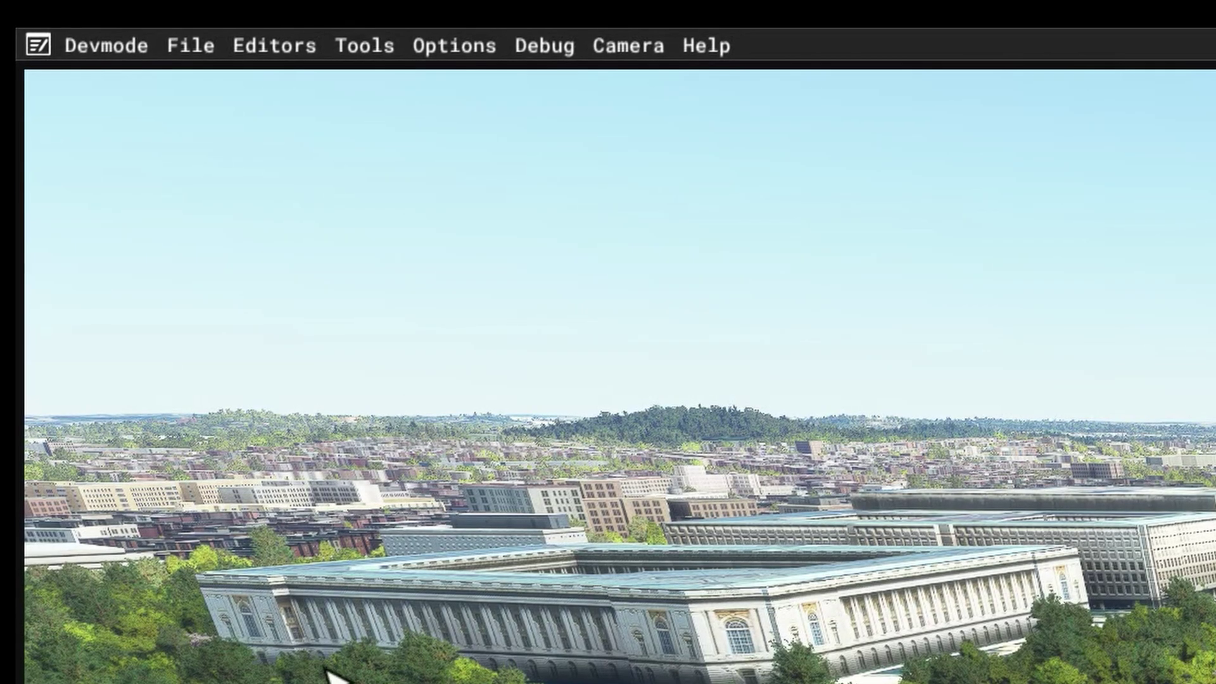
Launch the Project Editor and bring up the Open project browser on the working scenery folder.
{"action": "left_click", "coordinate": [269, 55]}
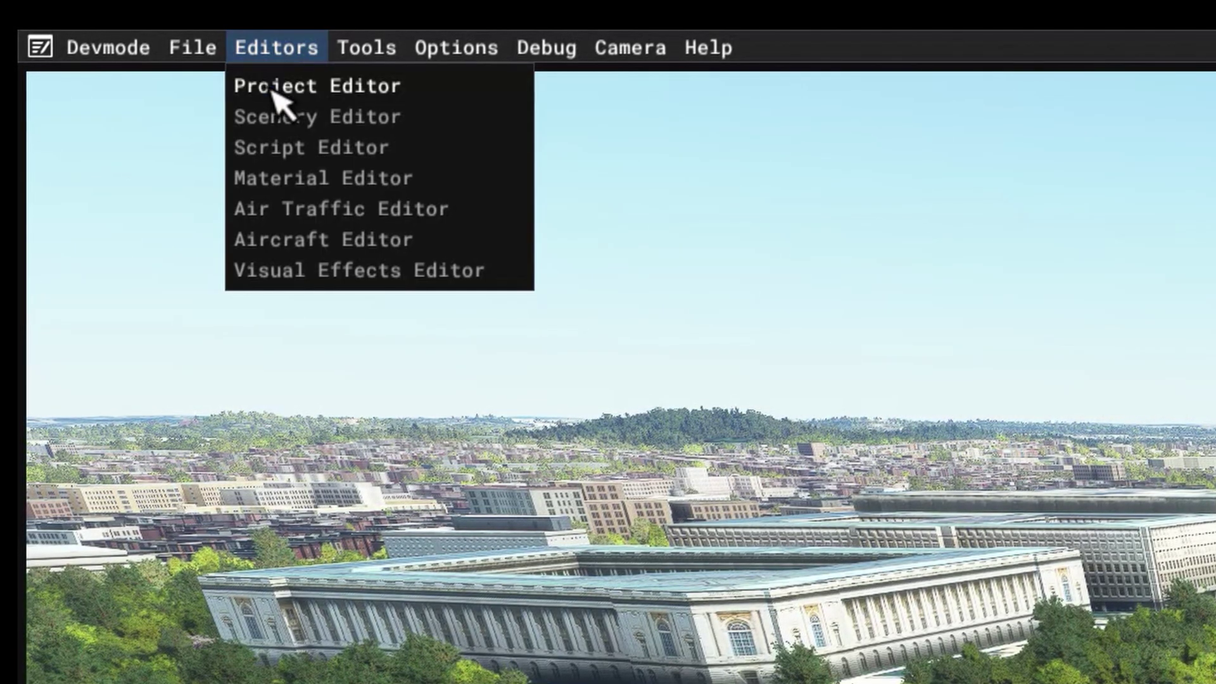
{"action": "left_click", "coordinate": [274, 89]}
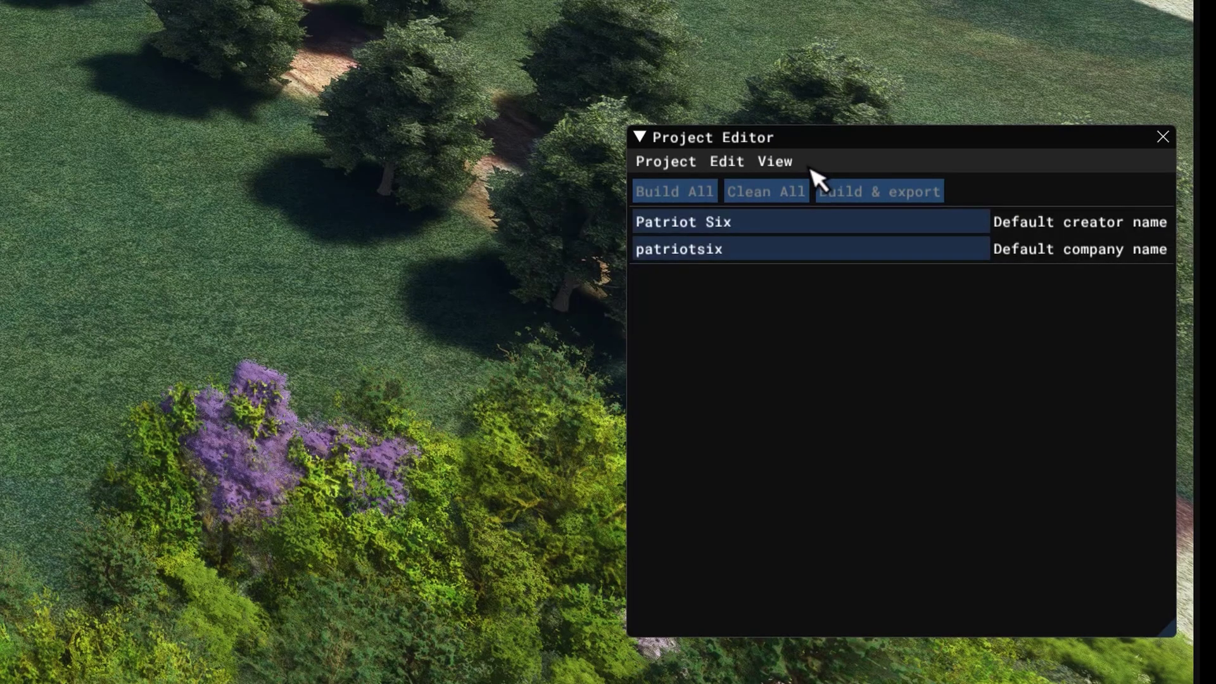
{"action": "left_click", "coordinate": [790, 163]}
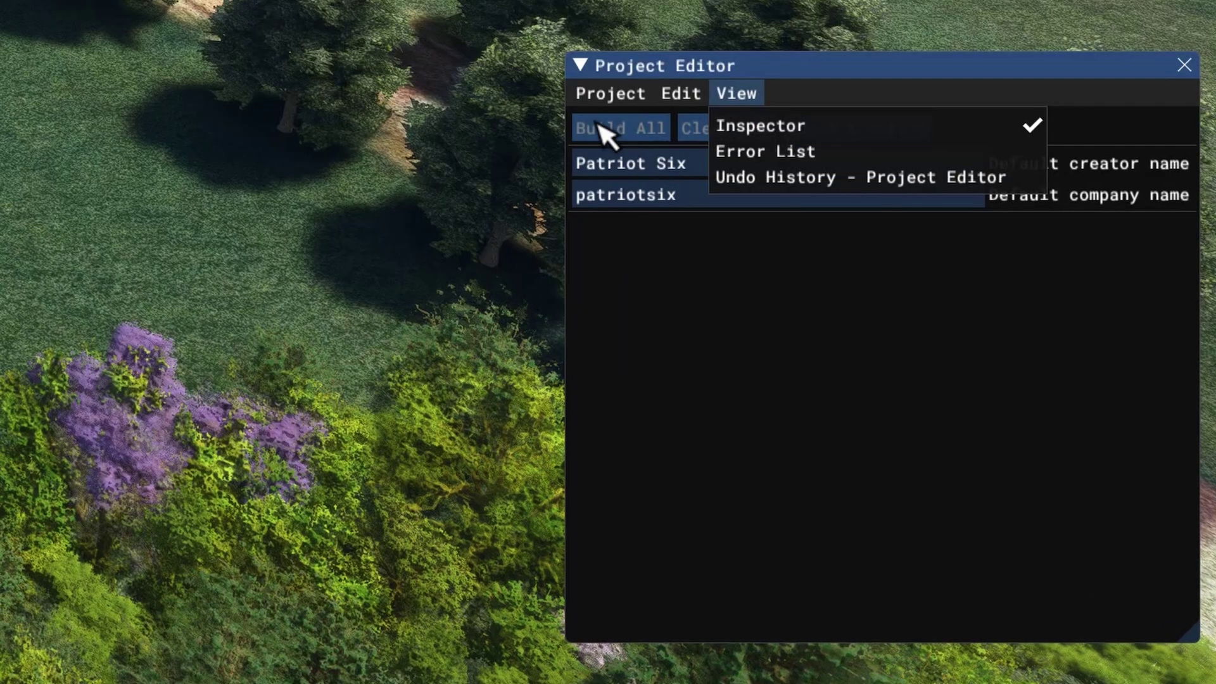
{"action": "left_click", "coordinate": [665, 163]}
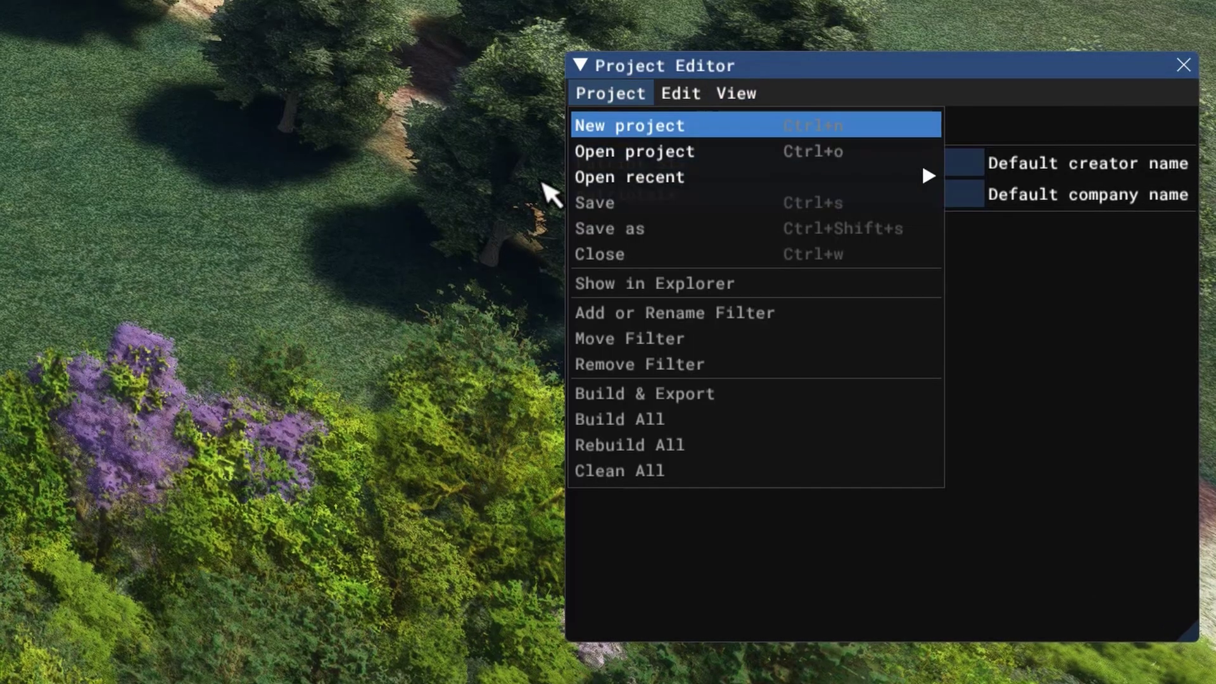
{"action": "left_click", "coordinate": [198, 297]}
{"action": "left_click", "coordinate": [614, 94]}
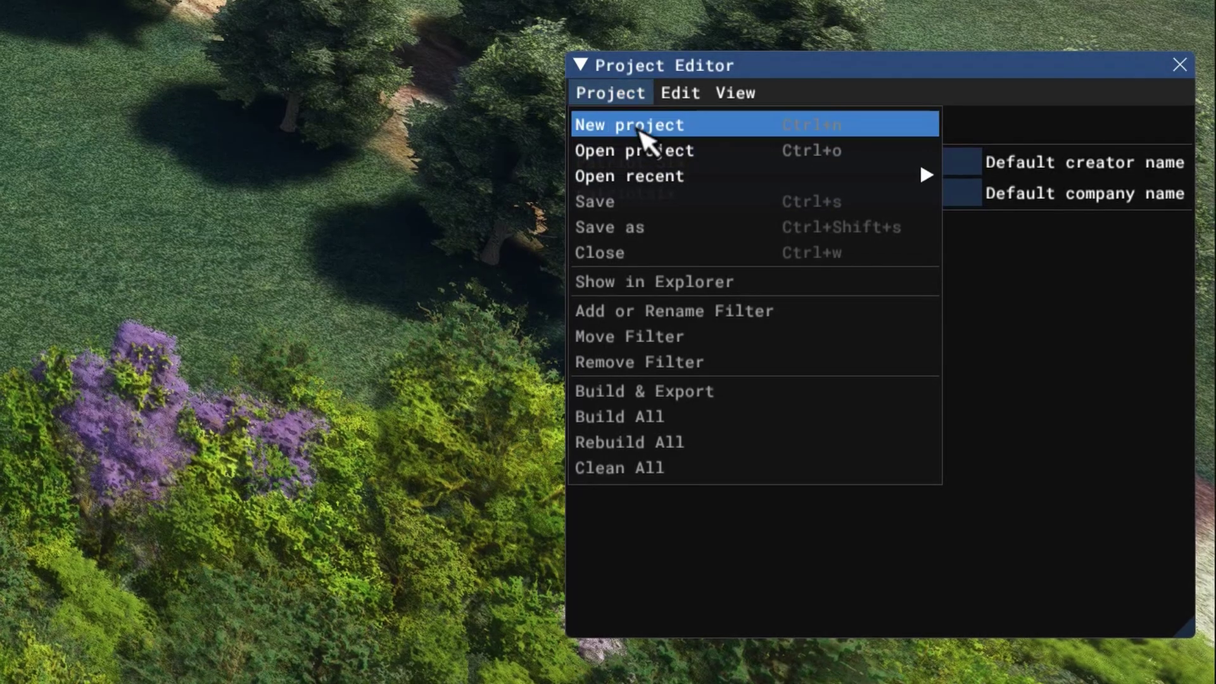
{"action": "left_click", "coordinate": [644, 153]}
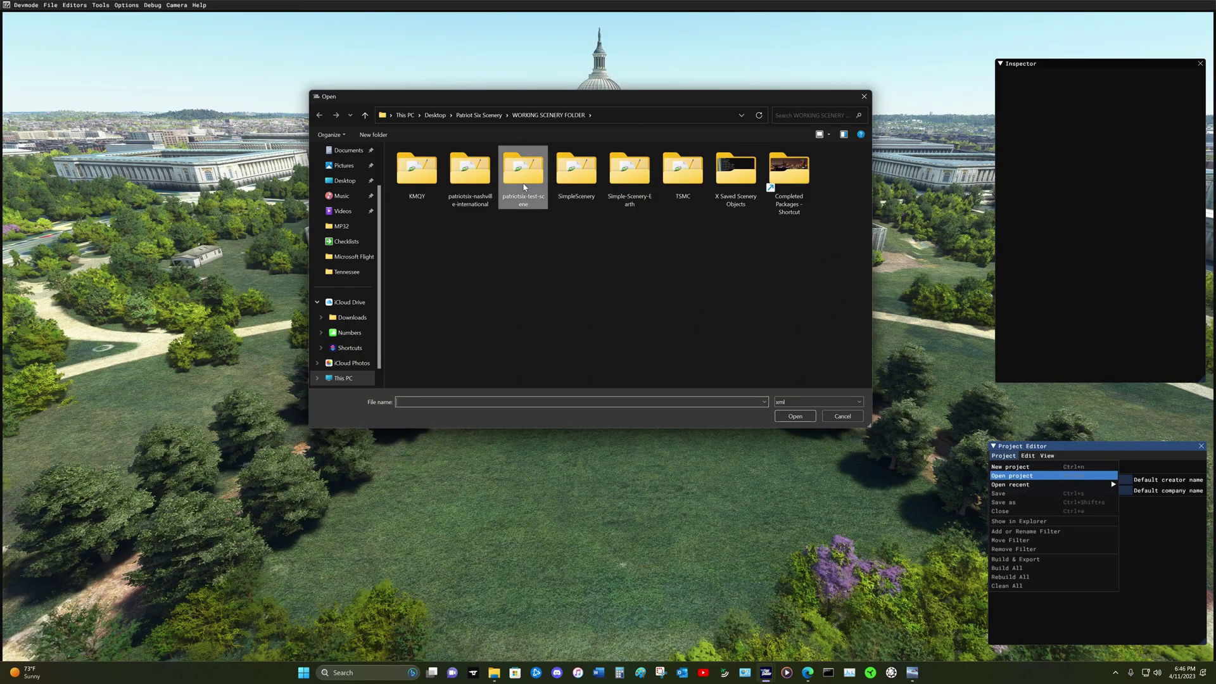
Open SceneryProject.xml from the patriotsix-test-scene folder.
{"action": "double_click", "coordinate": [473, 422]}
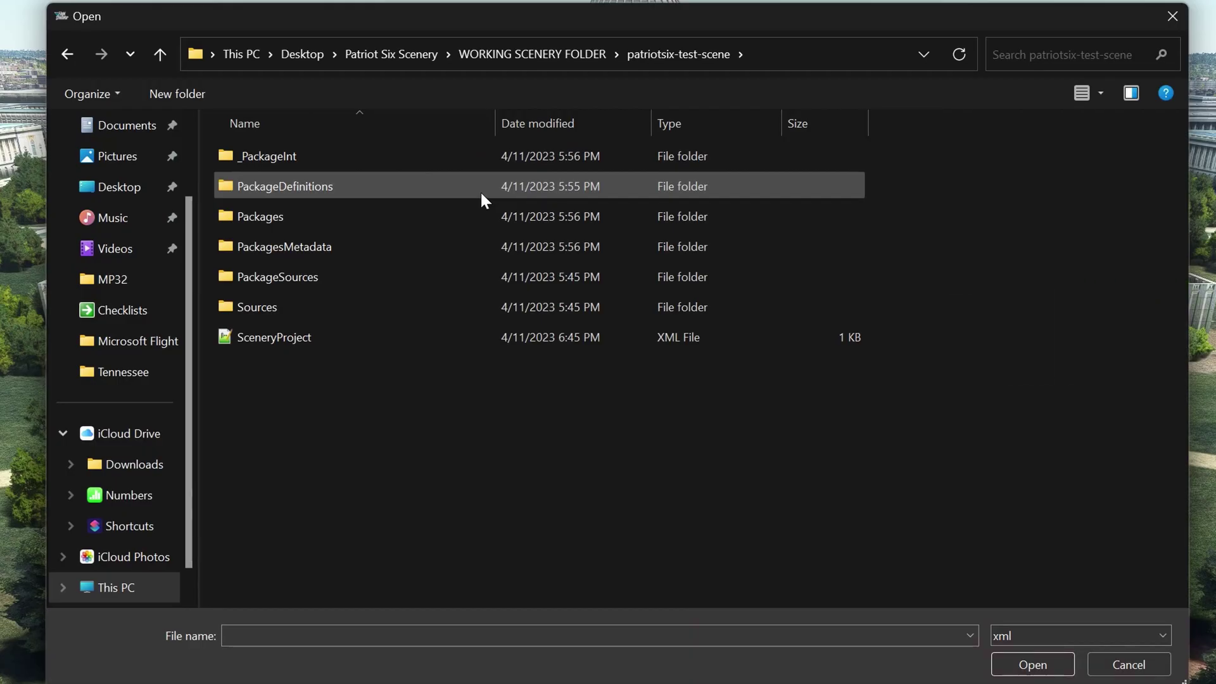
{"action": "left_click", "coordinate": [371, 341]}
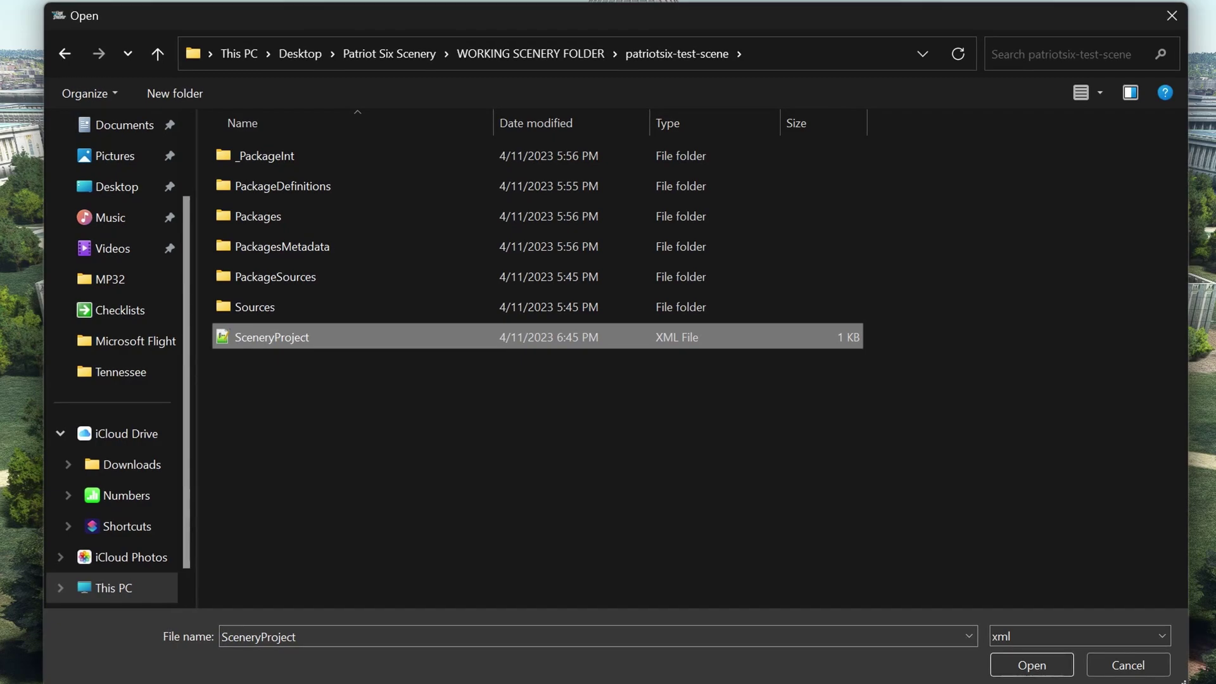
{"action": "left_click", "coordinate": [1022, 668]}
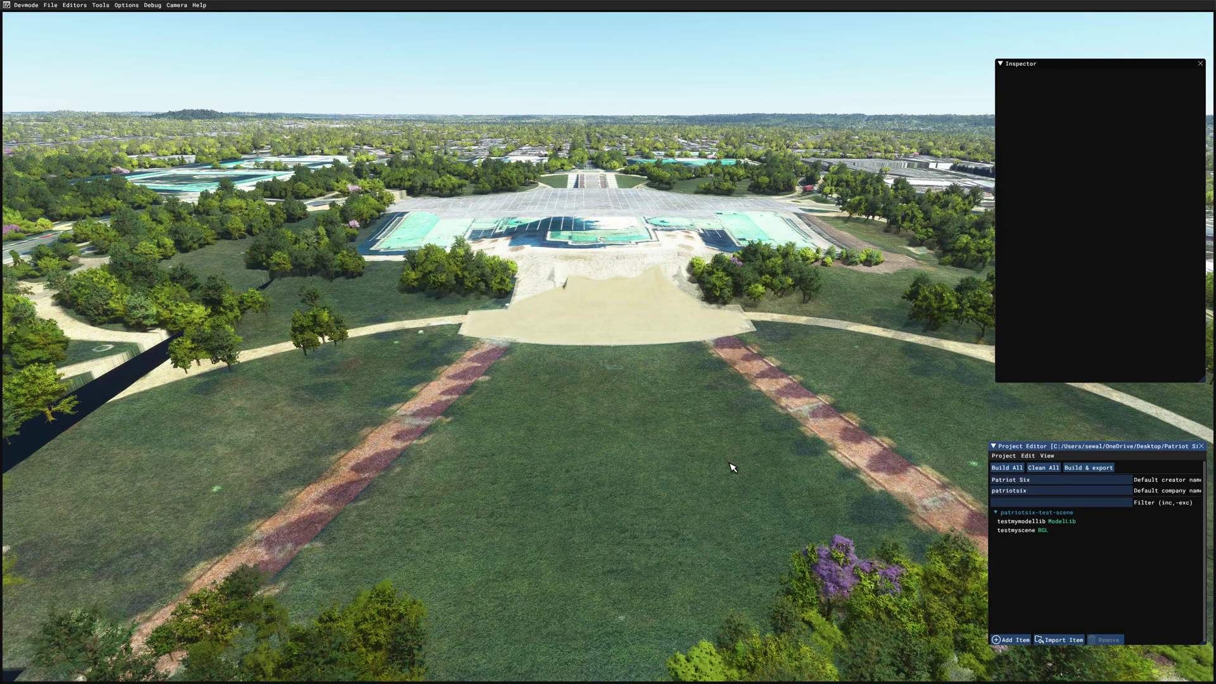
Select the patriotsix-test-scene package, start the Scenery Editor, and move the camera toward the Capitol.
{"action": "left_click", "coordinate": [996, 512]}
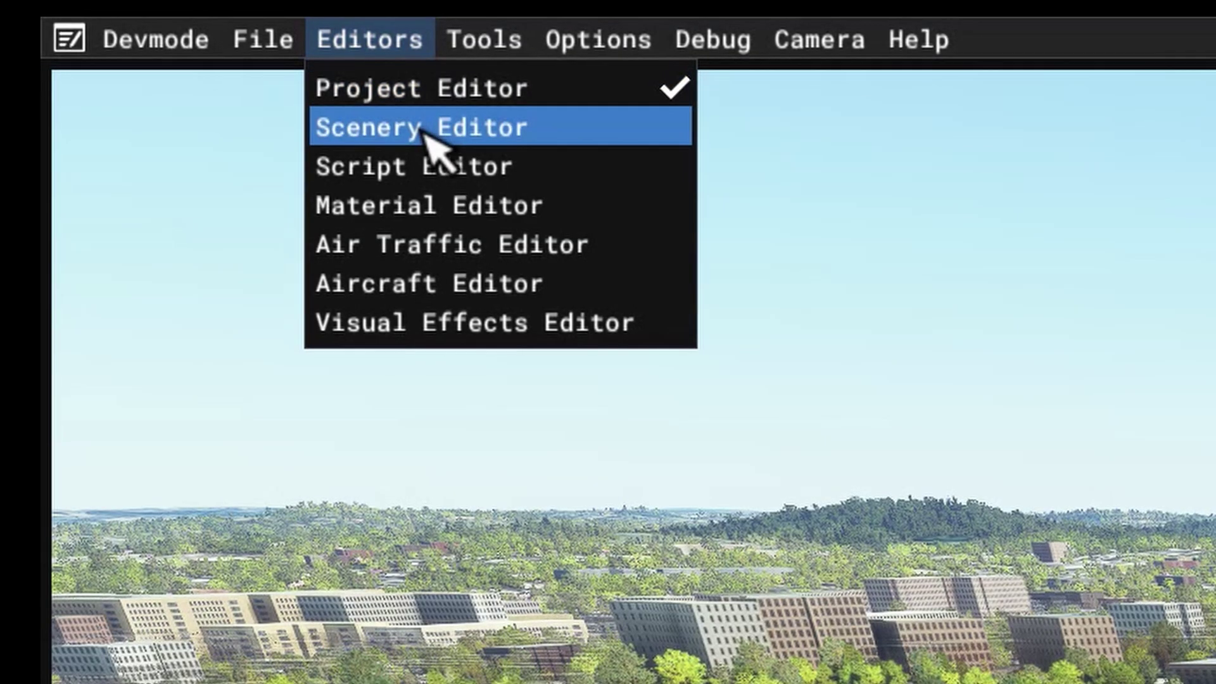
{"action": "left_click", "coordinate": [435, 130]}
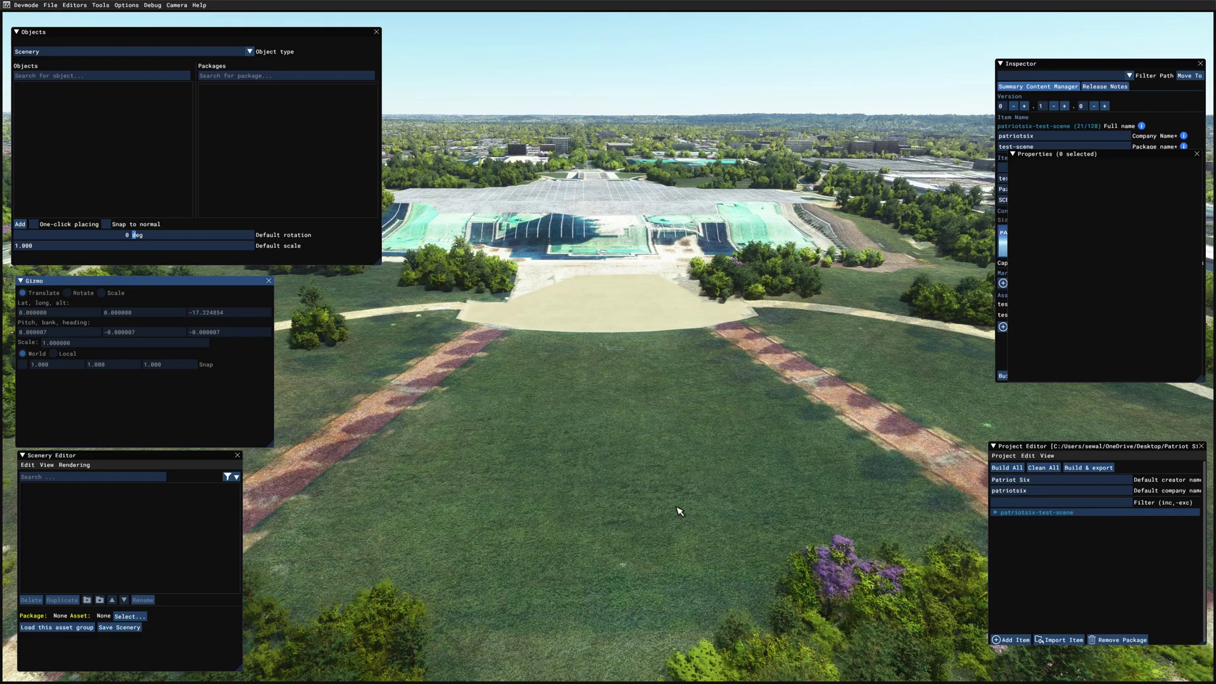
{"action": "key", "text": "w"}
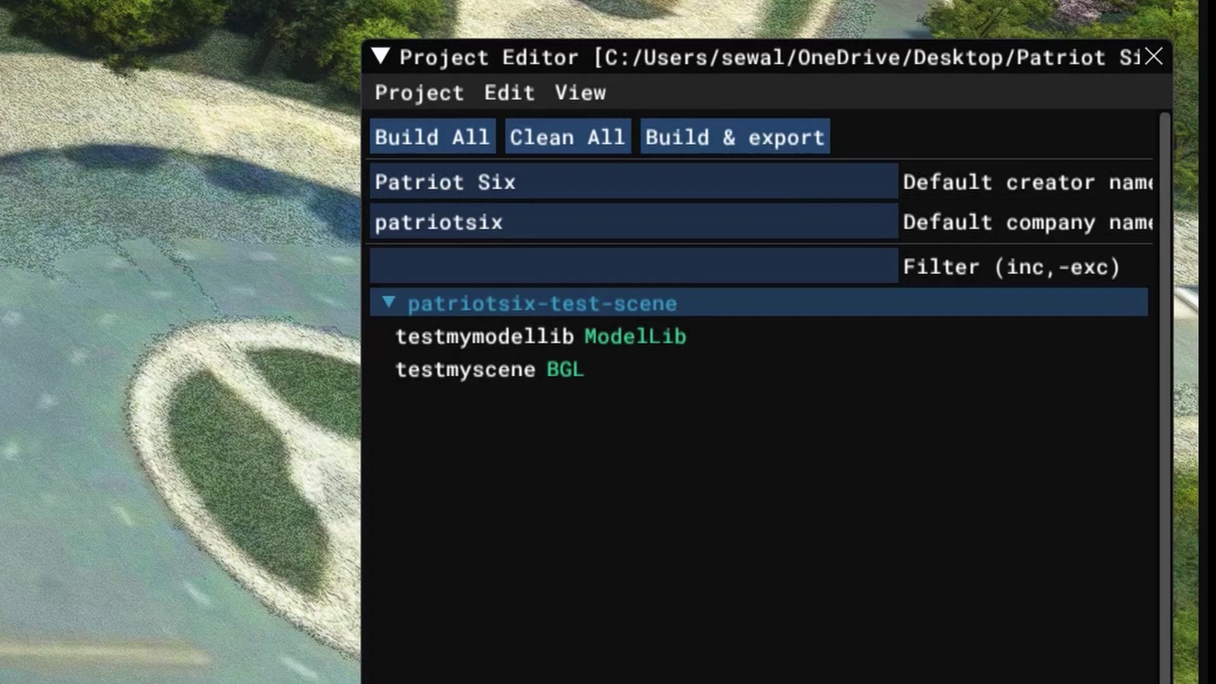
Load the testmyscene asset group and show ALL packages in the object browser.
{"action": "left_click", "coordinate": [1015, 530]}
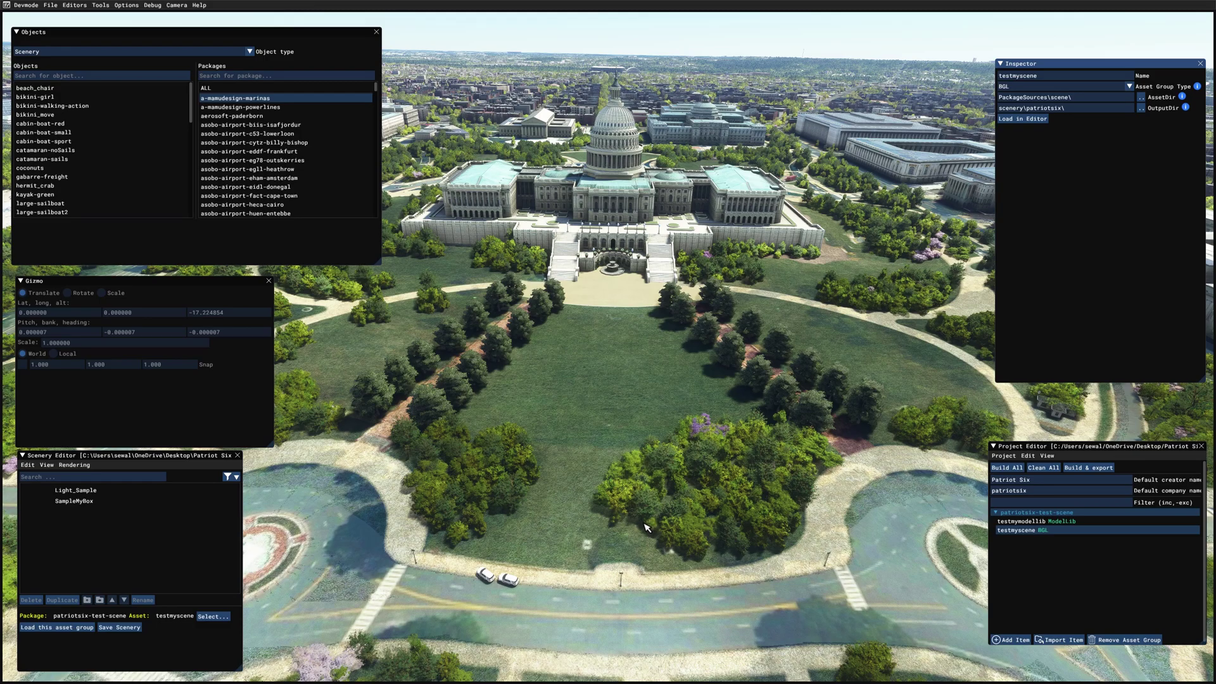
{"action": "left_click", "coordinate": [206, 88]}
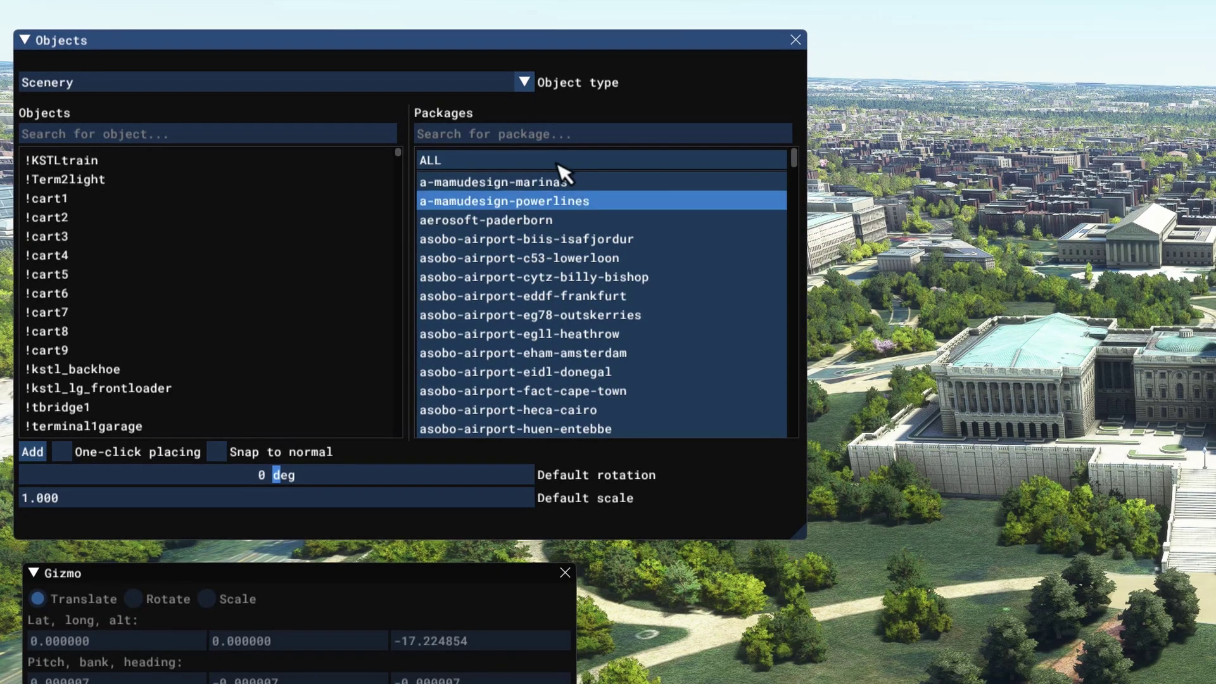
Set the object type to SimObject and show all aircraft packages.
{"action": "left_click", "coordinate": [524, 83]}
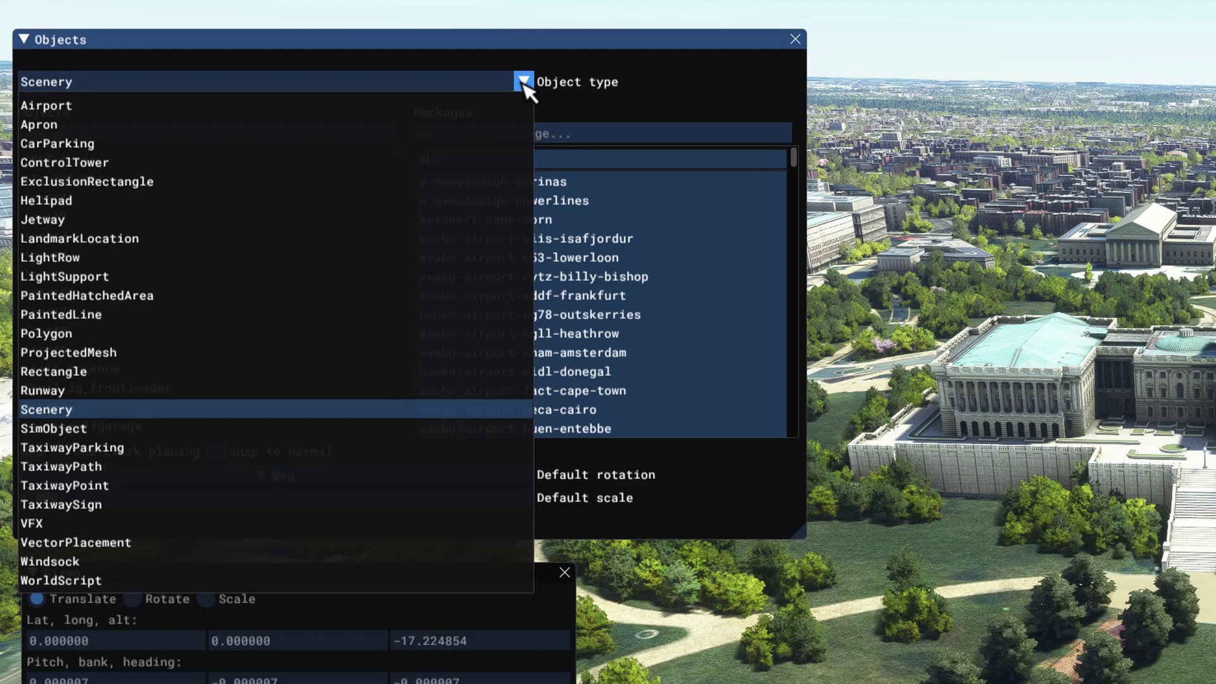
{"action": "left_click", "coordinate": [54, 428]}
{"action": "left_click", "coordinate": [524, 81]}
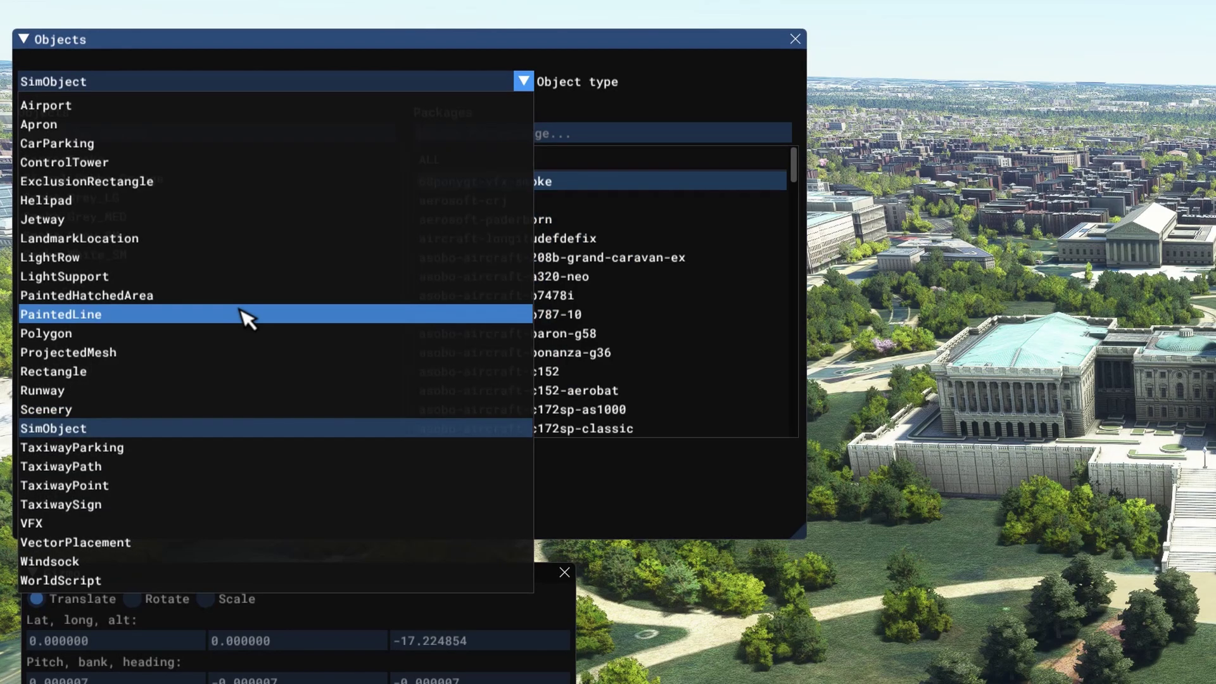
{"action": "left_click", "coordinate": [123, 429]}
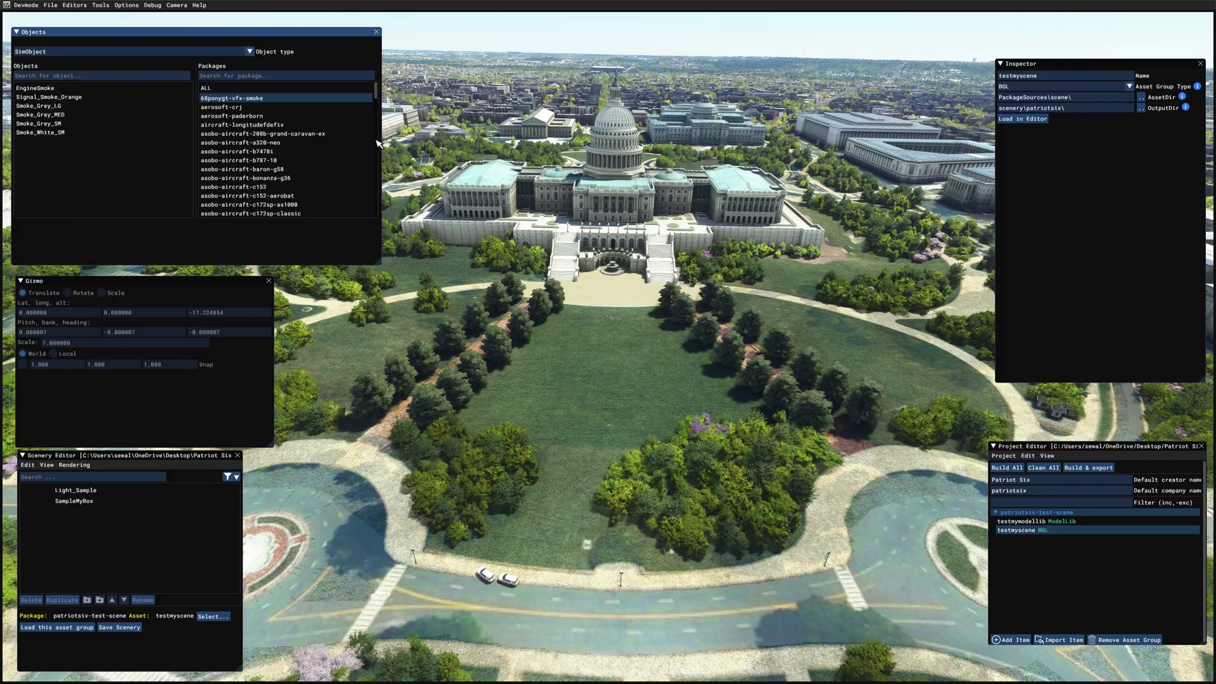
{"action": "left_click", "coordinate": [240, 90]}
{"action": "scroll", "coordinate": [782, 570], "scroll_direction": "up", "scroll_amount": 5}
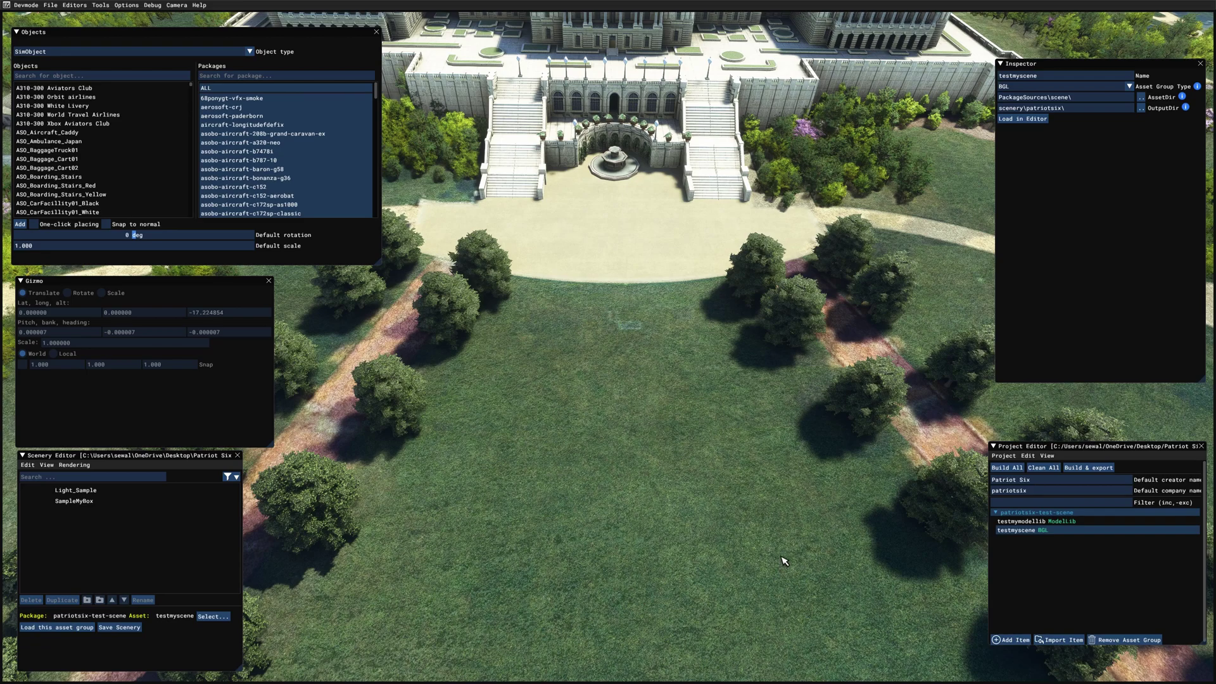
Search for 'longitude' and add the Cessna Citation Longitude NEPATRIOTS aircraft.
{"action": "left_click", "coordinate": [62, 77]}
{"action": "type", "text": "lon"}
{"action": "key", "text": "BackSpace"}
{"action": "type", "text": "ongitude"}
{"action": "key", "text": "BackSpace"}
{"action": "key", "text": "BackSpace"}
{"action": "key", "text": "BackSpace"}
{"action": "key", "text": "BackSpace"}
{"action": "key", "text": "BackSpace"}
{"action": "key", "text": "BackSpace"}
{"action": "key", "text": "BackSpace"}
{"action": "key", "text": "BackSpace"}
{"action": "key", "text": "BackSpace"}
{"action": "type", "text": "ongitude"}
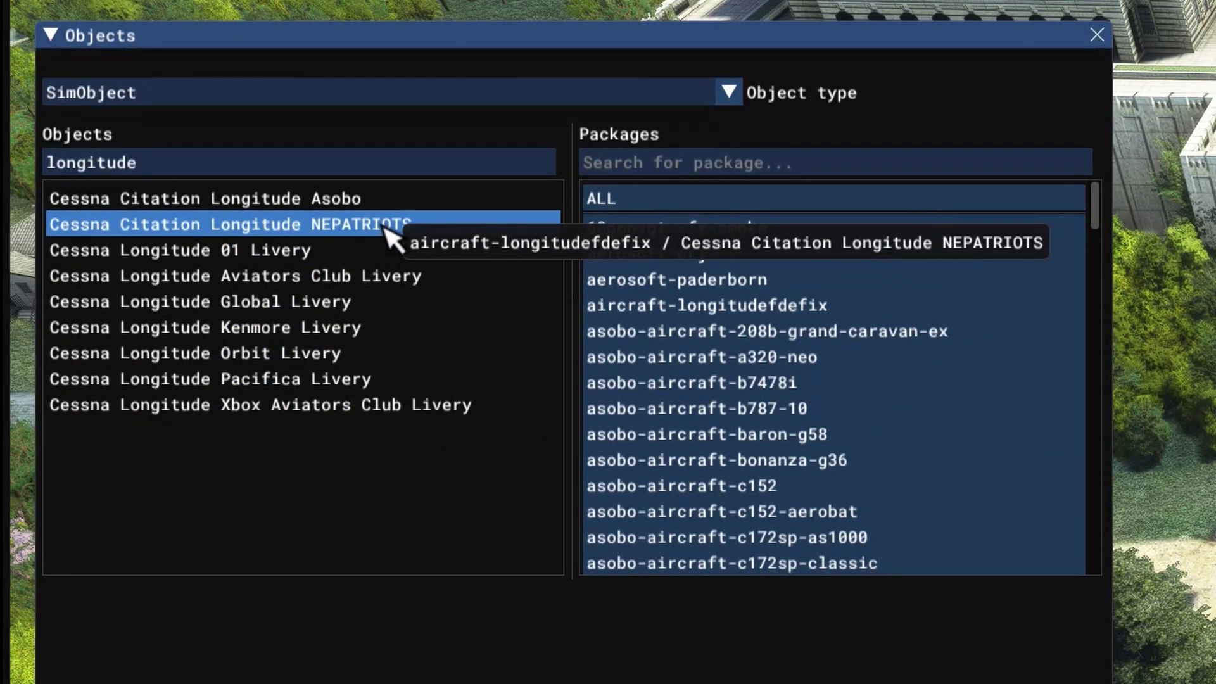
{"action": "left_click", "coordinate": [385, 230]}
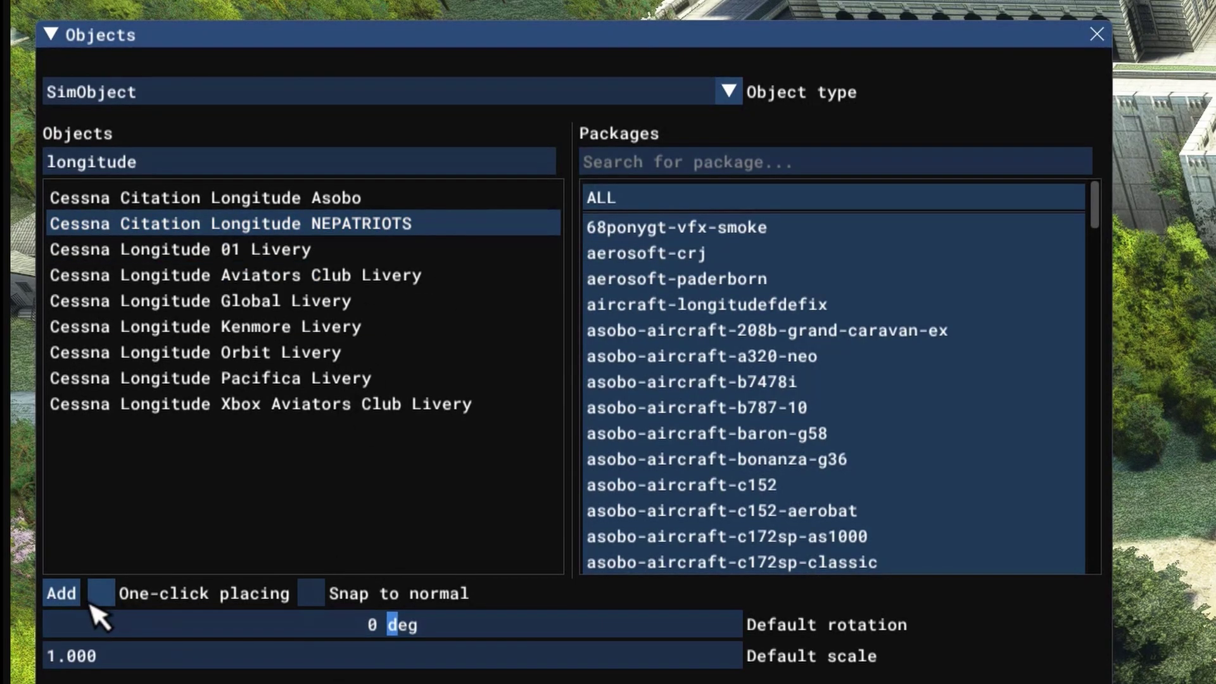
{"action": "left_click", "coordinate": [73, 596]}
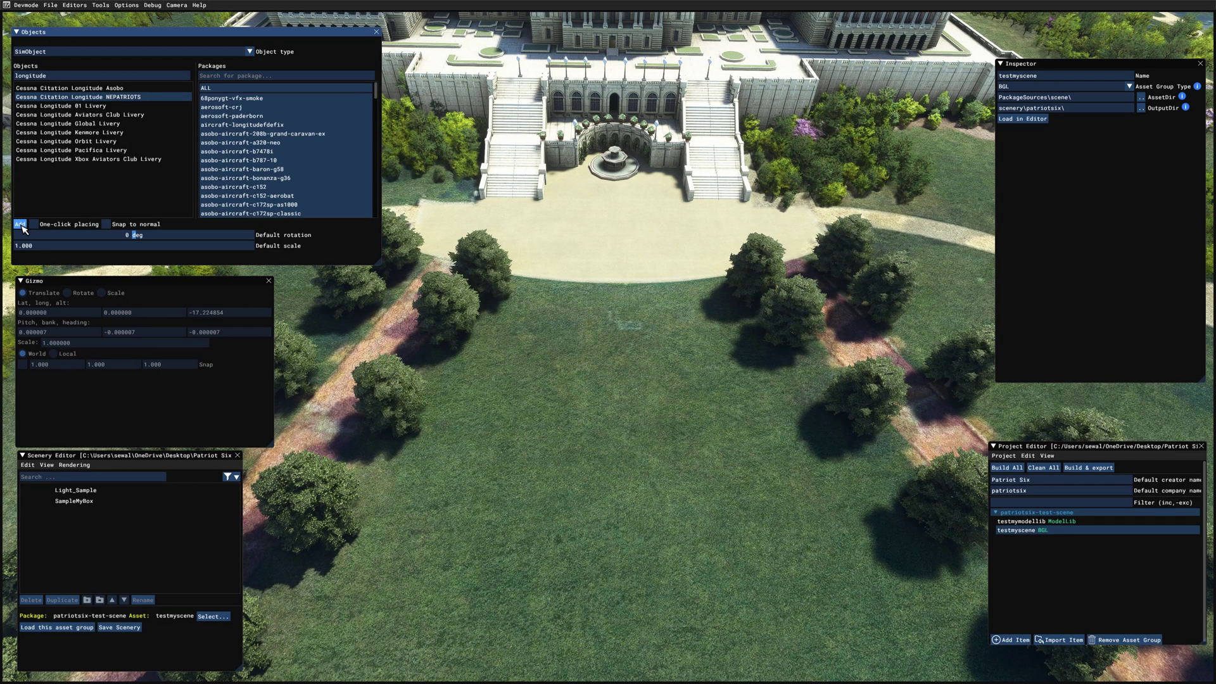
Drop the Citation onto the Capitol lawn, nudge it into place, and clear the search.
{"action": "left_click", "coordinate": [20, 225]}
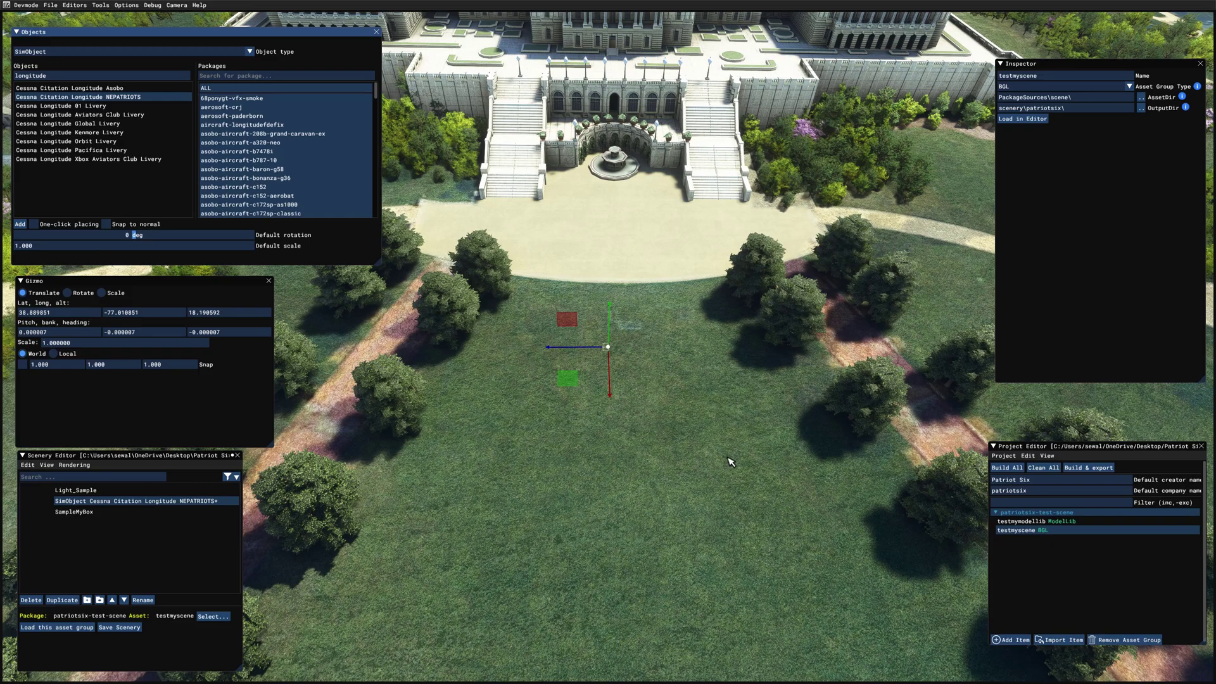
{"action": "key", "text": "f"}
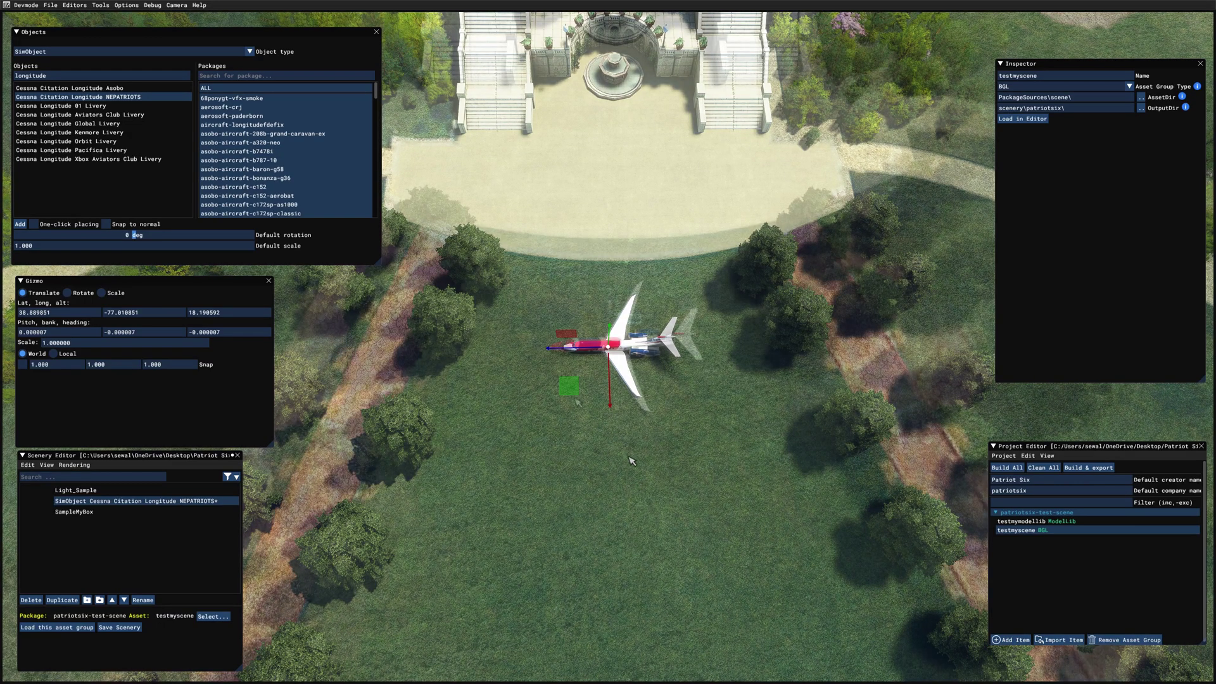
{"action": "left_click_drag", "start_coordinate": [565, 379], "coordinate": [571, 386]}
{"action": "right_click_drag", "start_coordinate": [611, 402], "coordinate": [703, 532]}
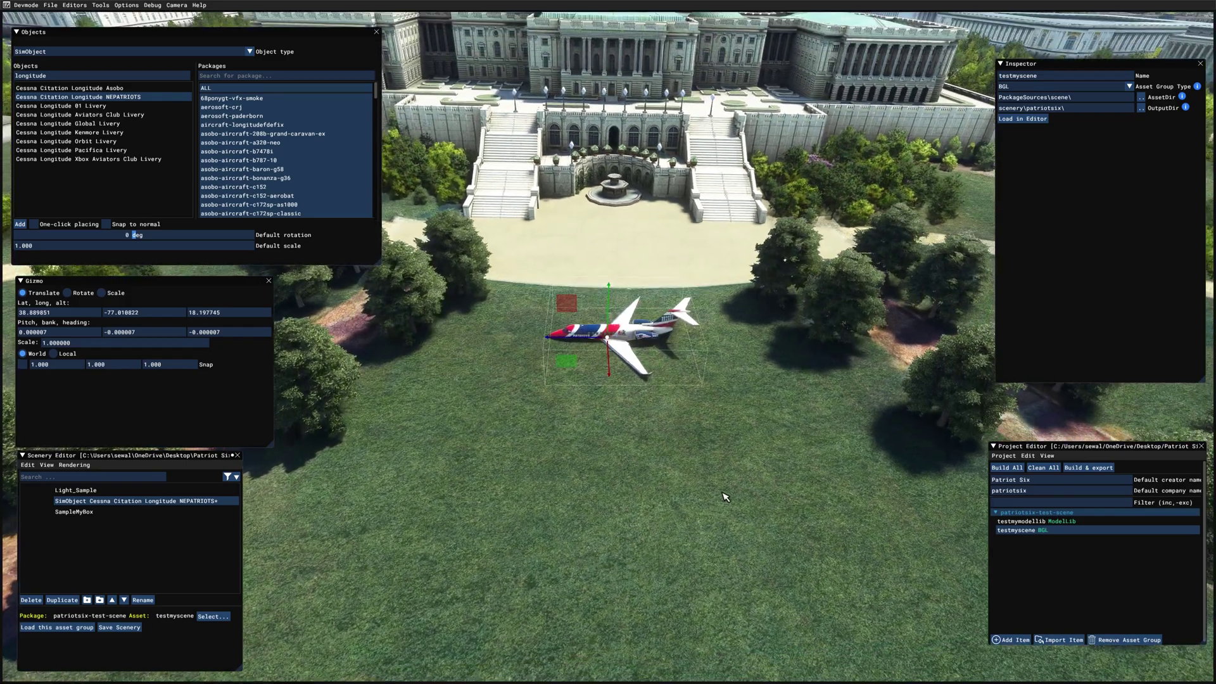
{"action": "left_click", "coordinate": [65, 76]}
{"action": "key", "text": "ctrl+a"}
{"action": "key", "text": "BackSpace"}
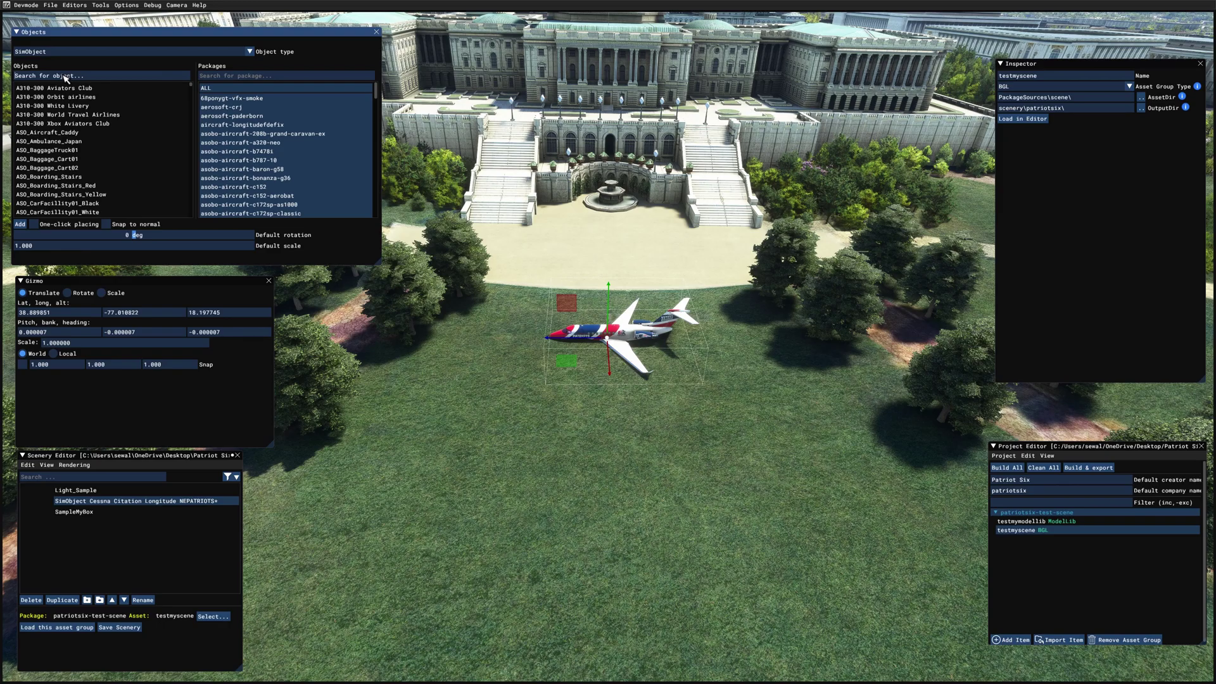
Search 'pmd', add the PMDG 737-700 Patriots (N225NE), and drag it across the lawn beside the Citation.
{"action": "type", "text": "pmdg"}
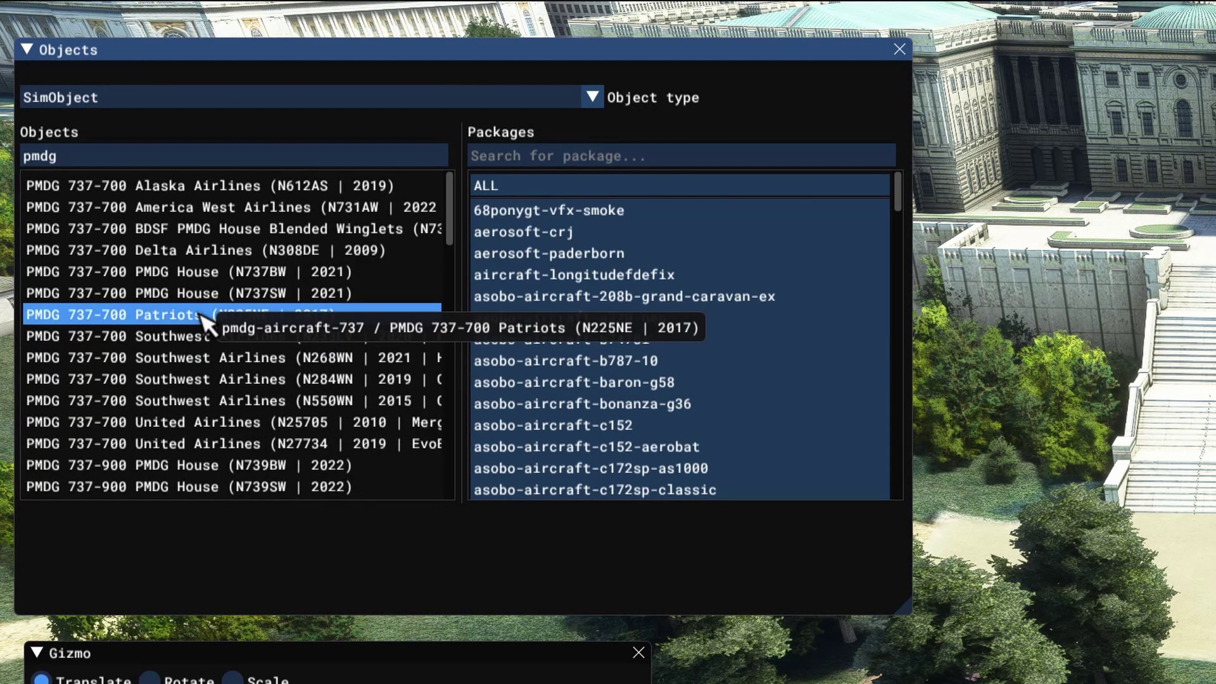
{"action": "left_click", "coordinate": [202, 314]}
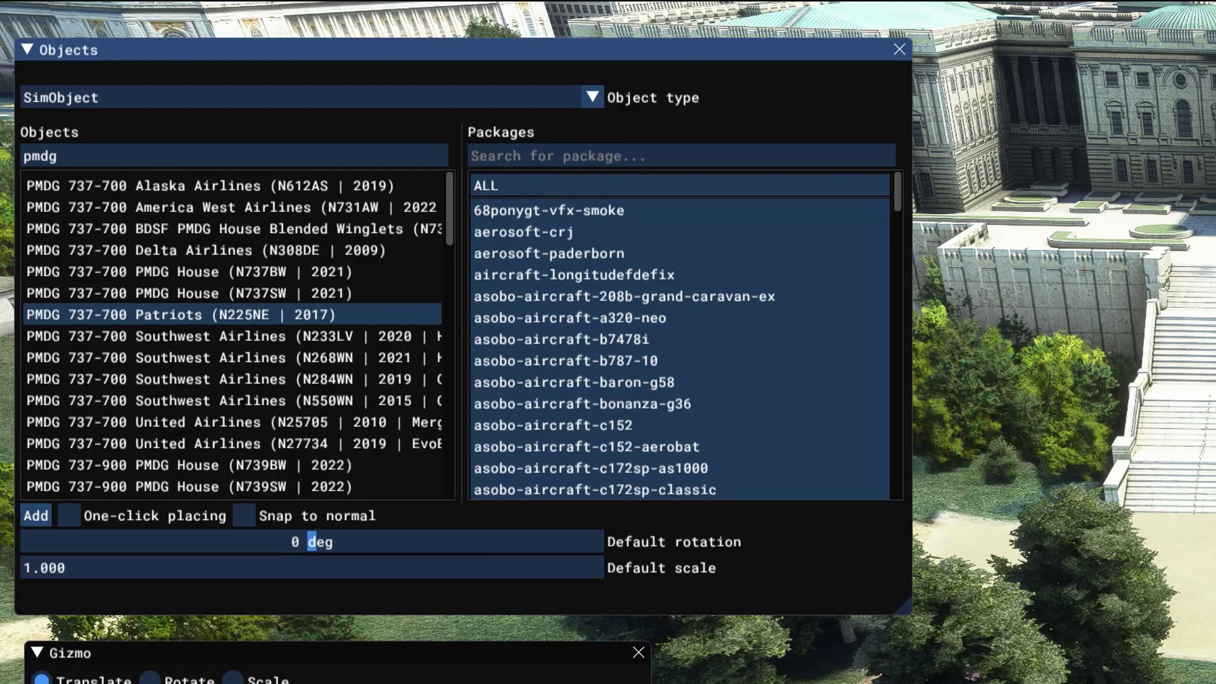
{"action": "left_click", "coordinate": [36, 516]}
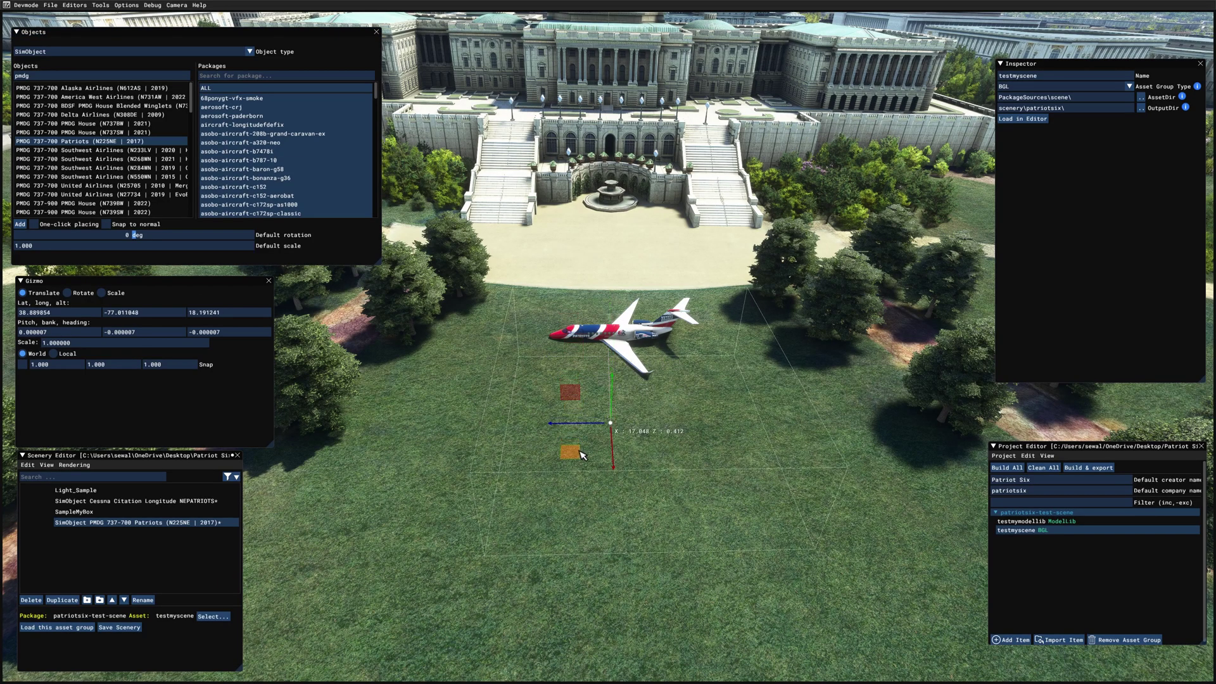
{"action": "left_click_drag", "start_coordinate": [581, 455], "coordinate": [673, 476]}
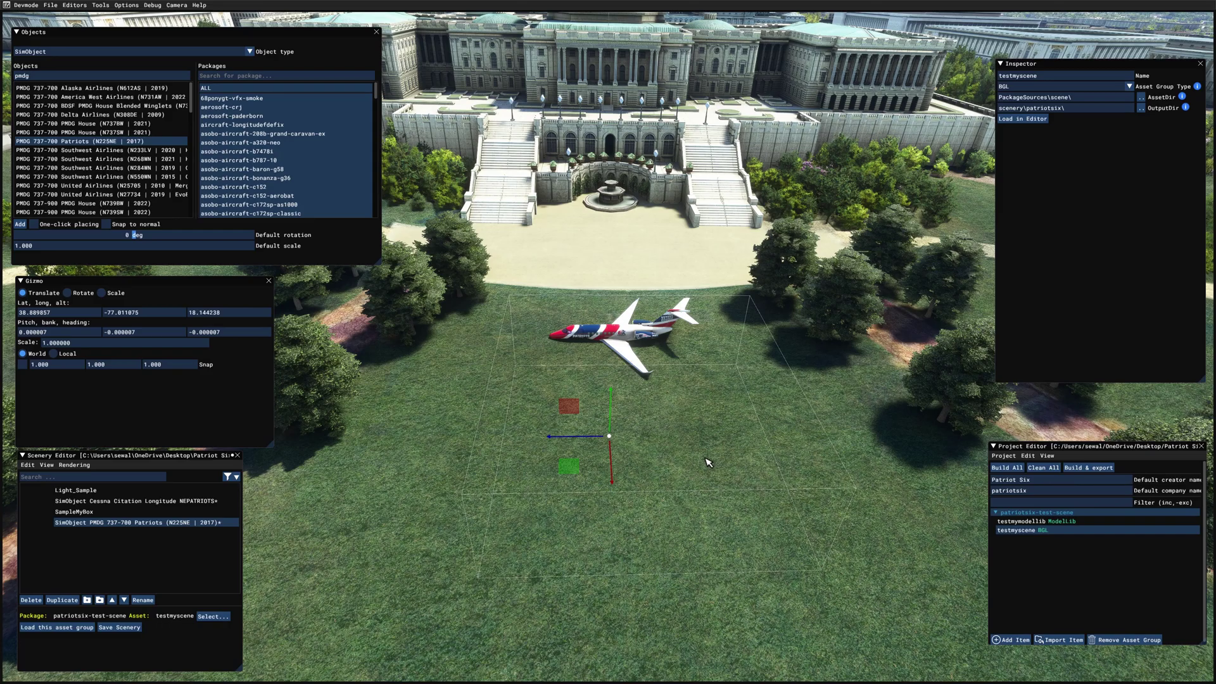
{"action": "scroll", "coordinate": [839, 538], "scroll_direction": "up", "scroll_amount": 2}
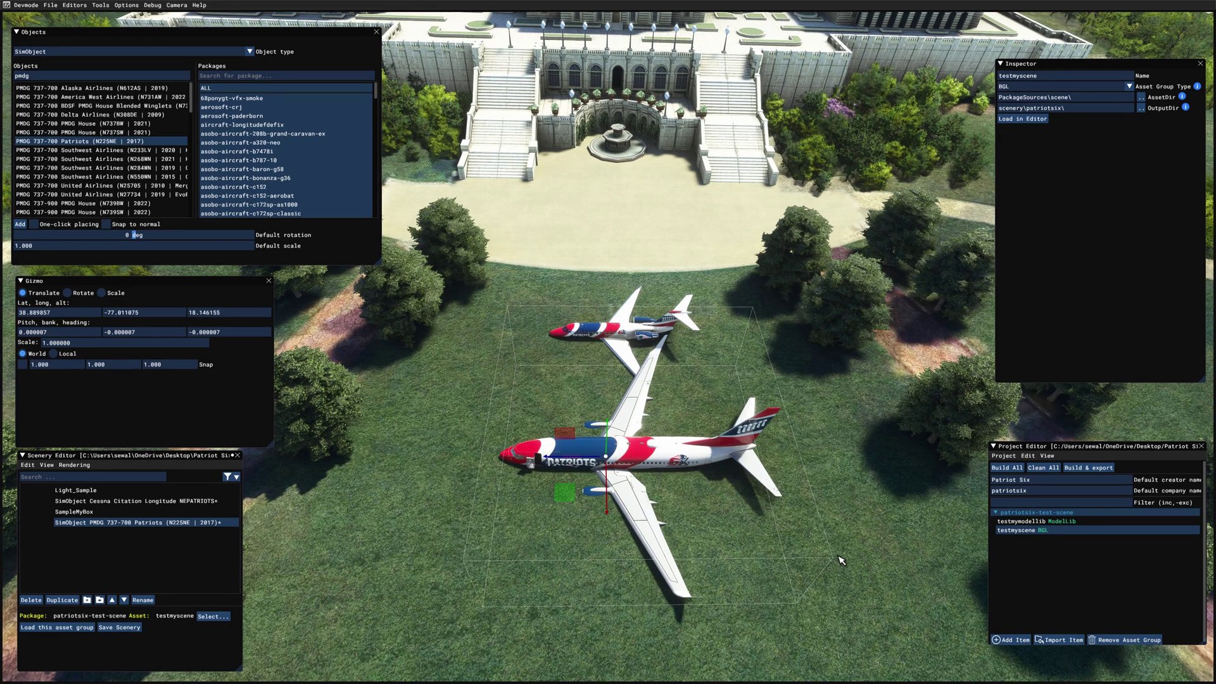
{"action": "scroll", "coordinate": [840, 561], "scroll_direction": "down", "scroll_amount": 2}
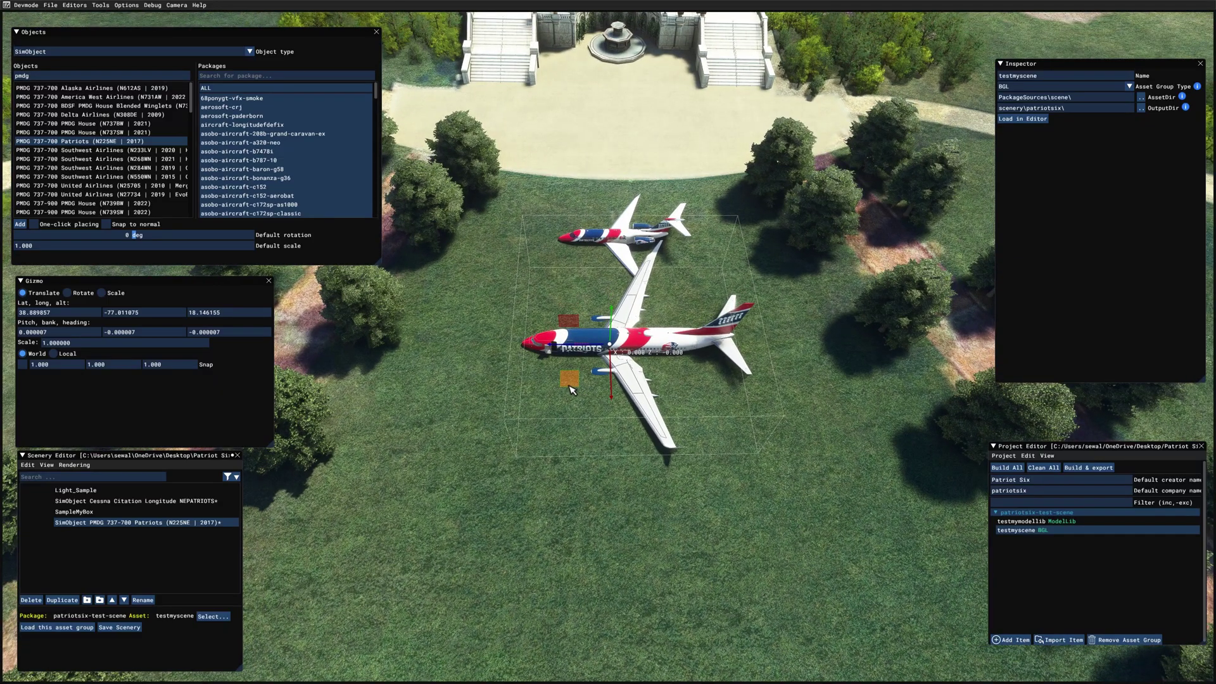
{"action": "left_click_drag", "start_coordinate": [571, 388], "coordinate": [567, 447]}
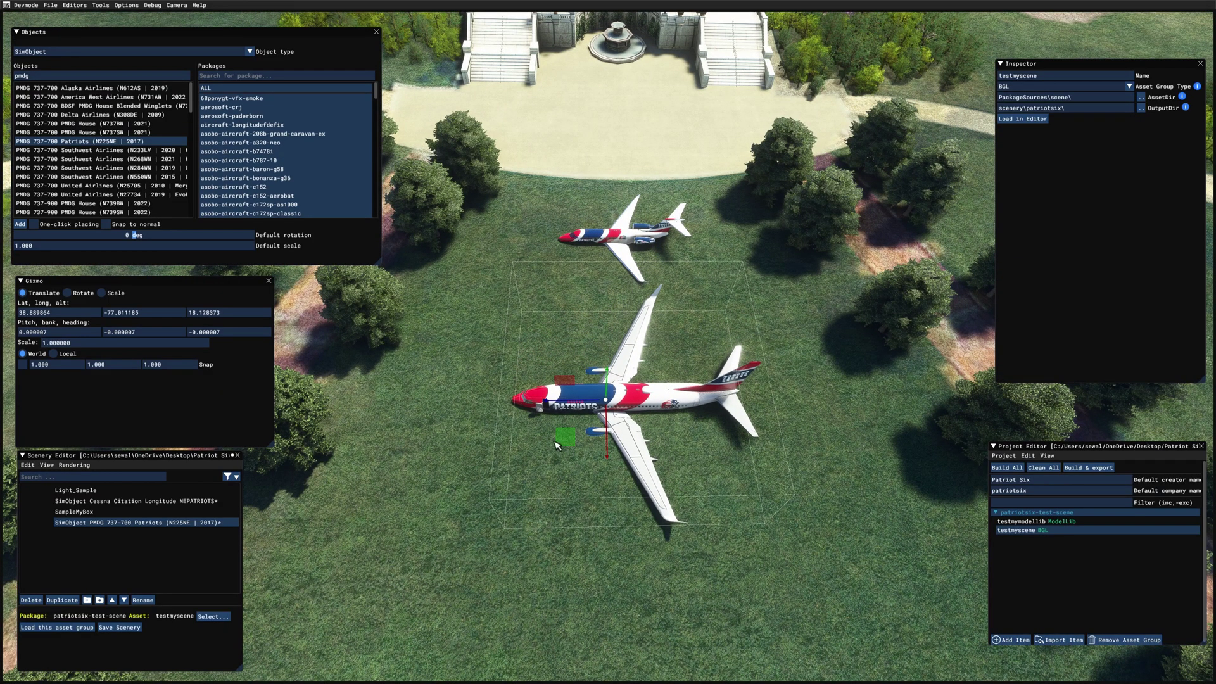
{"action": "right_click_drag", "start_coordinate": [561, 446], "coordinate": [653, 545]}
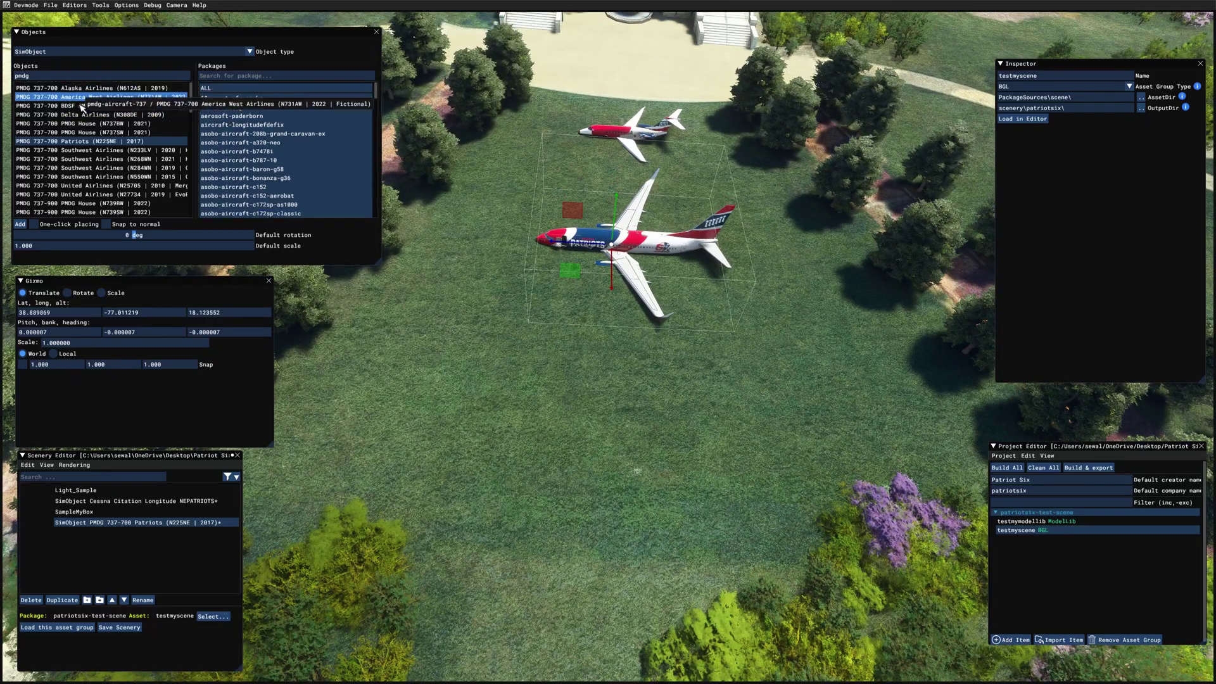
Add the PMDG 737-900ER Patriot Six and slide it toward the front of the lawn.
{"action": "scroll", "coordinate": [93, 124], "scroll_direction": "down", "scroll_amount": 3}
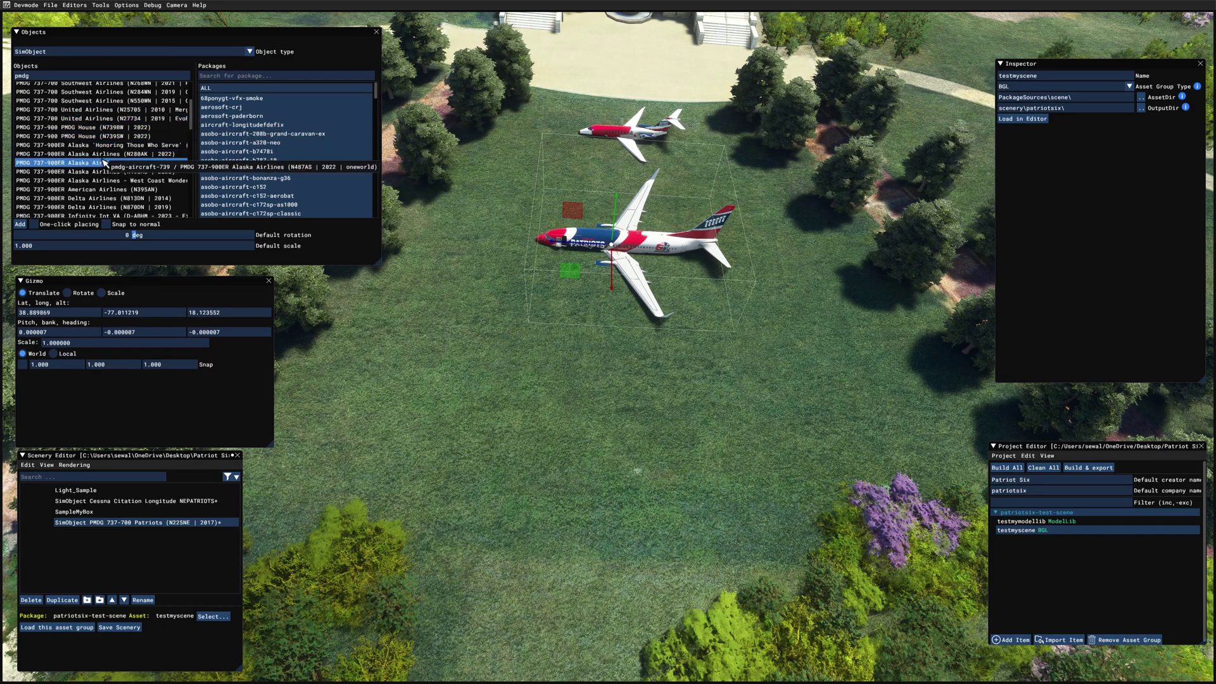
{"action": "scroll", "coordinate": [104, 156], "scroll_direction": "down", "scroll_amount": 1}
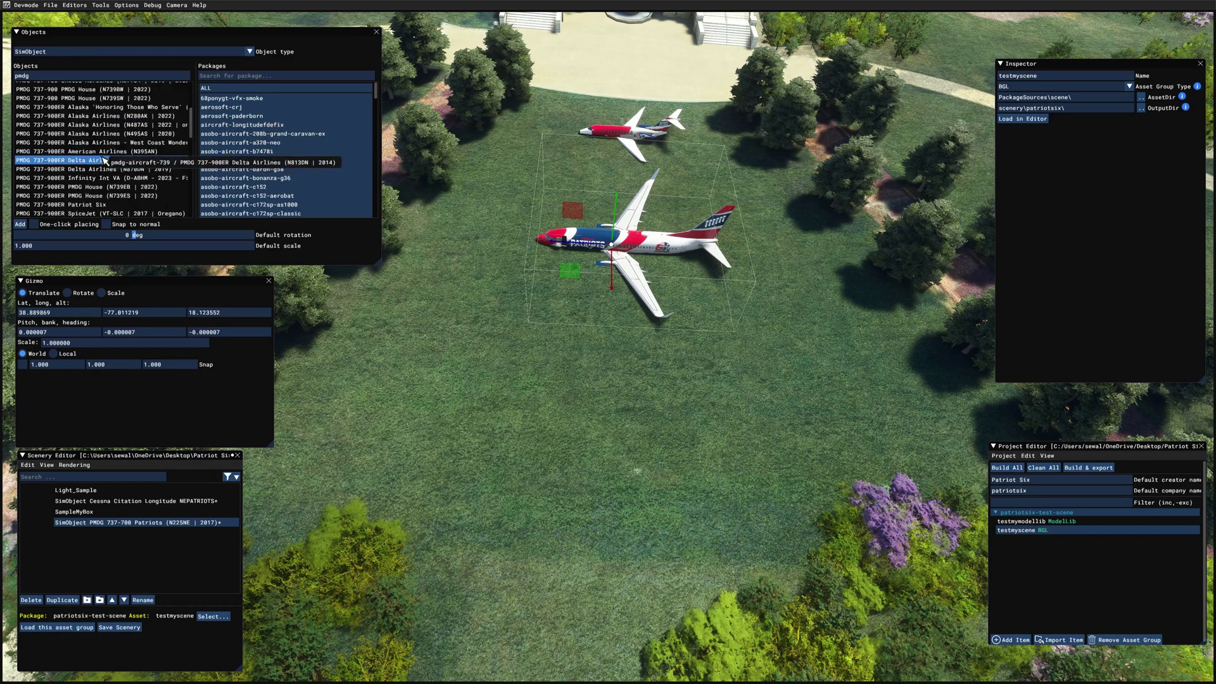
{"action": "left_click", "coordinate": [95, 205]}
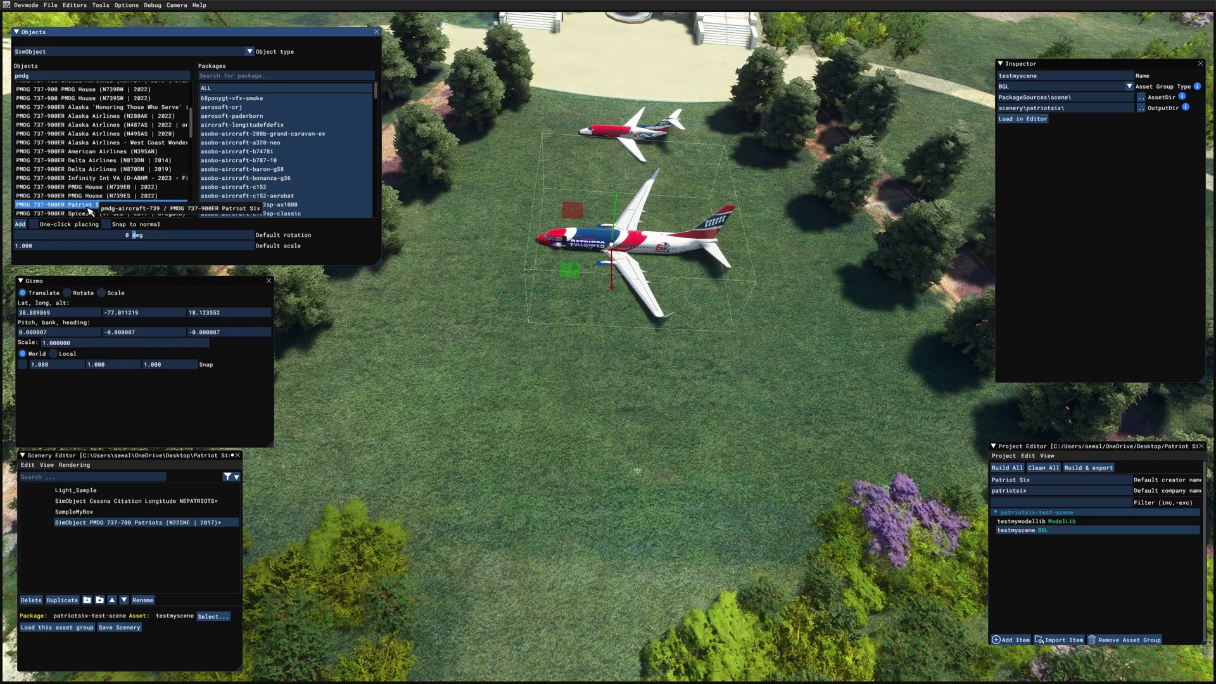
{"action": "left_click", "coordinate": [20, 224]}
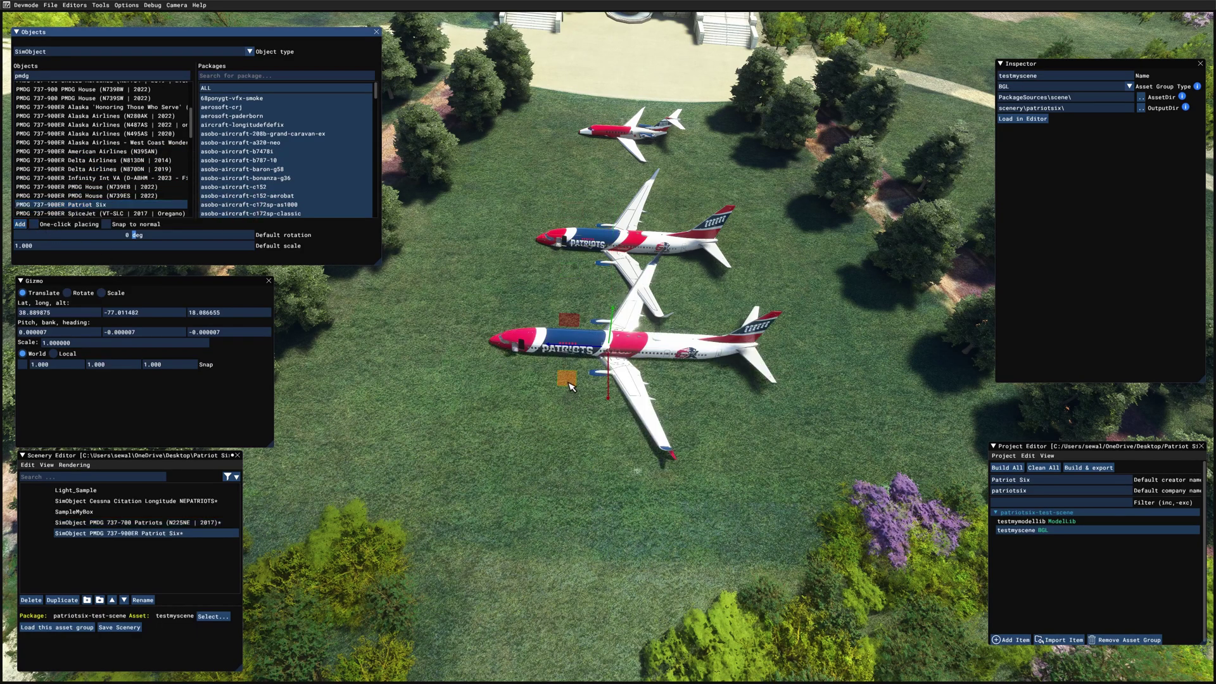
{"action": "left_click_drag", "start_coordinate": [571, 387], "coordinate": [567, 488]}
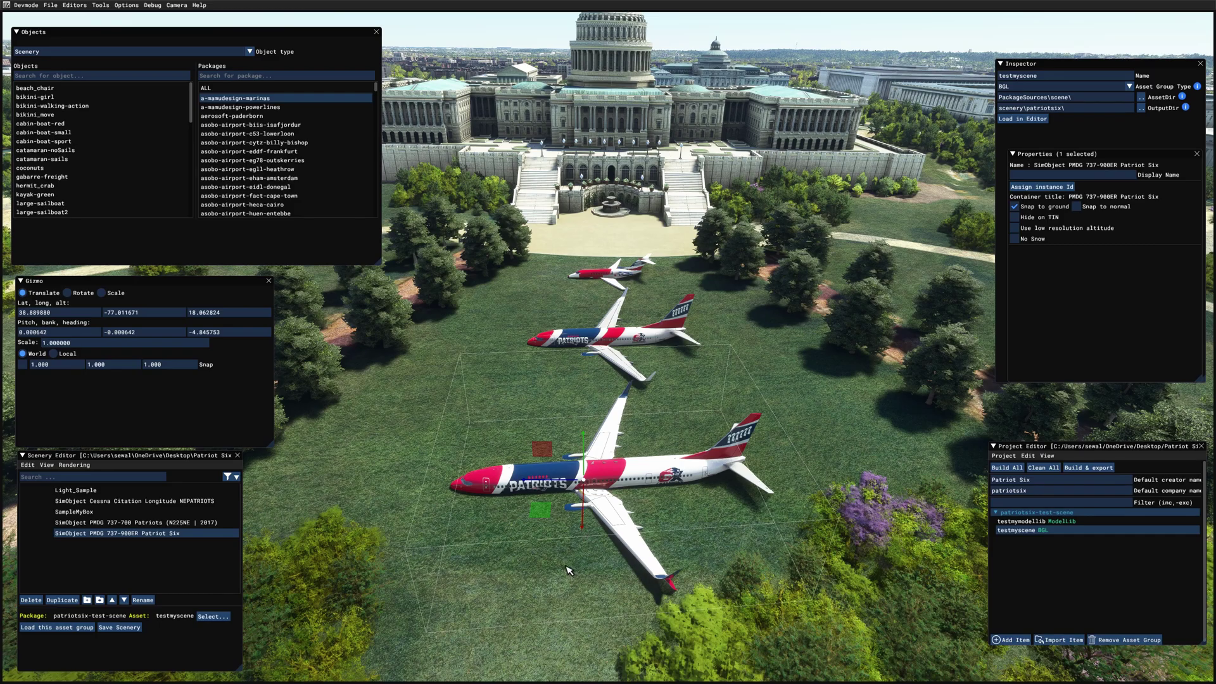
Turn off Snap to ground for the 737-900ER and raise it off the lawn.
{"action": "scroll", "coordinate": [568, 571], "scroll_direction": "up", "scroll_amount": 5}
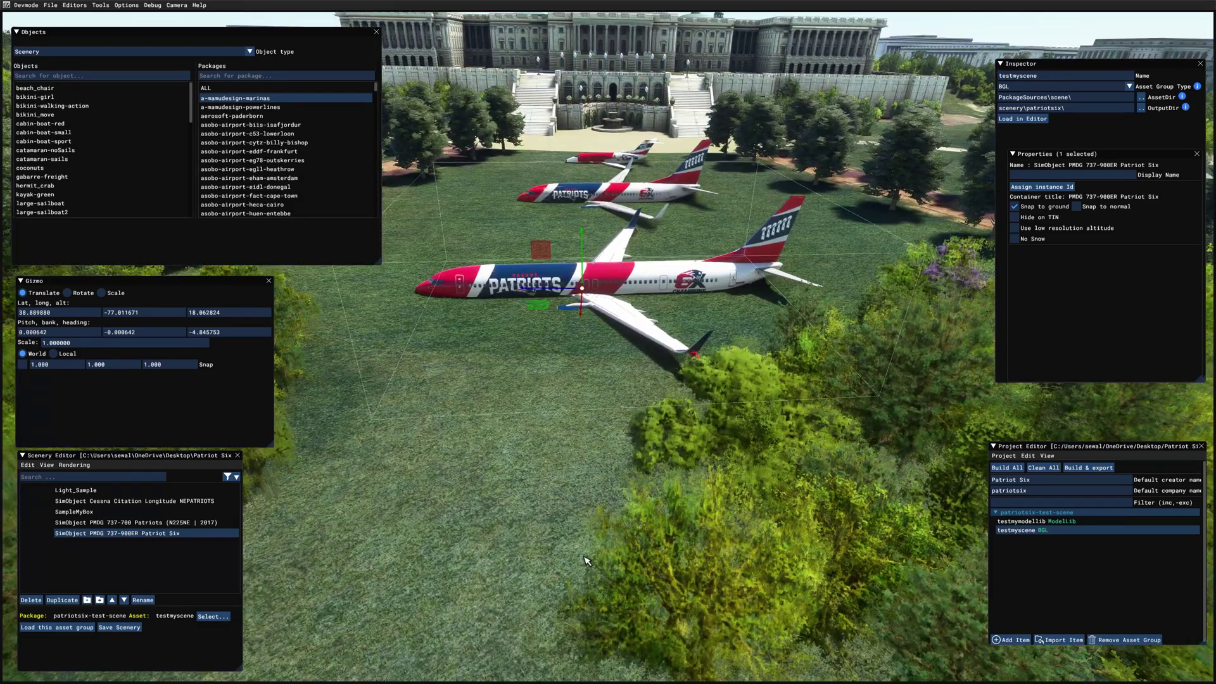
{"action": "scroll", "coordinate": [596, 560], "scroll_direction": "up", "scroll_amount": 5}
{"action": "scroll", "coordinate": [600, 559], "scroll_direction": "up", "scroll_amount": 3}
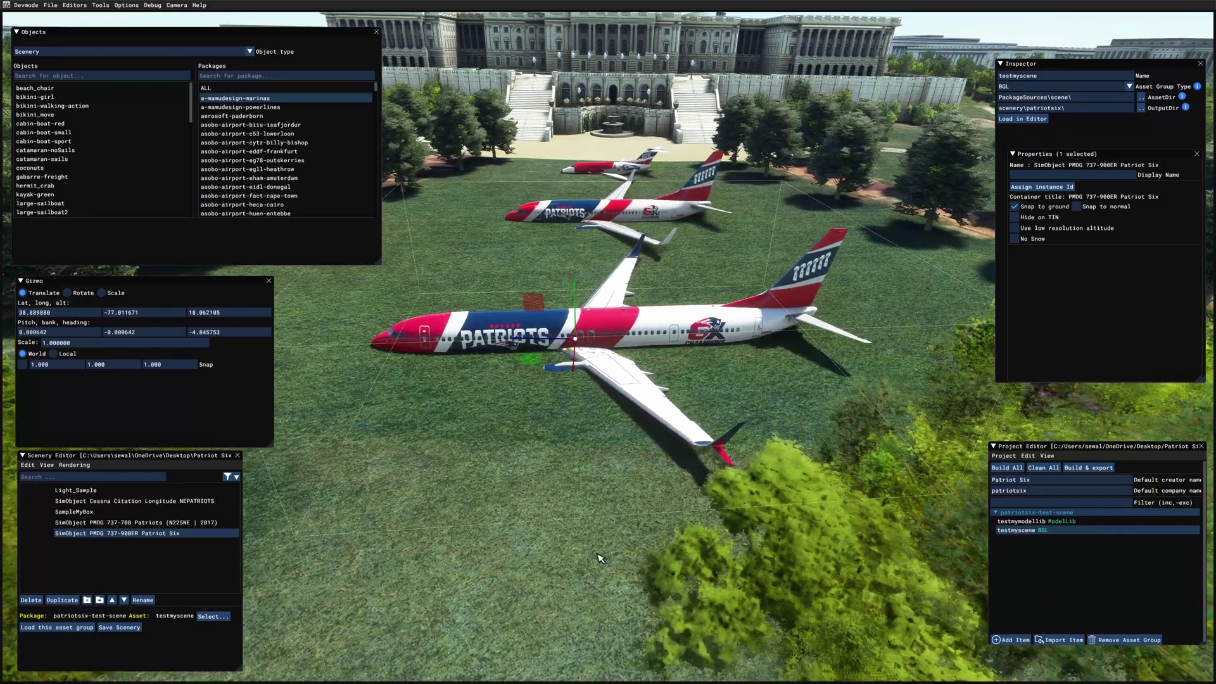
{"action": "scroll", "coordinate": [600, 559], "scroll_direction": "up", "scroll_amount": 3}
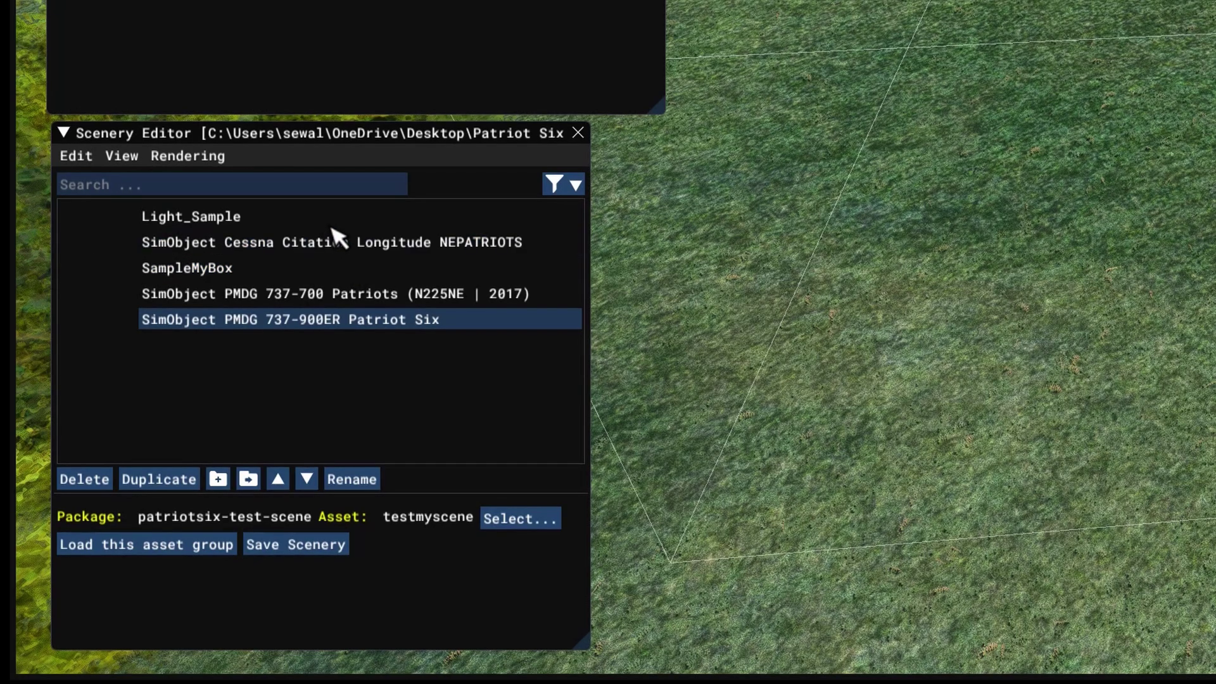
{"action": "left_click", "coordinate": [134, 155]}
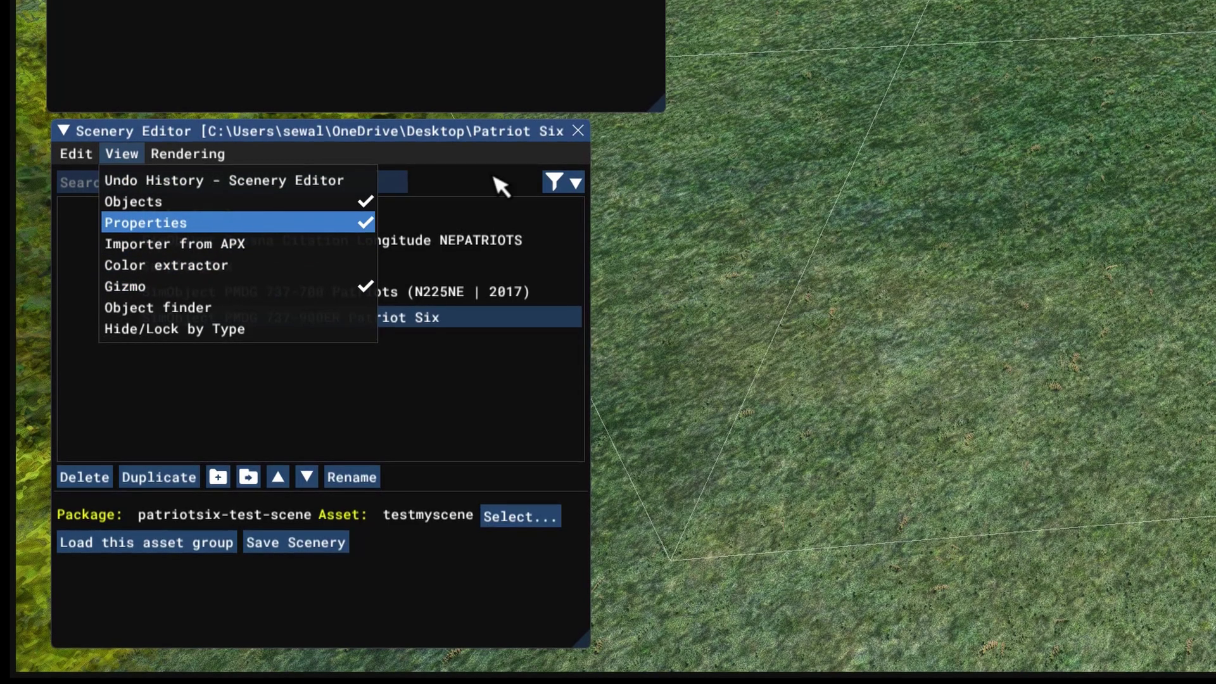
{"action": "key", "text": "Escape"}
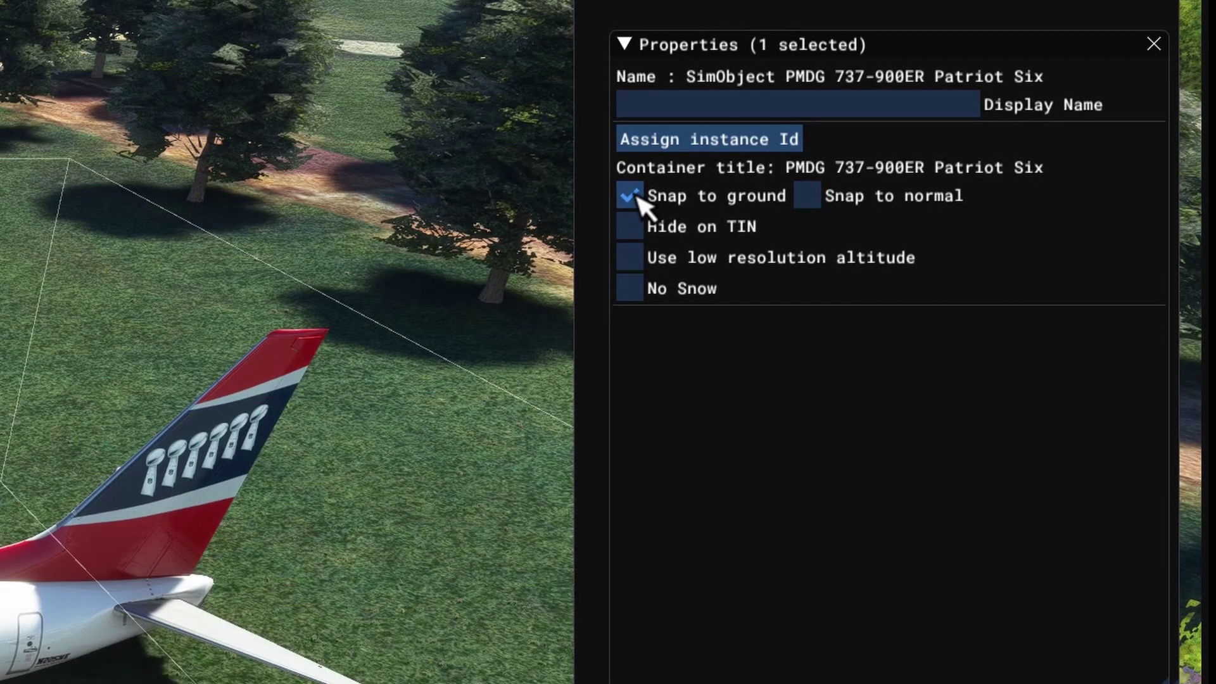
{"action": "left_click", "coordinate": [641, 201]}
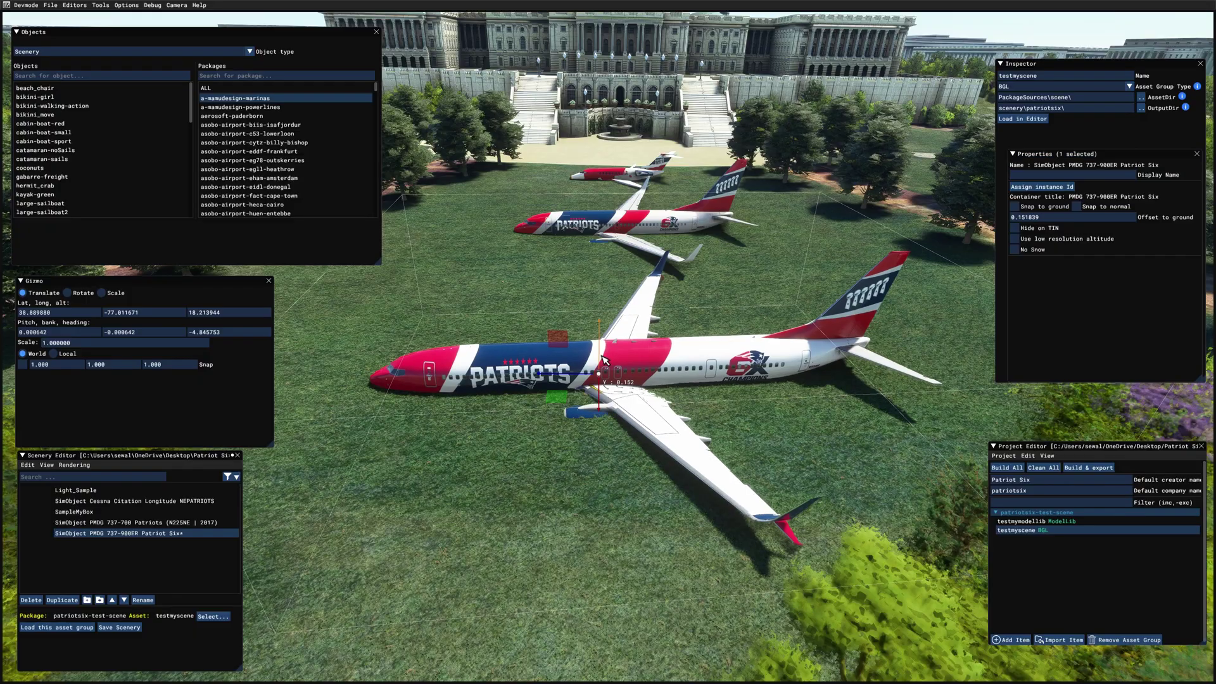
{"action": "left_click_drag", "start_coordinate": [605, 364], "coordinate": [611, 339]}
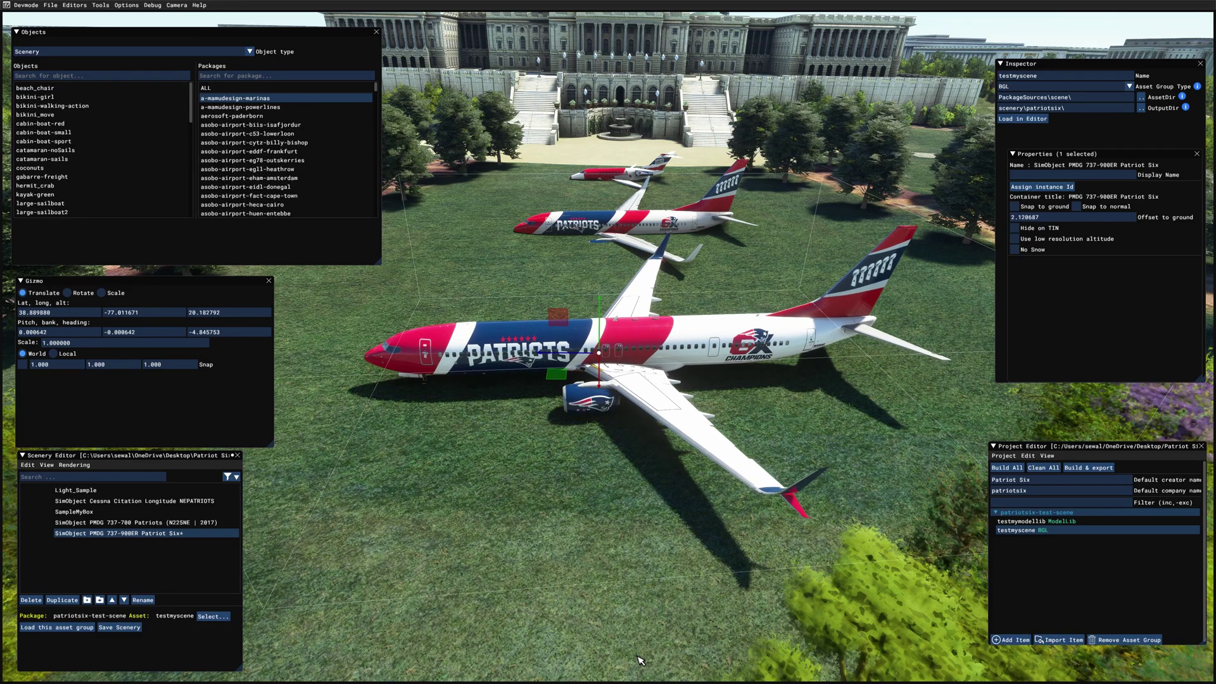
Move the camera closer and lift the 737-900ER to a ground offset of about 2.49.
{"action": "key", "text": "w"}
{"action": "key", "text": "w"}
{"action": "key", "text": "w"}
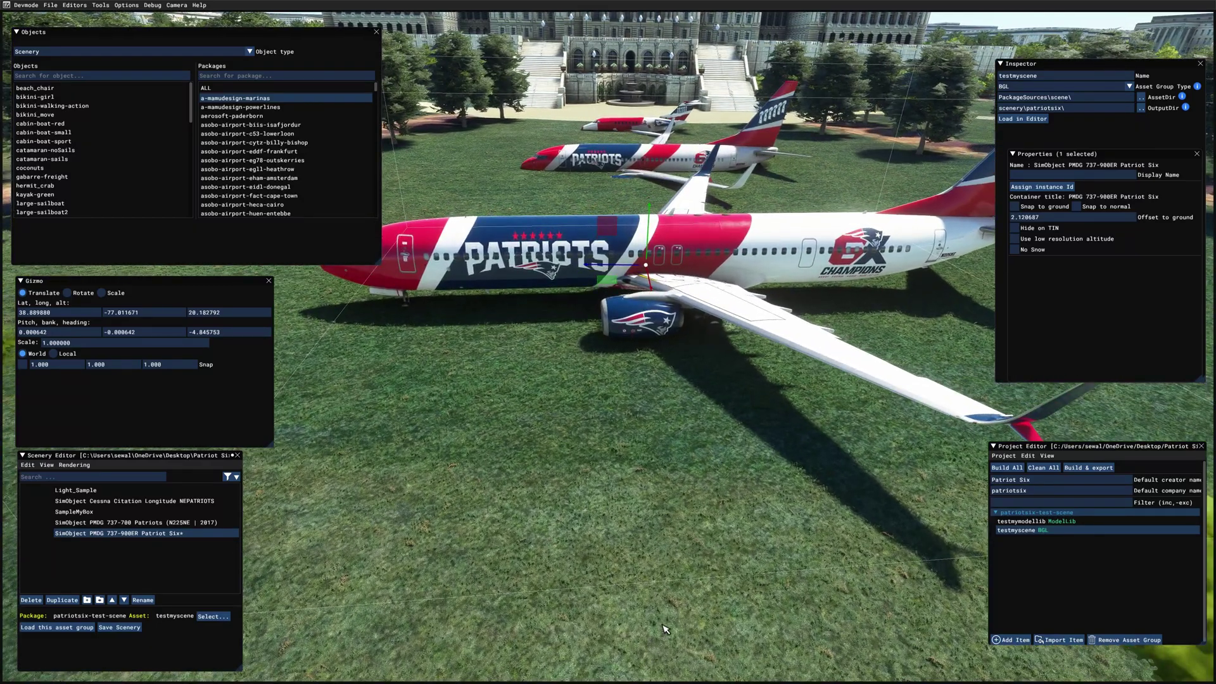
{"action": "key", "text": "w"}
{"action": "key", "text": "w"}
{"action": "key", "text": "w"}
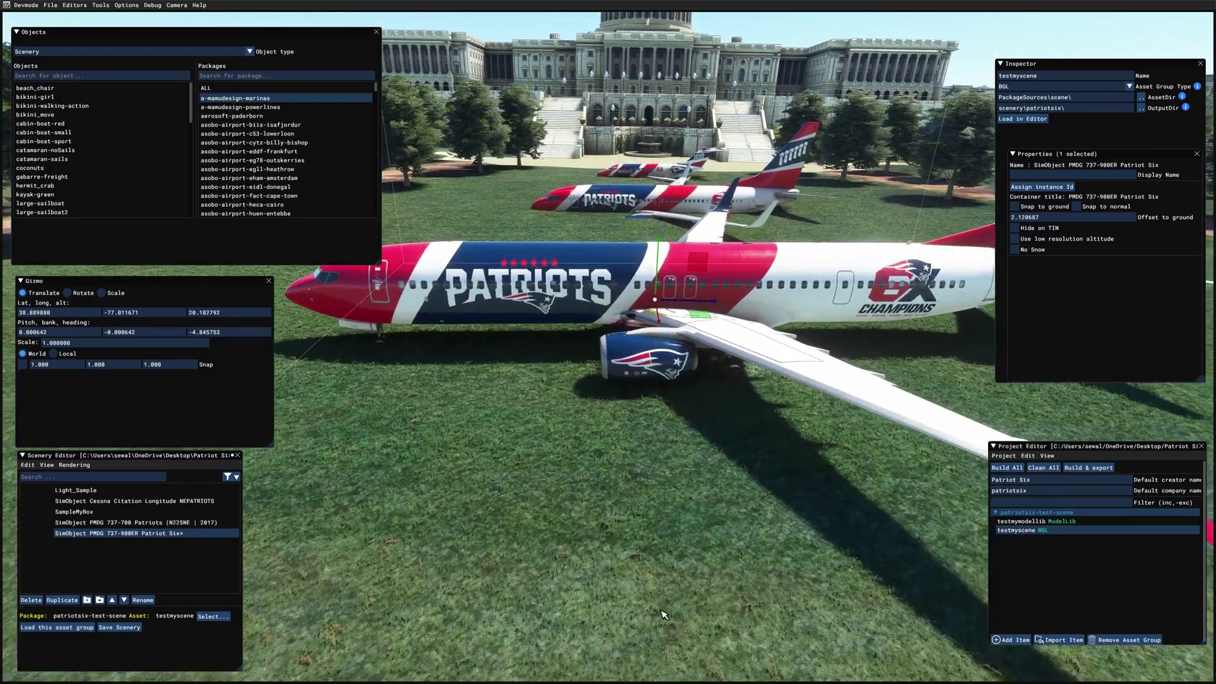
{"action": "key", "text": "w"}
{"action": "key", "text": "w"}
{"action": "key", "text": "w"}
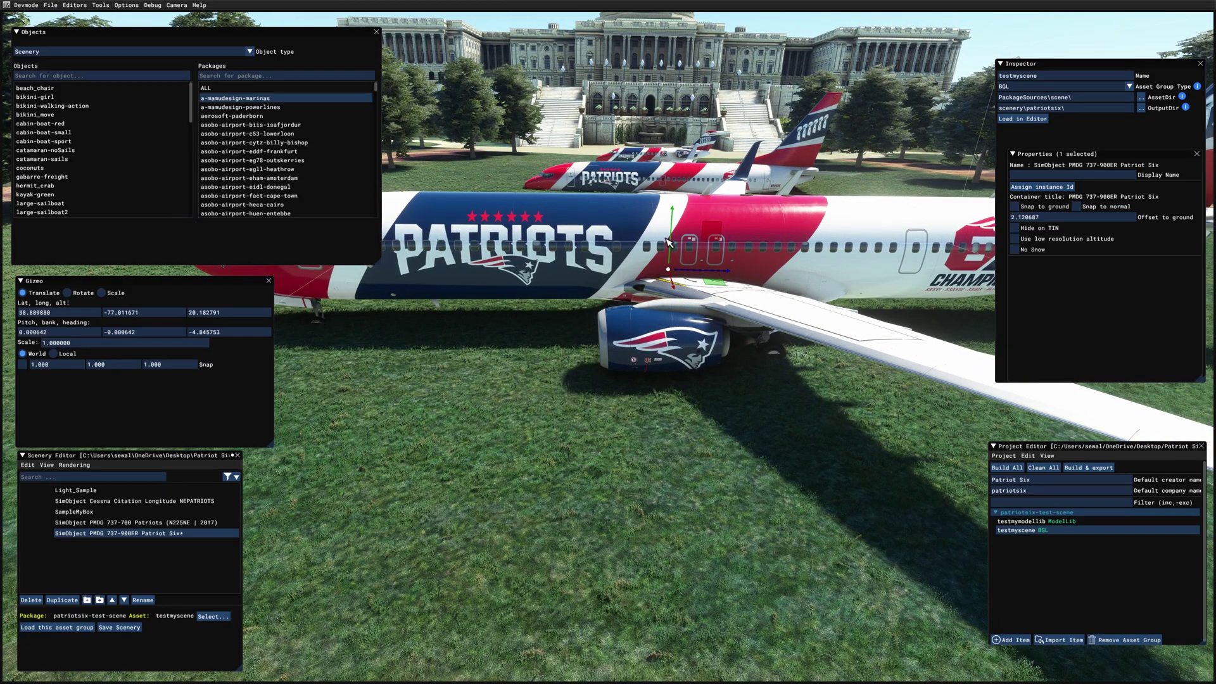
{"action": "left_click_drag", "start_coordinate": [670, 241], "coordinate": [676, 232]}
{"action": "scroll", "coordinate": [781, 552], "scroll_direction": "down", "scroll_amount": 5}
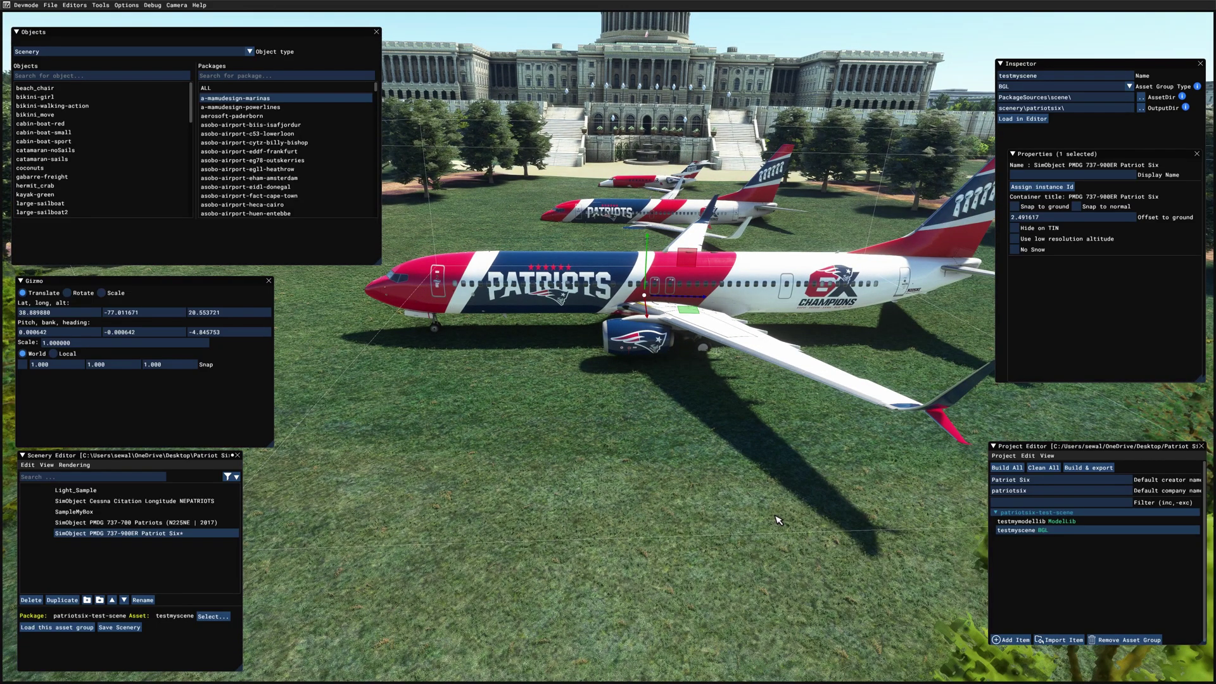
{"action": "scroll", "coordinate": [778, 519], "scroll_direction": "up", "scroll_amount": 8}
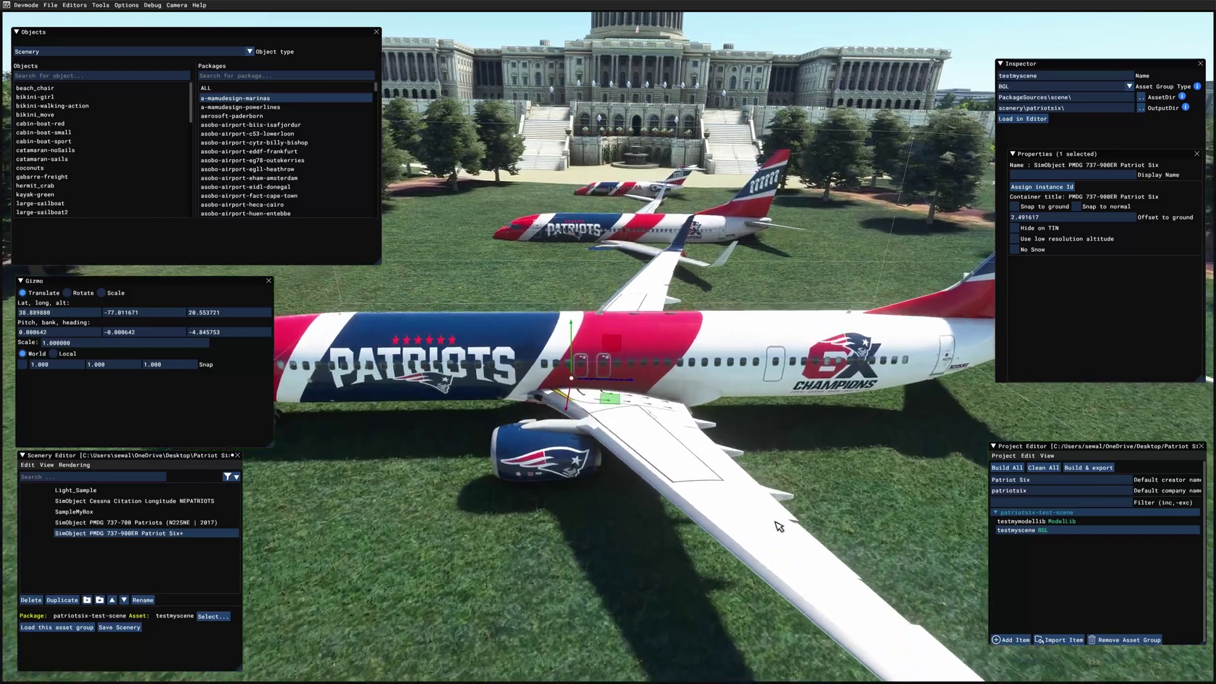
{"action": "scroll", "coordinate": [778, 525], "scroll_direction": "down", "scroll_amount": 6}
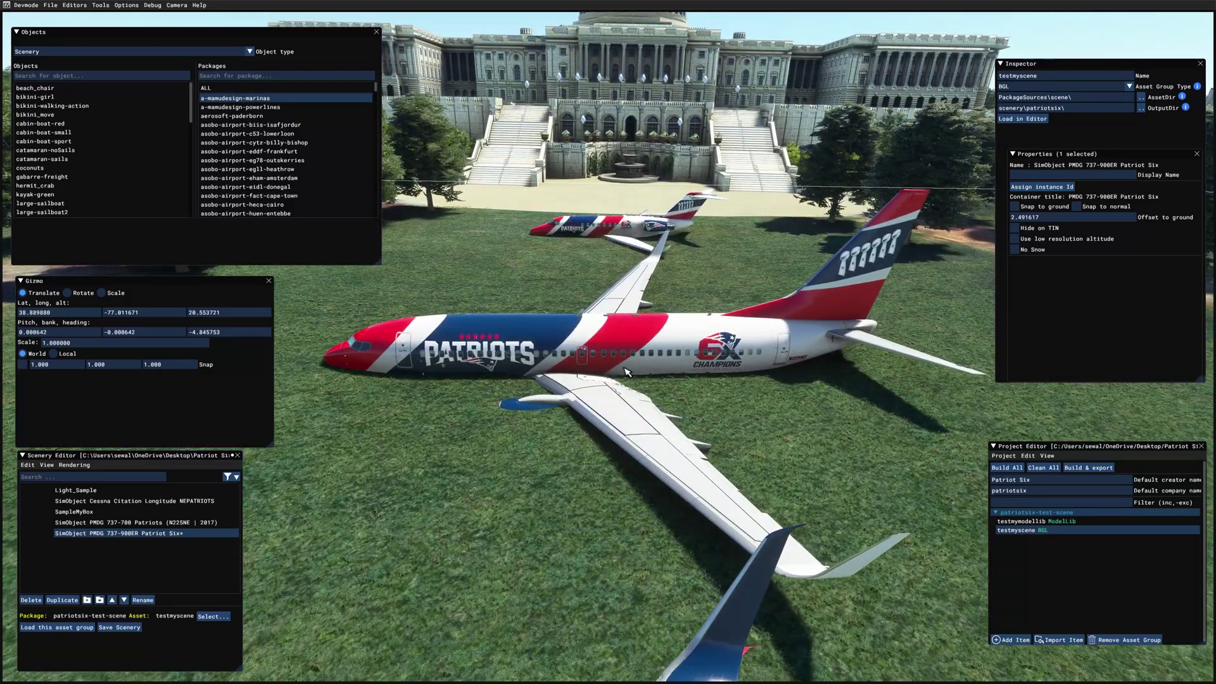
Select the 737-700 Patriots, disable Snap to ground, and lift it to ground offset 2.466268.
{"action": "left_click", "coordinate": [625, 371]}
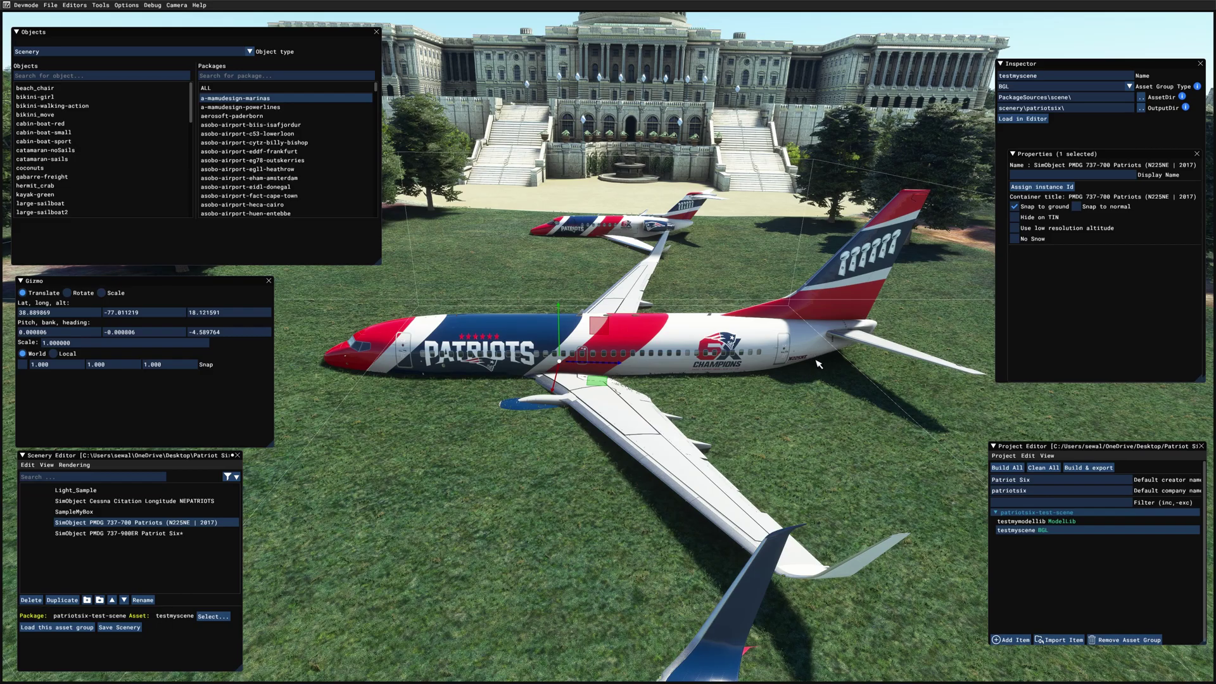
{"action": "left_click", "coordinate": [1015, 207]}
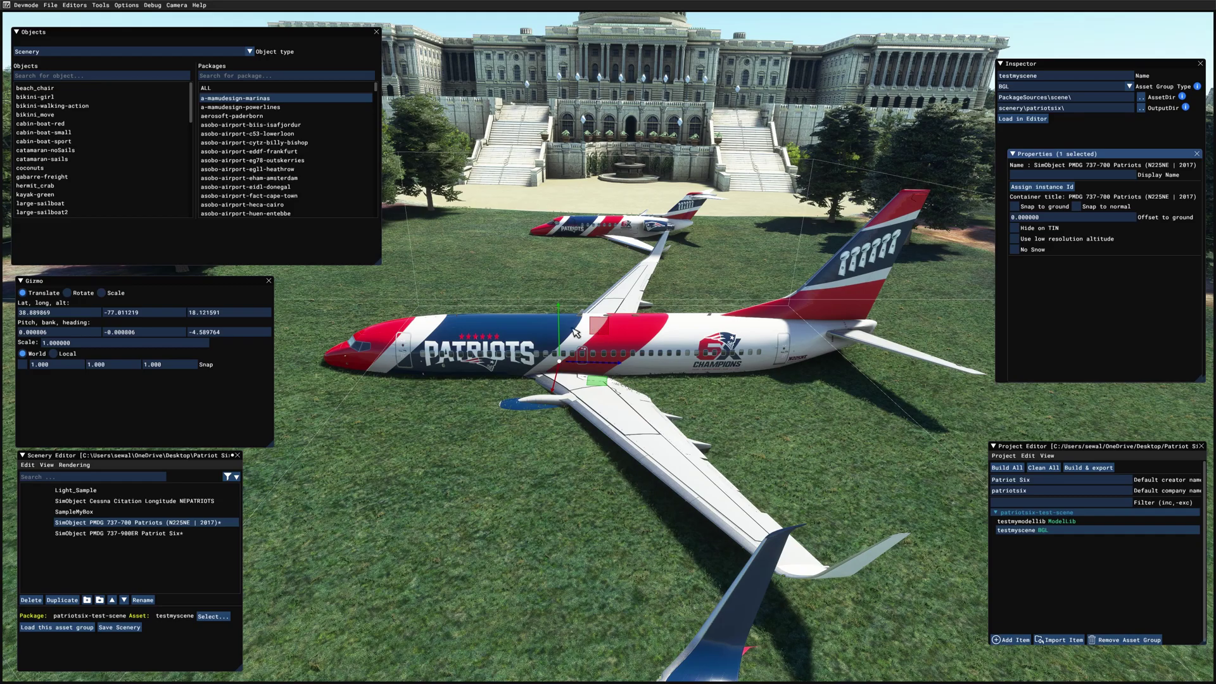
{"action": "left_click_drag", "start_coordinate": [561, 342], "coordinate": [561, 309]}
{"action": "scroll", "coordinate": [554, 486], "scroll_direction": "up", "scroll_amount": 3}
{"action": "scroll", "coordinate": [554, 486], "scroll_direction": "up", "scroll_amount": 2}
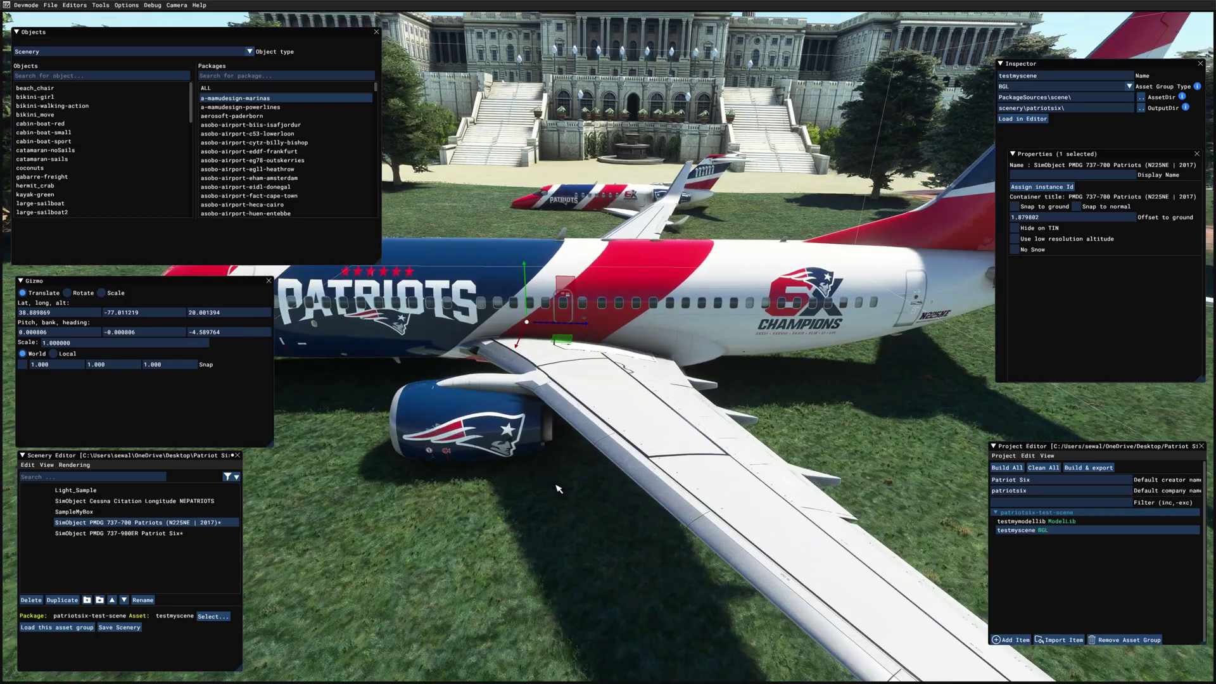
{"action": "scroll", "coordinate": [556, 493], "scroll_direction": "down", "scroll_amount": 3}
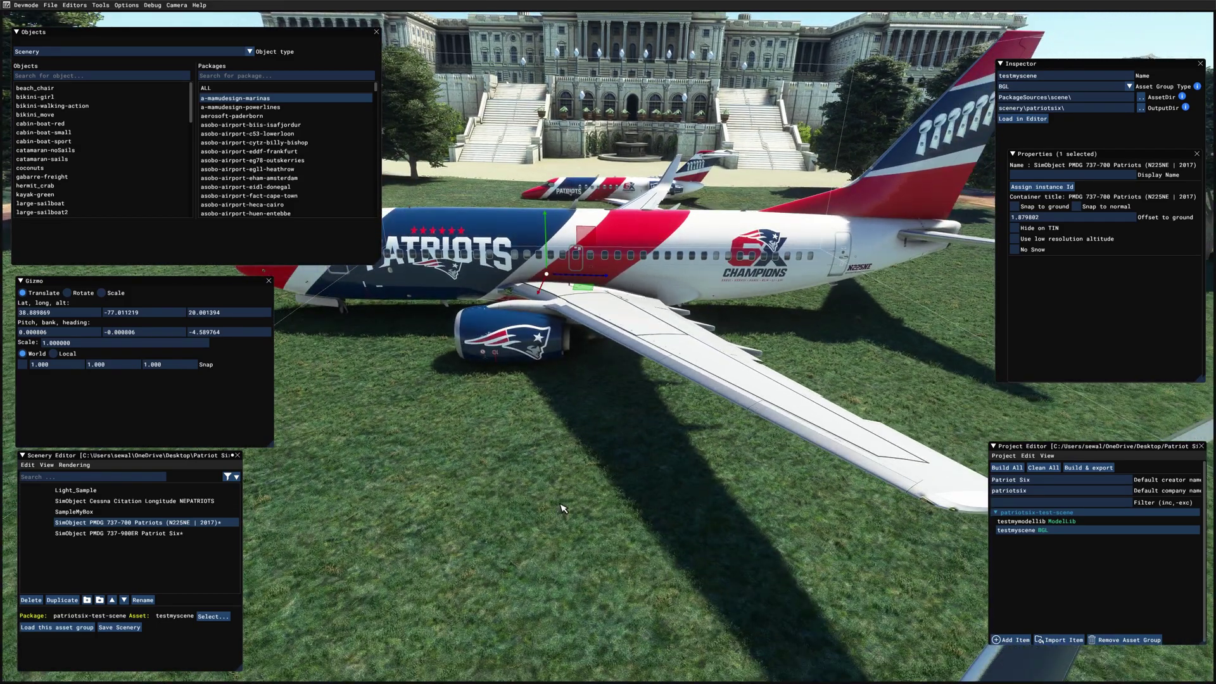
{"action": "scroll", "coordinate": [562, 508], "scroll_direction": "down", "scroll_amount": 5}
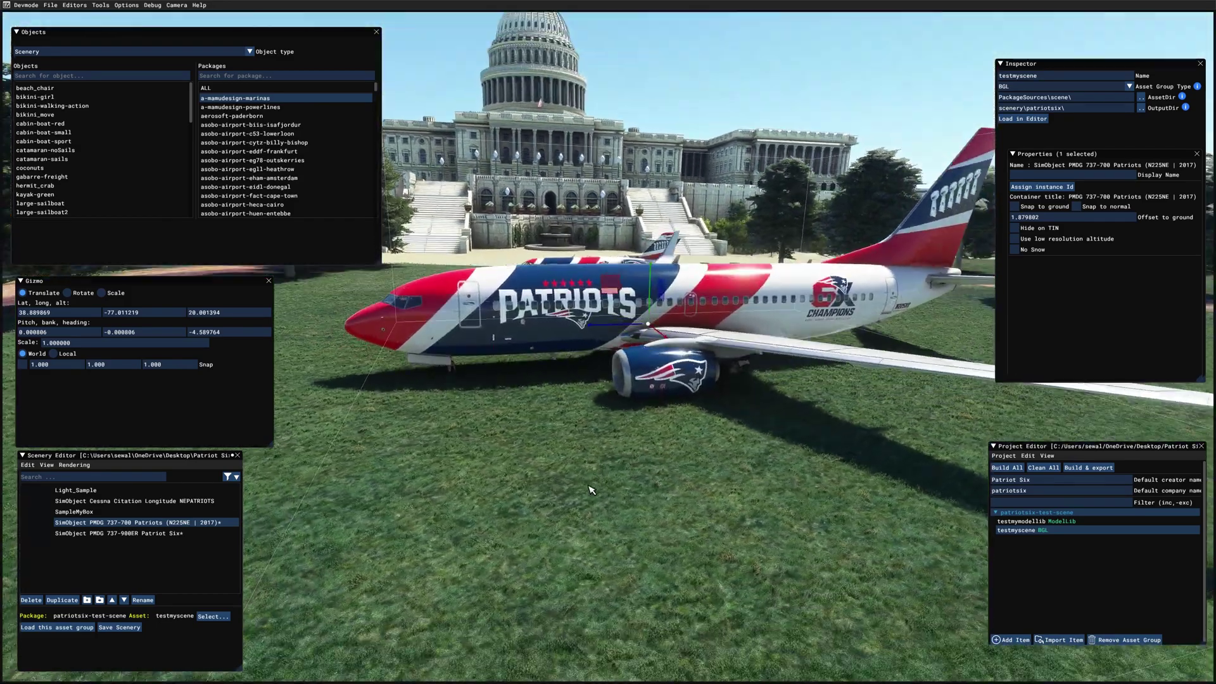
{"action": "scroll", "coordinate": [585, 494], "scroll_direction": "up", "scroll_amount": 2}
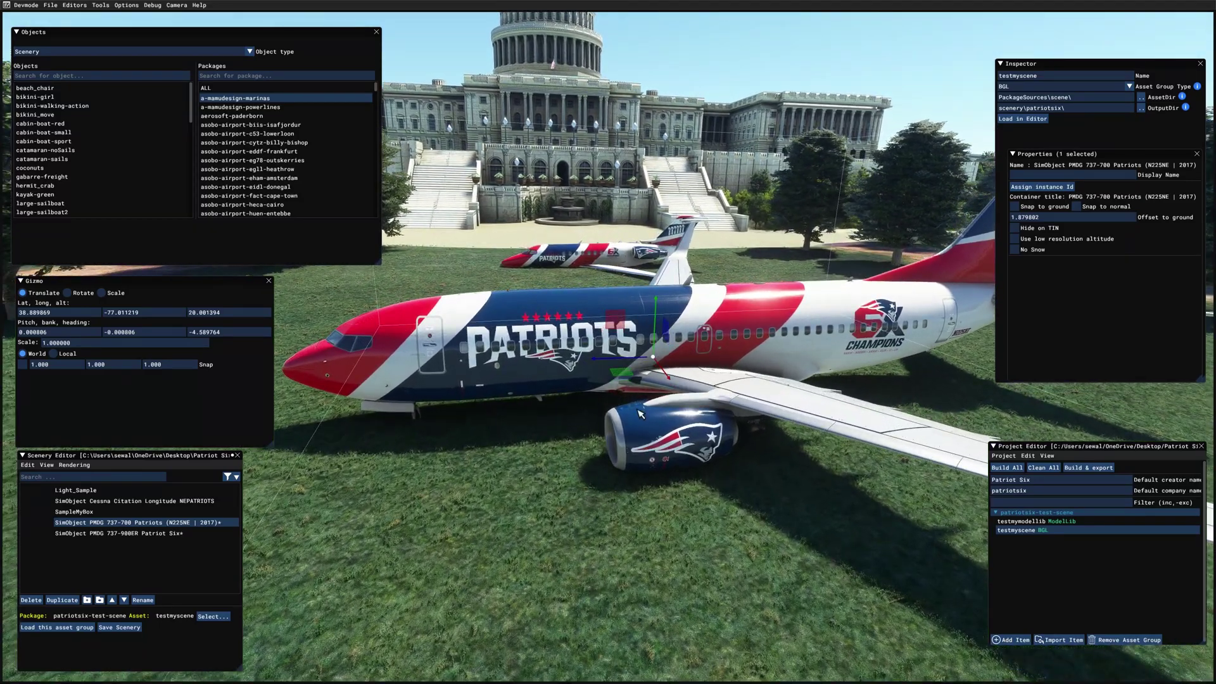
{"action": "left_click_drag", "start_coordinate": [655, 334], "coordinate": [655, 319]}
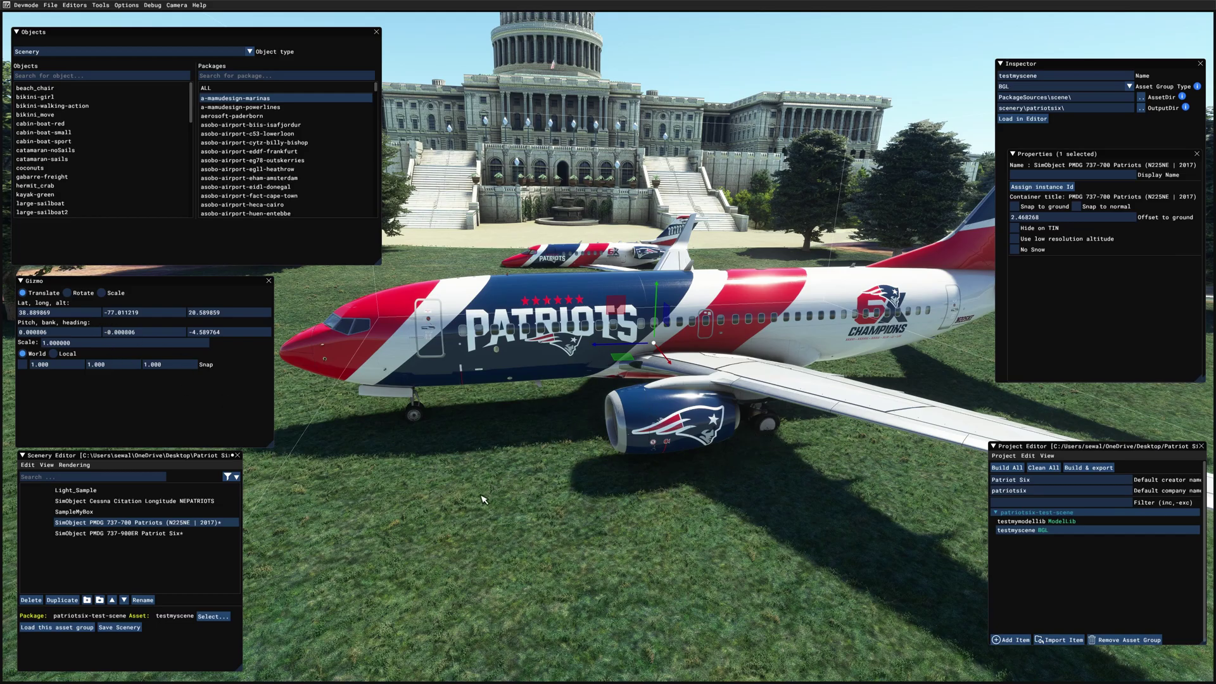
Pitch the 737-700's nose up slightly, then raise it to ground offset 2.745089.
{"action": "left_click", "coordinate": [67, 292]}
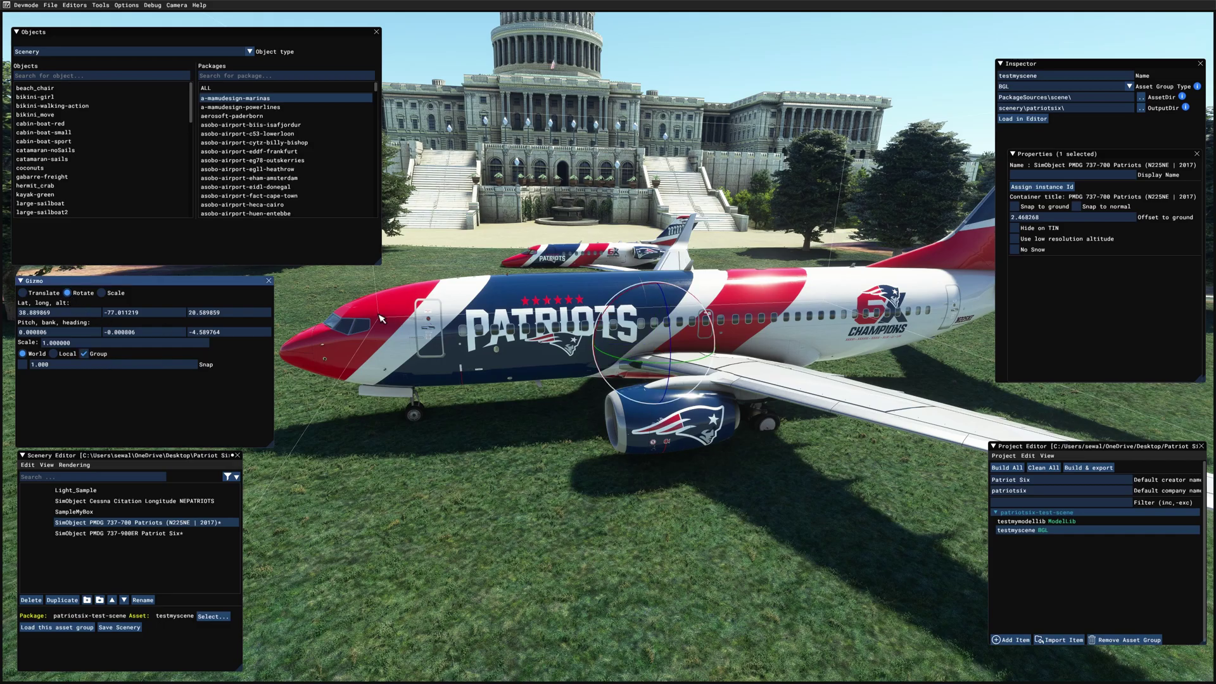
{"action": "left_click_drag", "start_coordinate": [653, 289], "coordinate": [651, 288]}
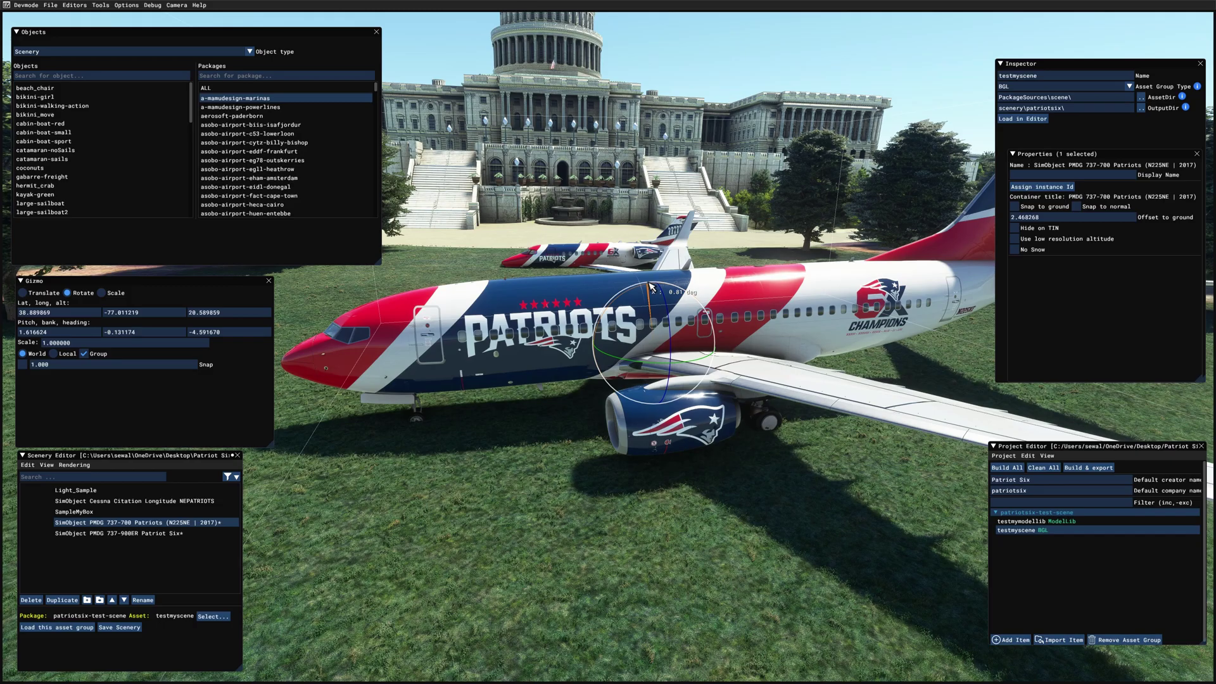
{"action": "left_click_drag", "start_coordinate": [650, 283], "coordinate": [650, 289]}
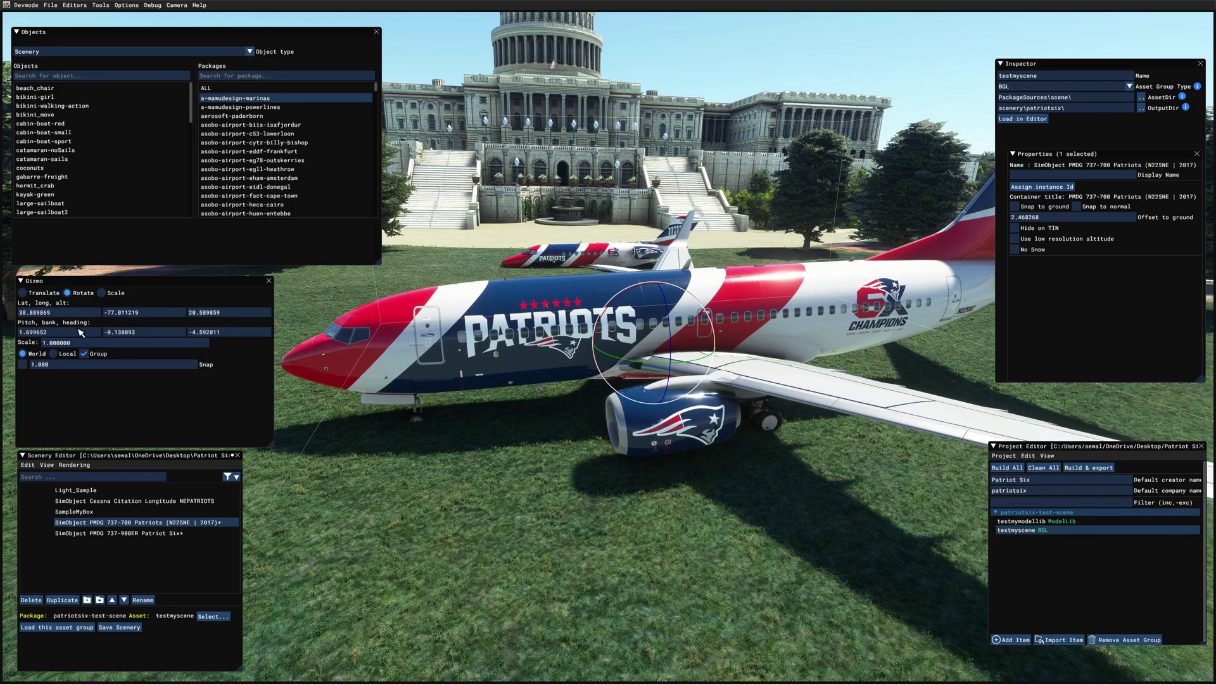
{"action": "left_click", "coordinate": [23, 293]}
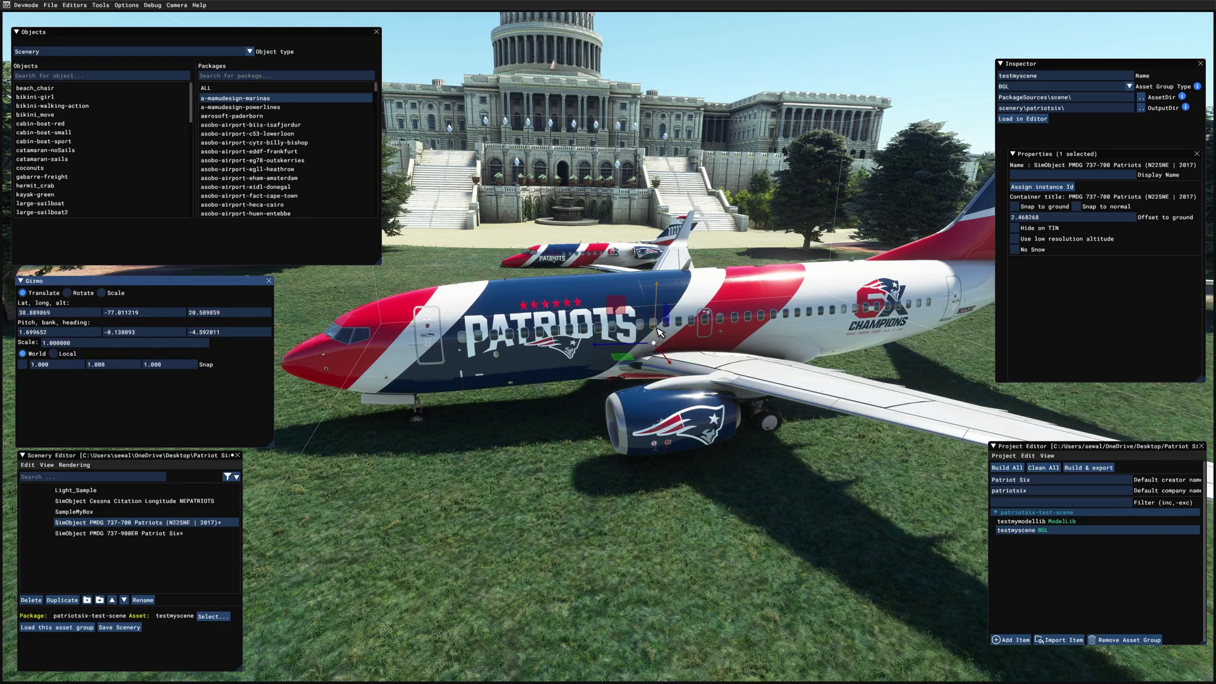
{"action": "left_click_drag", "start_coordinate": [659, 334], "coordinate": [659, 327]}
Fly the camera to the Patriots Cessna Citation, select it and turn off Snap to ground.
{"action": "key", "text": "s"}
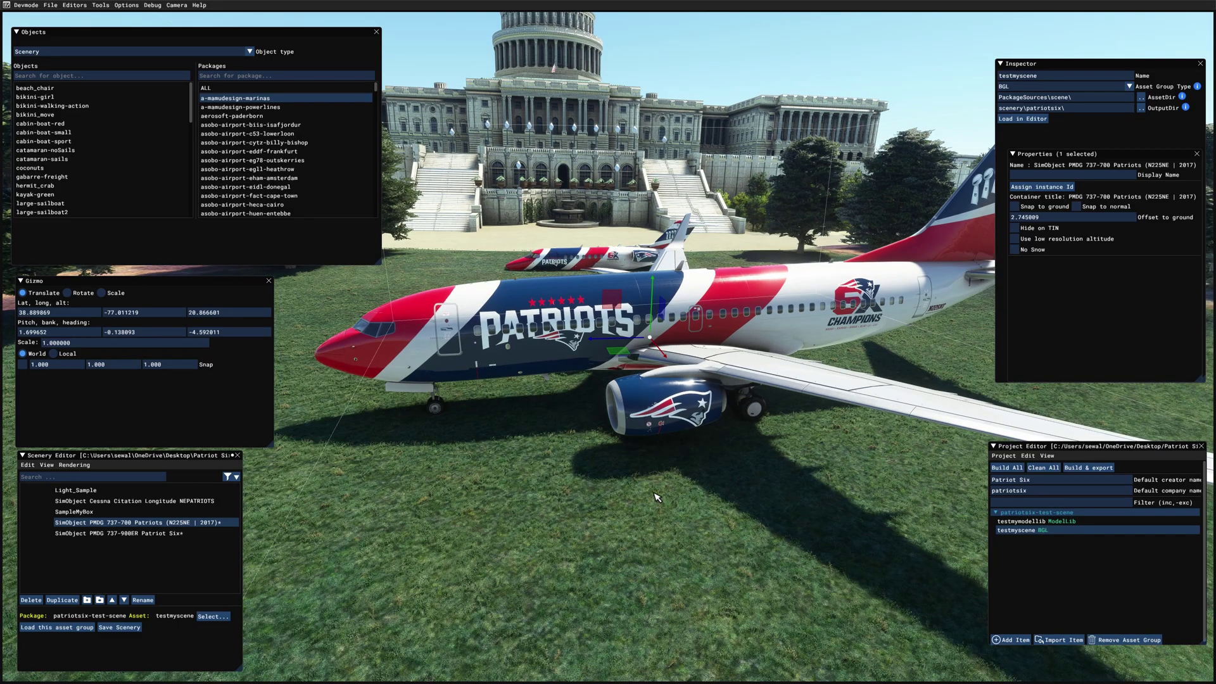
{"action": "key", "text": "s"}
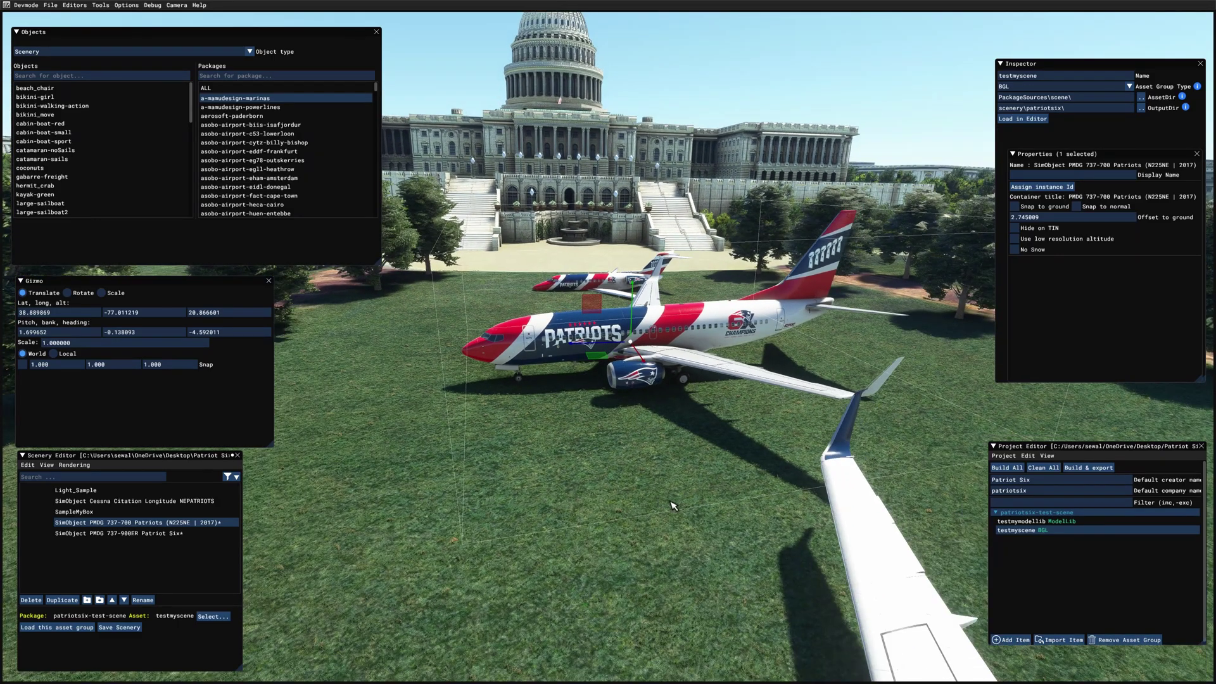
{"action": "key", "text": "w"}
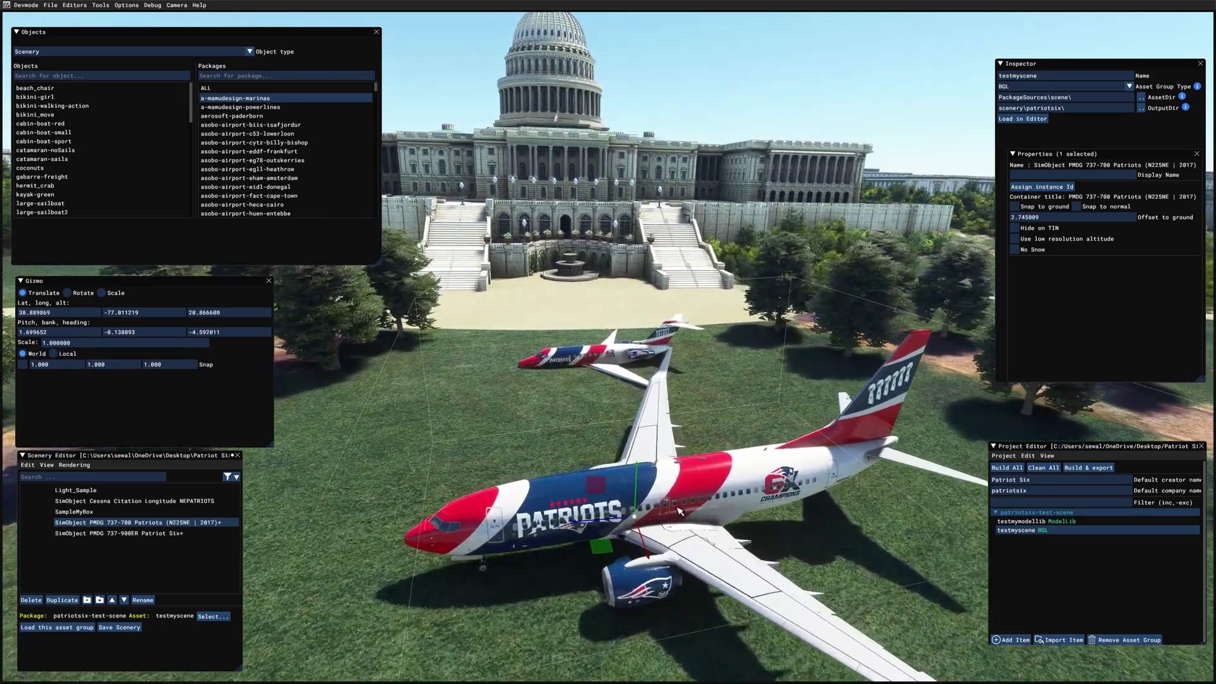
{"action": "key", "text": "w"}
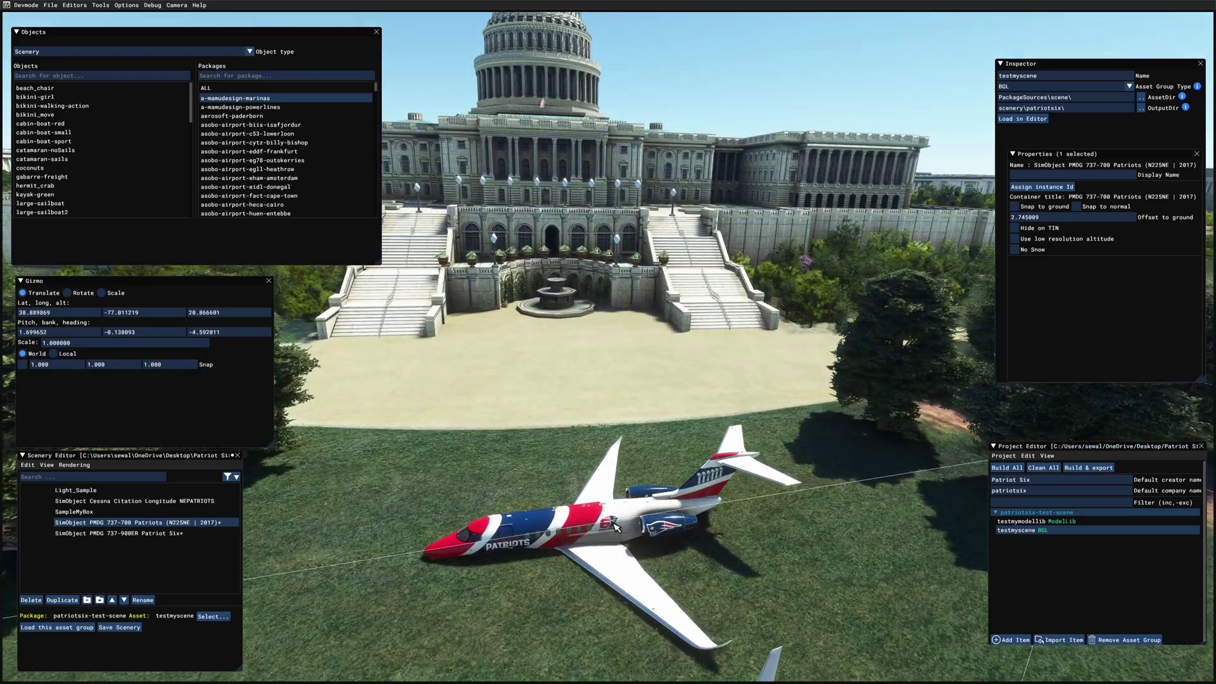
{"action": "left_click", "coordinate": [616, 526]}
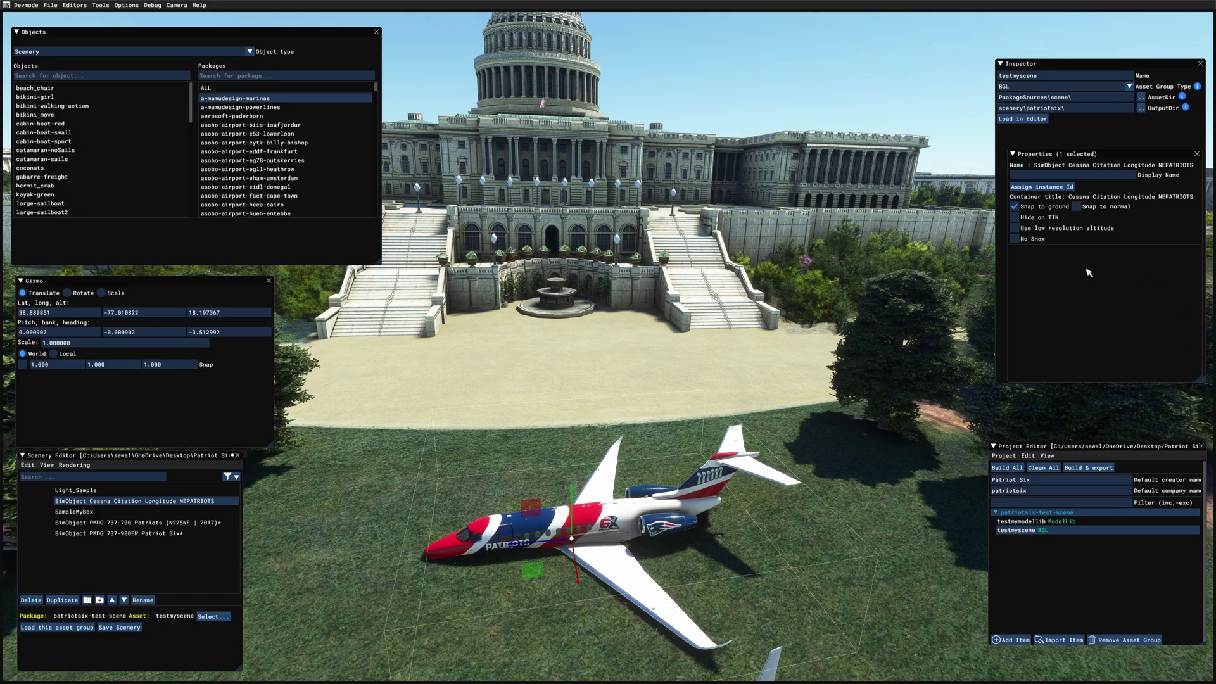
{"action": "left_click", "coordinate": [1015, 208]}
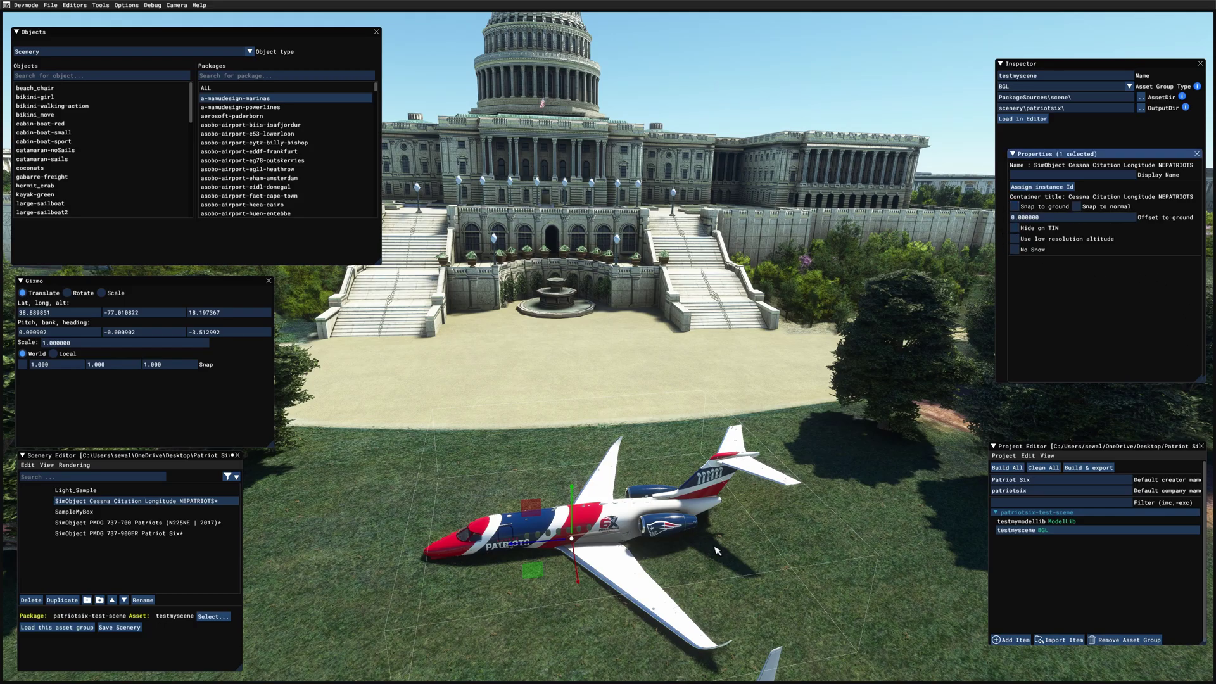
Raise the Cessna to a ground offset of about 1.068 and altitude 19.26.
{"action": "right_click_drag", "start_coordinate": [717, 551], "coordinate": [724, 454]}
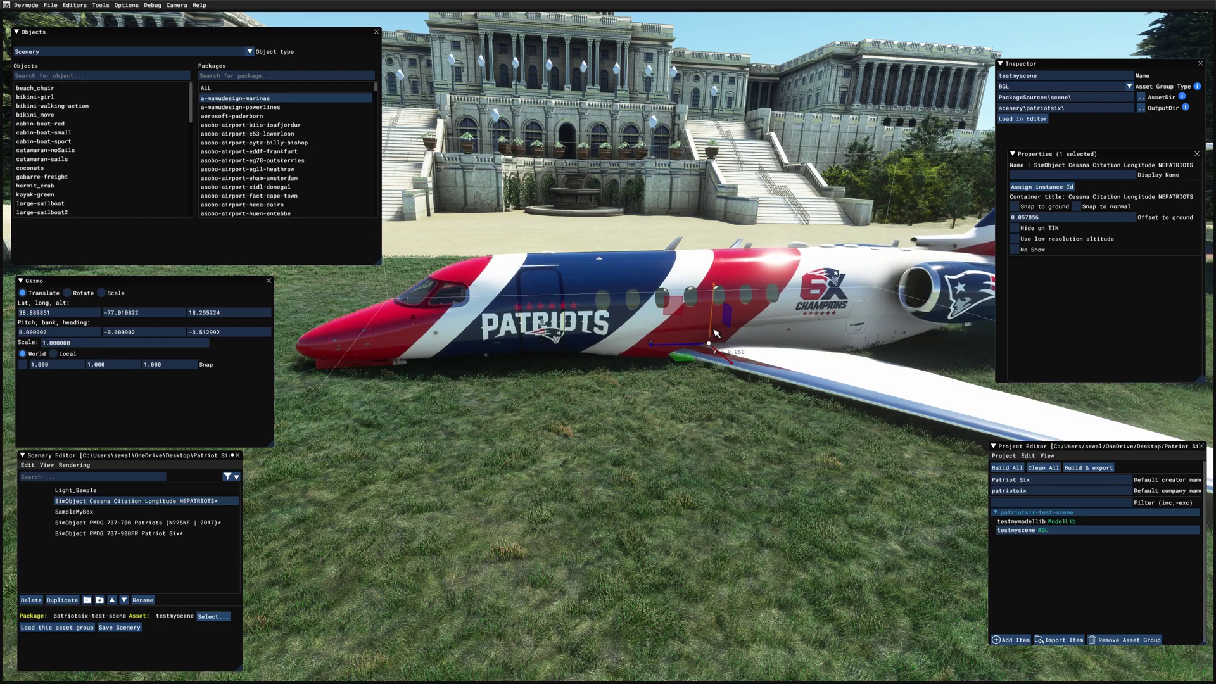
{"action": "left_click_drag", "start_coordinate": [713, 334], "coordinate": [719, 288]}
{"action": "scroll", "coordinate": [741, 513], "scroll_direction": "down", "scroll_amount": 5}
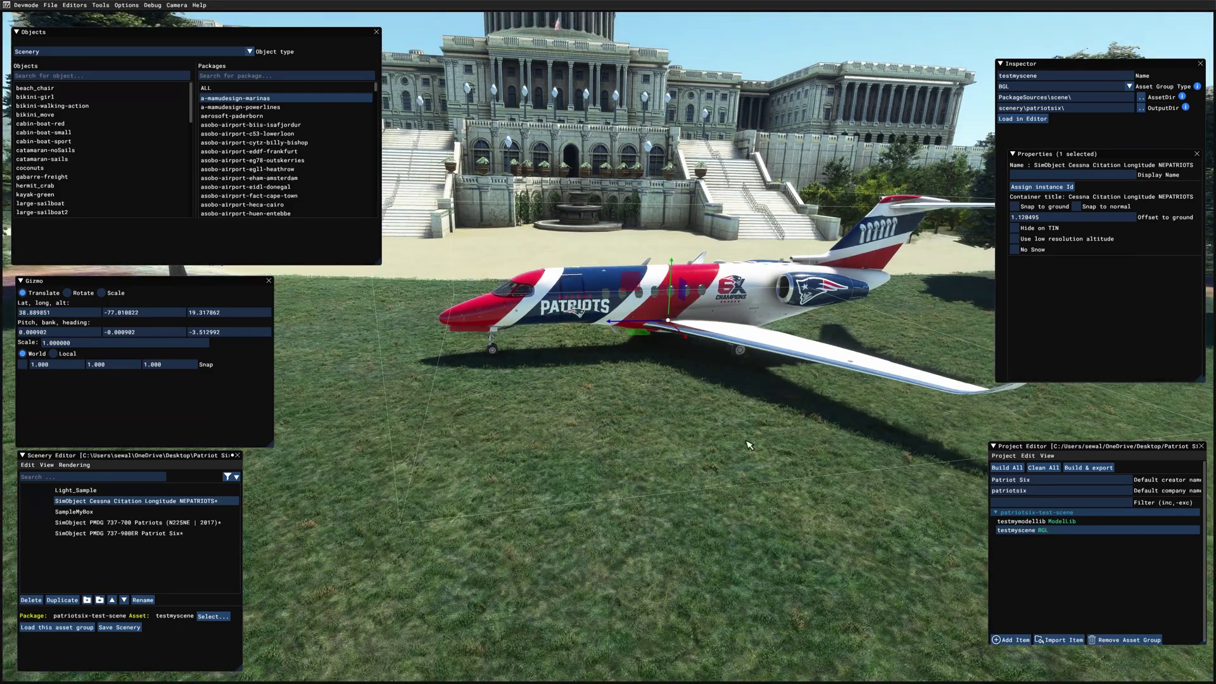
{"action": "left_click_drag", "start_coordinate": [675, 294], "coordinate": [675, 296]}
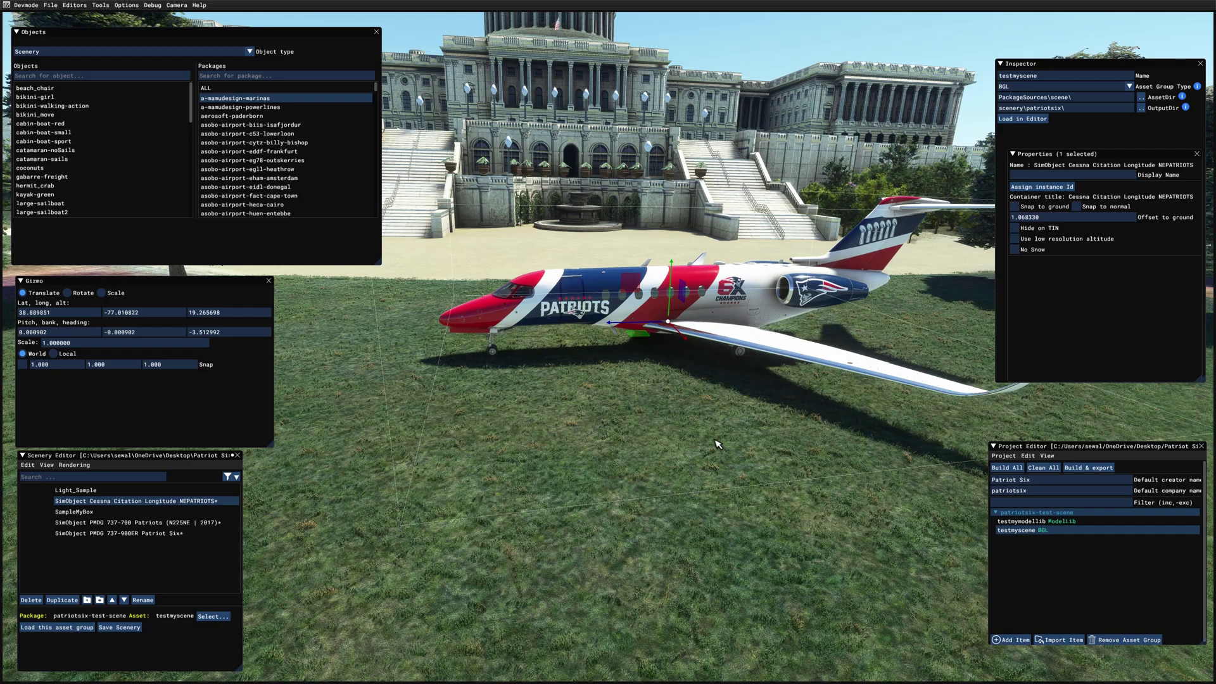
{"action": "scroll", "coordinate": [717, 445], "scroll_direction": "down", "scroll_amount": 5}
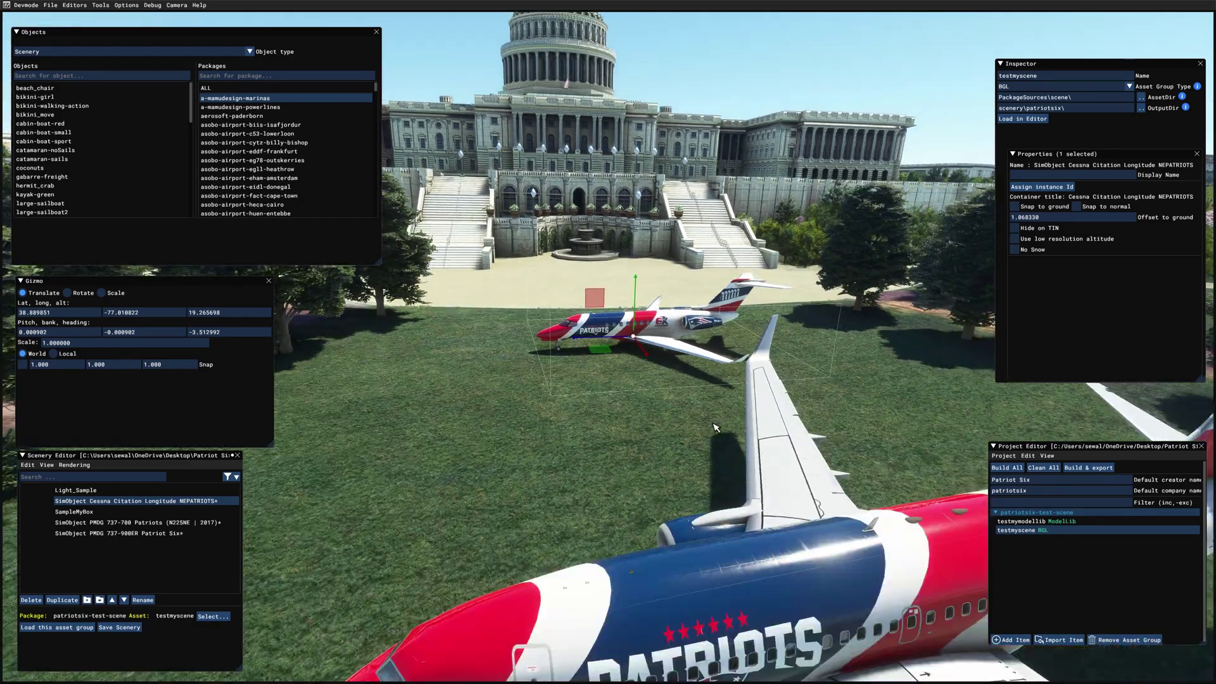
{"action": "key", "text": "r"}
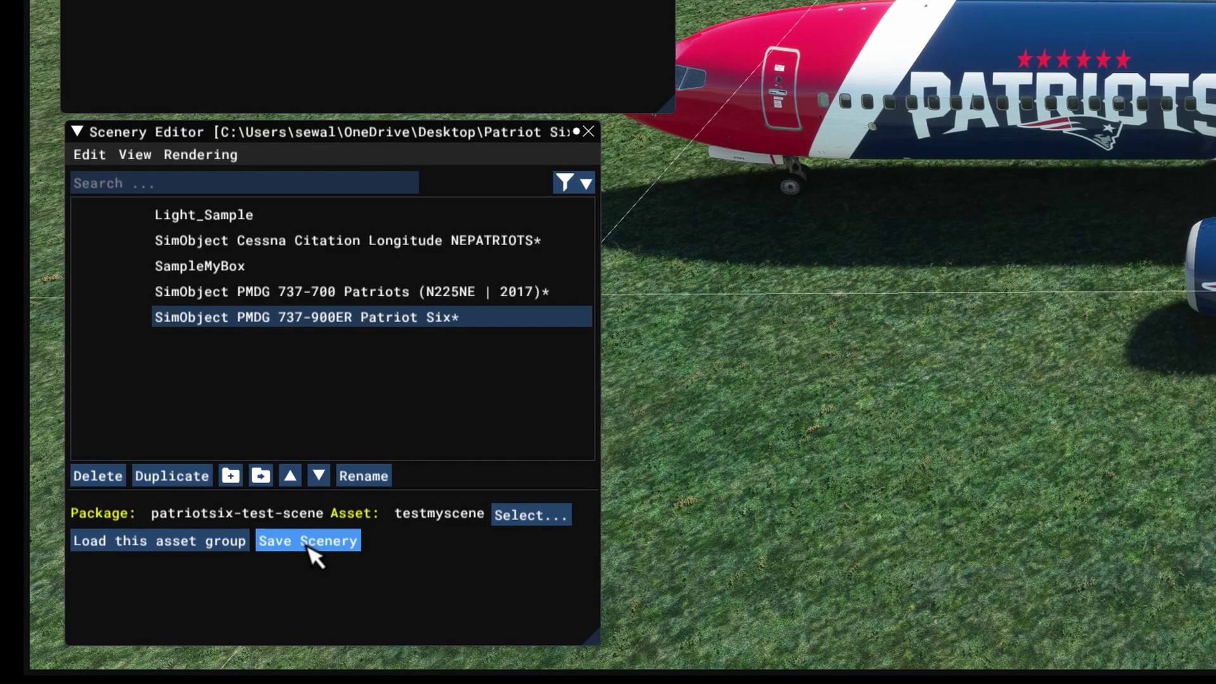
Save the scenery and build patriotsix-test-scene: 3 done, 16 skipped, 0 failed.
{"action": "left_click", "coordinate": [307, 544]}
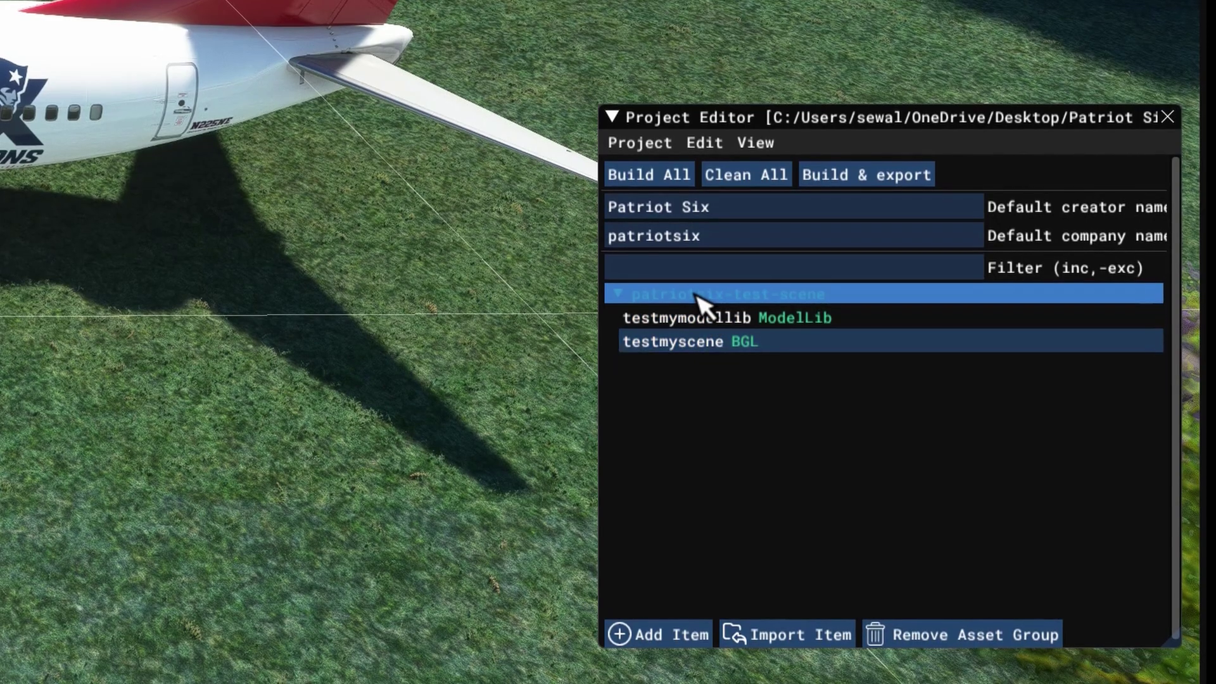
{"action": "left_click", "coordinate": [700, 295]}
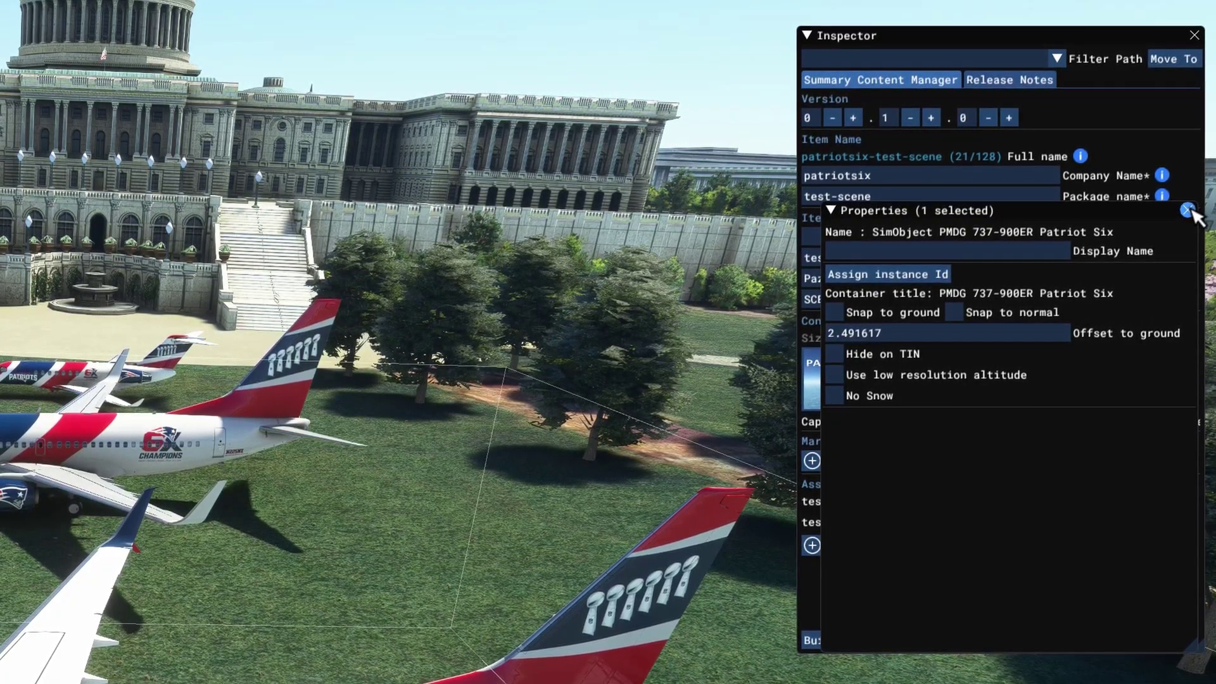
{"action": "left_click", "coordinate": [1189, 211]}
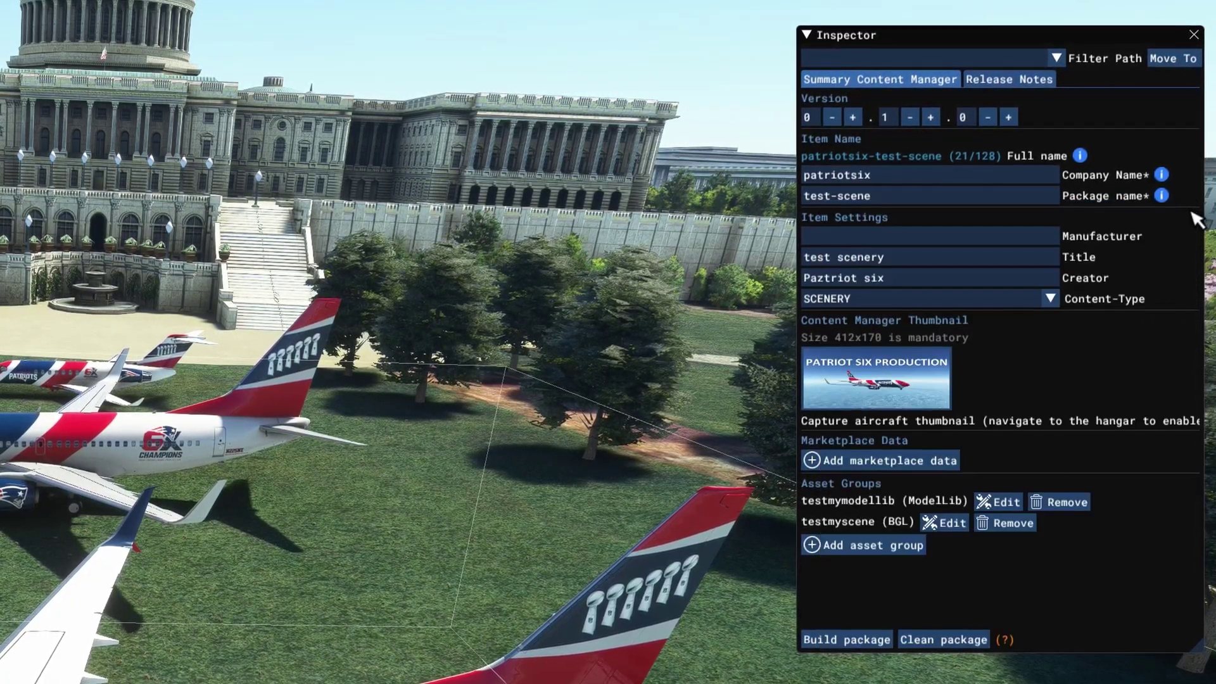
{"action": "left_click", "coordinate": [845, 637]}
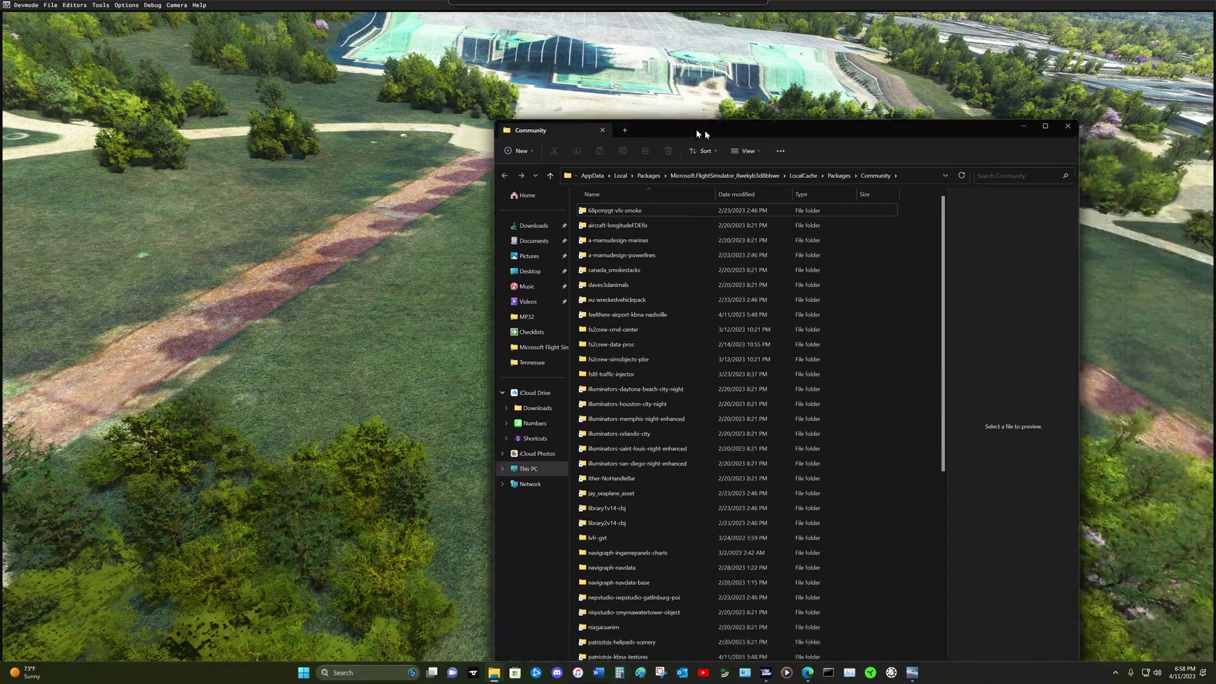
Arrange the Explorer windows, close MSFS Community Folder Backup, and bring up WORKING SCENERY FOLDER.
{"action": "left_click_drag", "start_coordinate": [704, 130], "coordinate": [520, 104]}
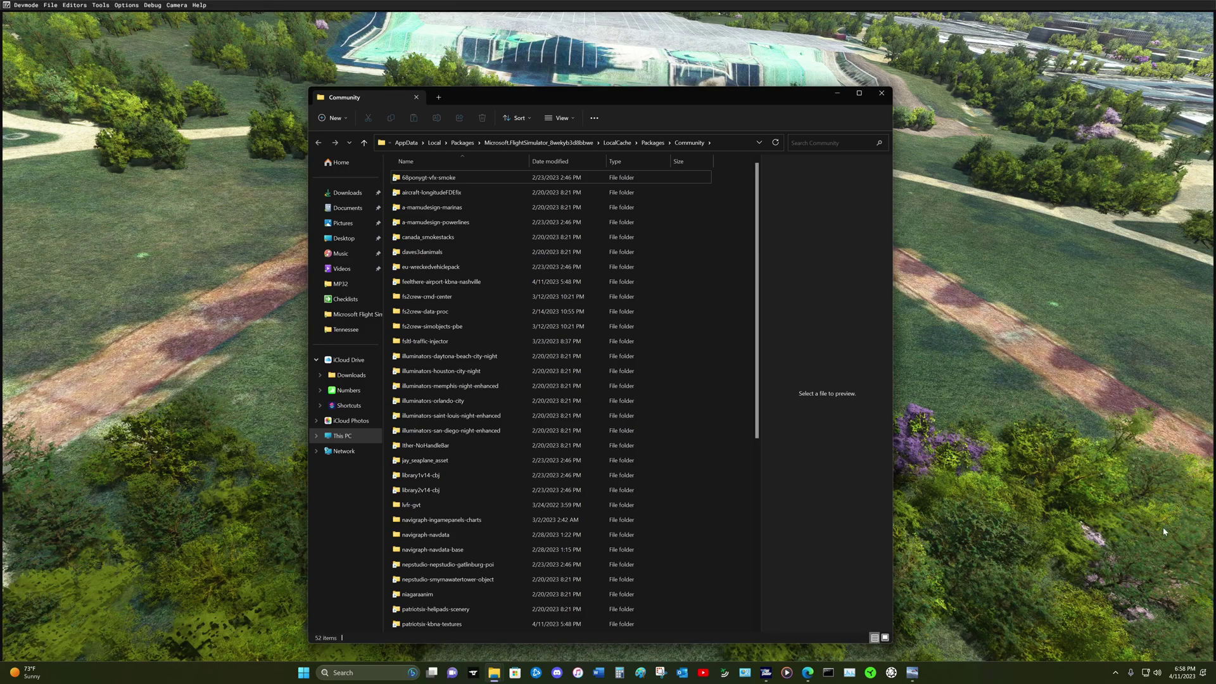
{"action": "key", "text": "alt+Tab"}
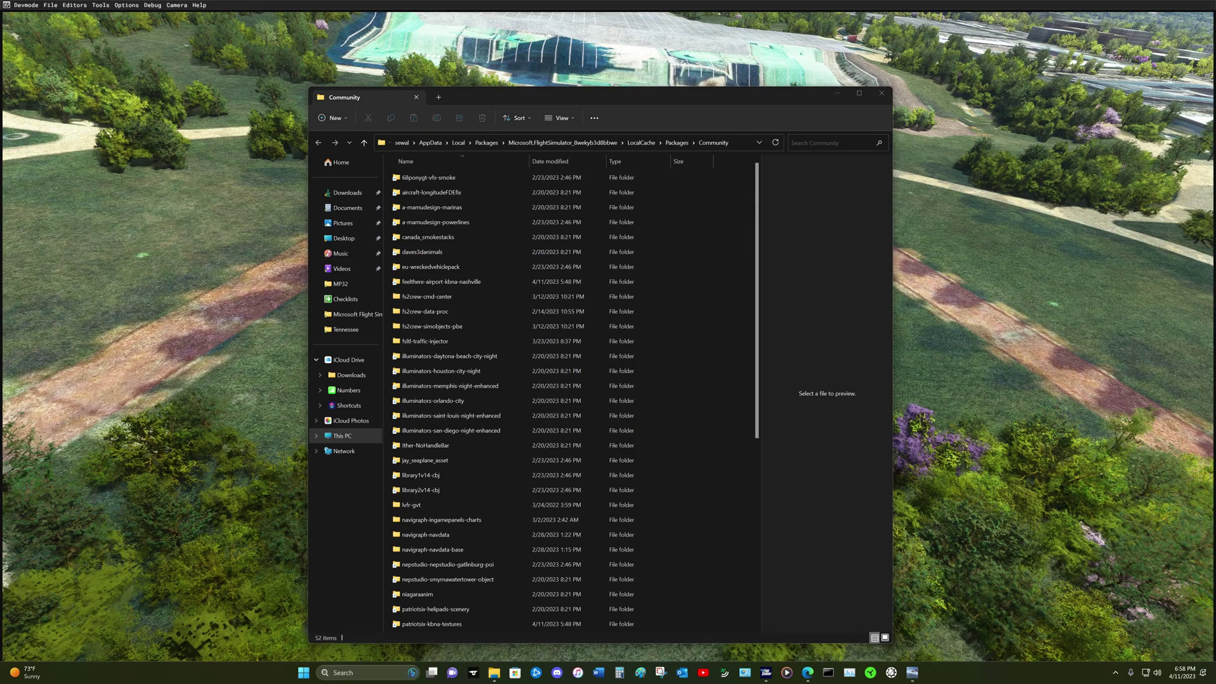
{"action": "left_click_drag", "start_coordinate": [662, 105], "coordinate": [738, 120]}
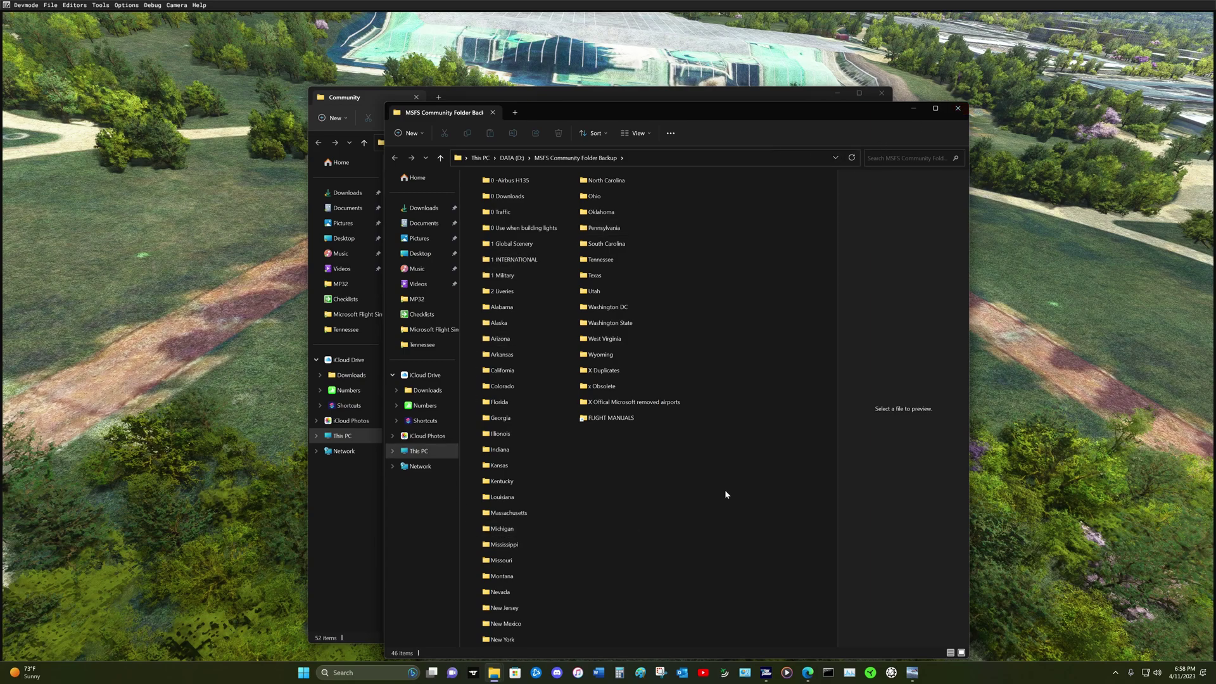
{"action": "left_click", "coordinate": [957, 108]}
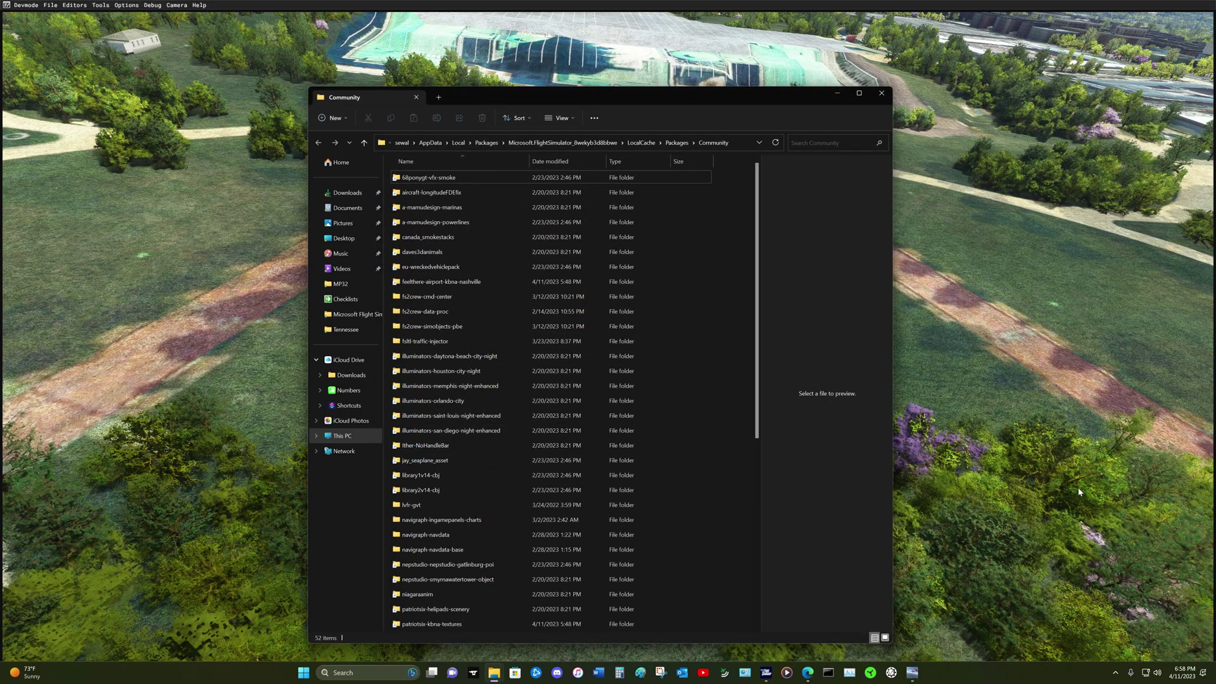
{"action": "key", "text": "alt+Tab"}
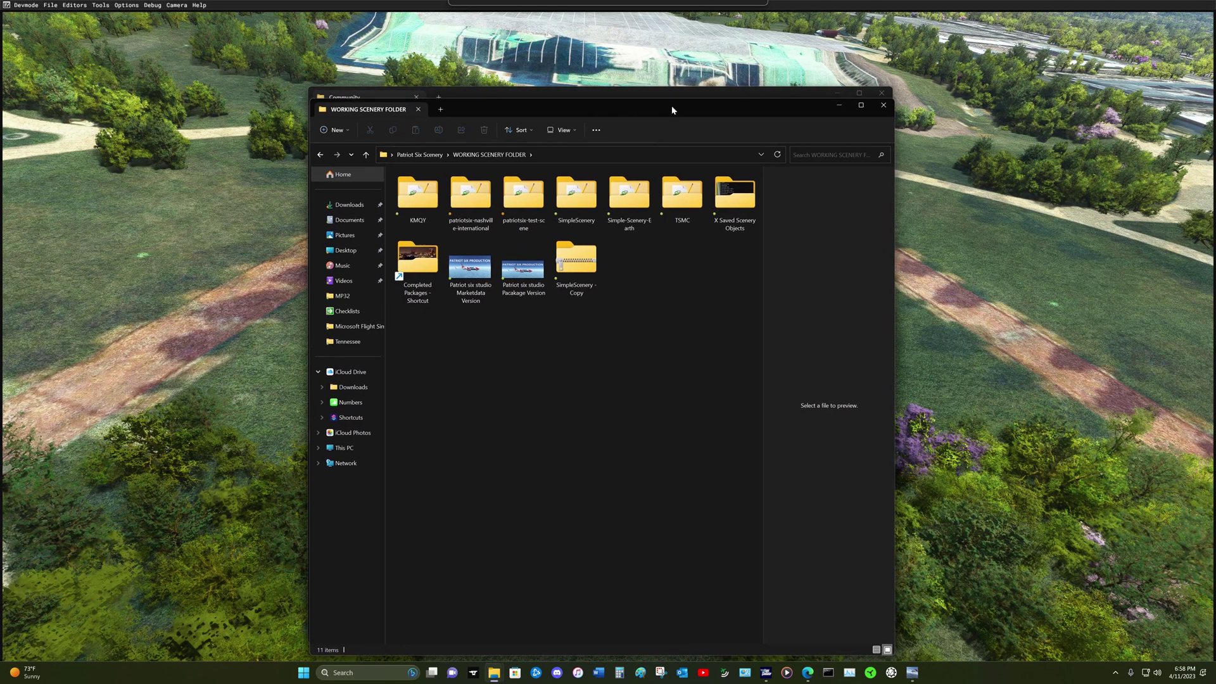
Copy the built patriotsix-test-scene folder from the project's Packages folder.
{"action": "left_click_drag", "start_coordinate": [671, 110], "coordinate": [670, 111]}
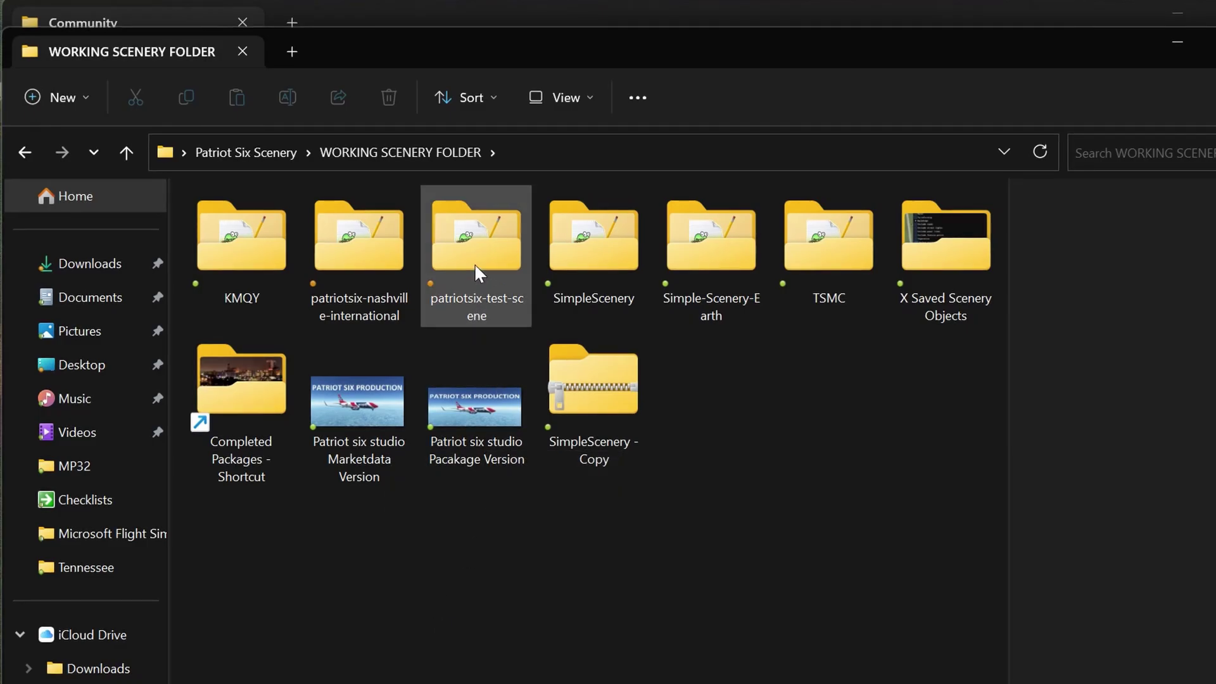
{"action": "mouse_move", "coordinate": [477, 271]}
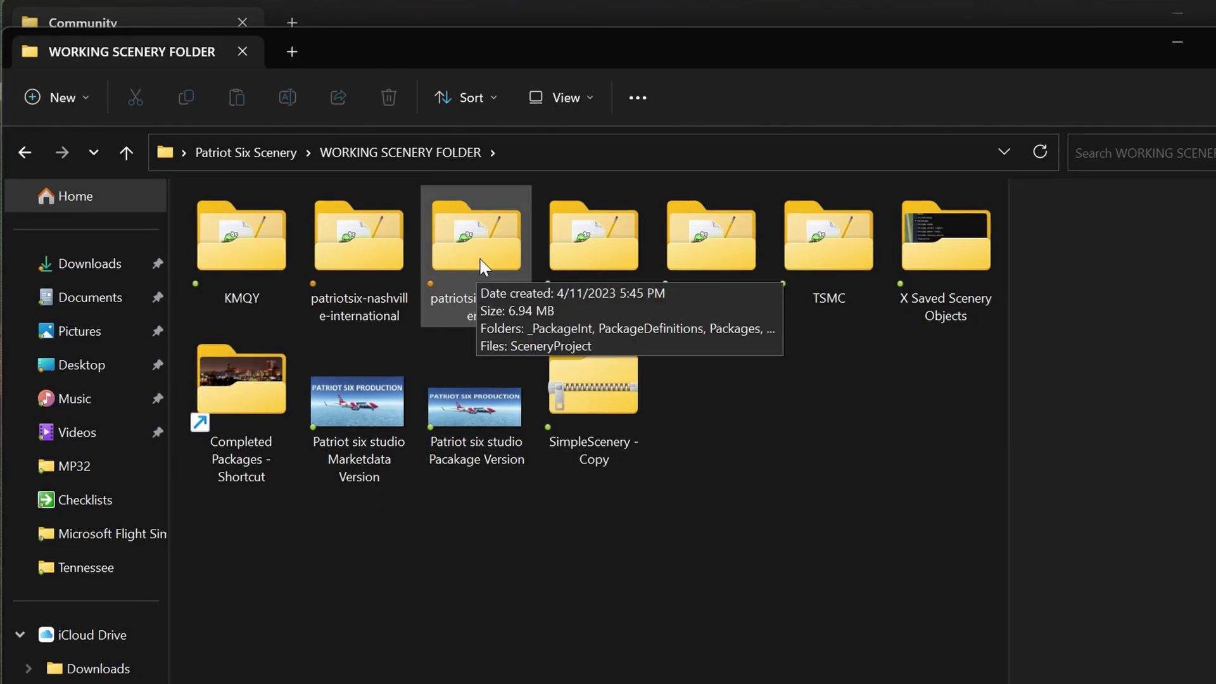
{"action": "double_click", "coordinate": [476, 262]}
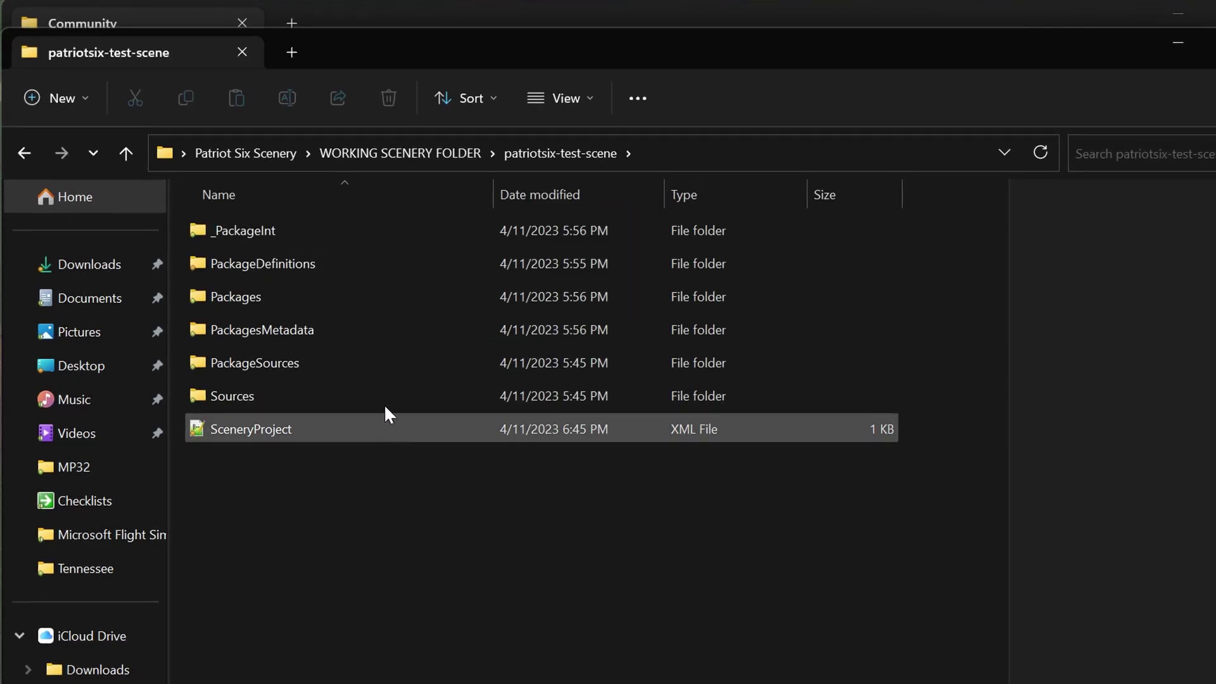
{"action": "double_click", "coordinate": [323, 302]}
{"action": "left_click", "coordinate": [324, 231]}
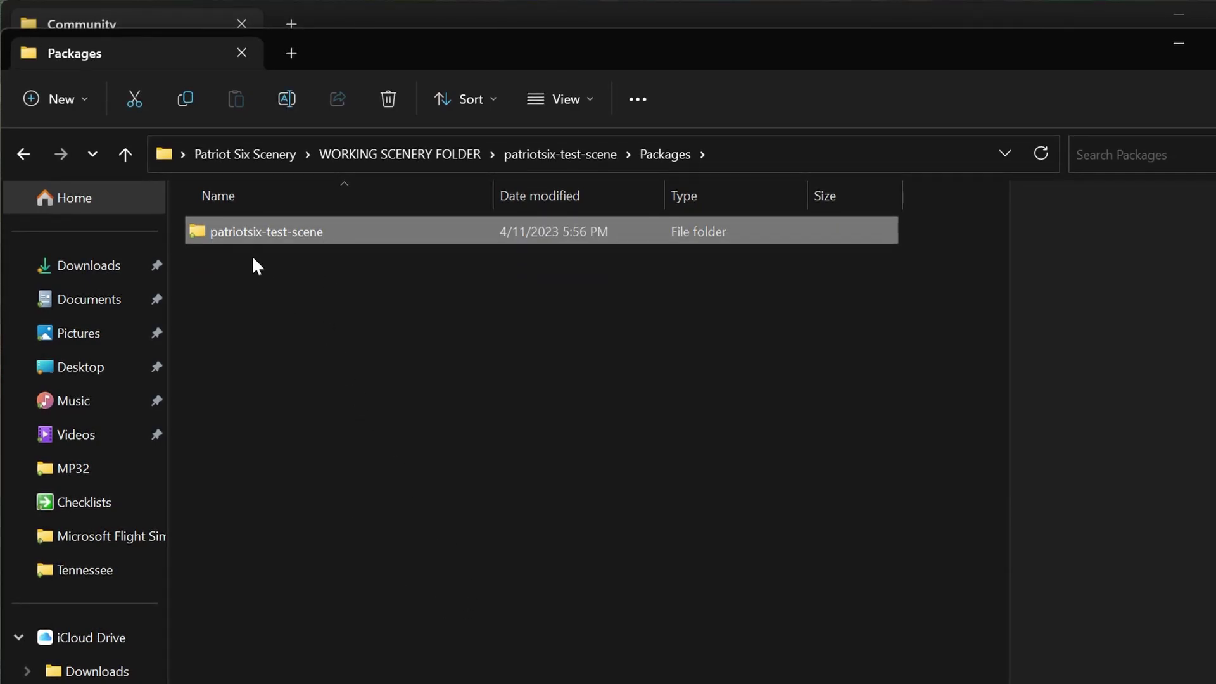
{"action": "left_click", "coordinate": [191, 97]}
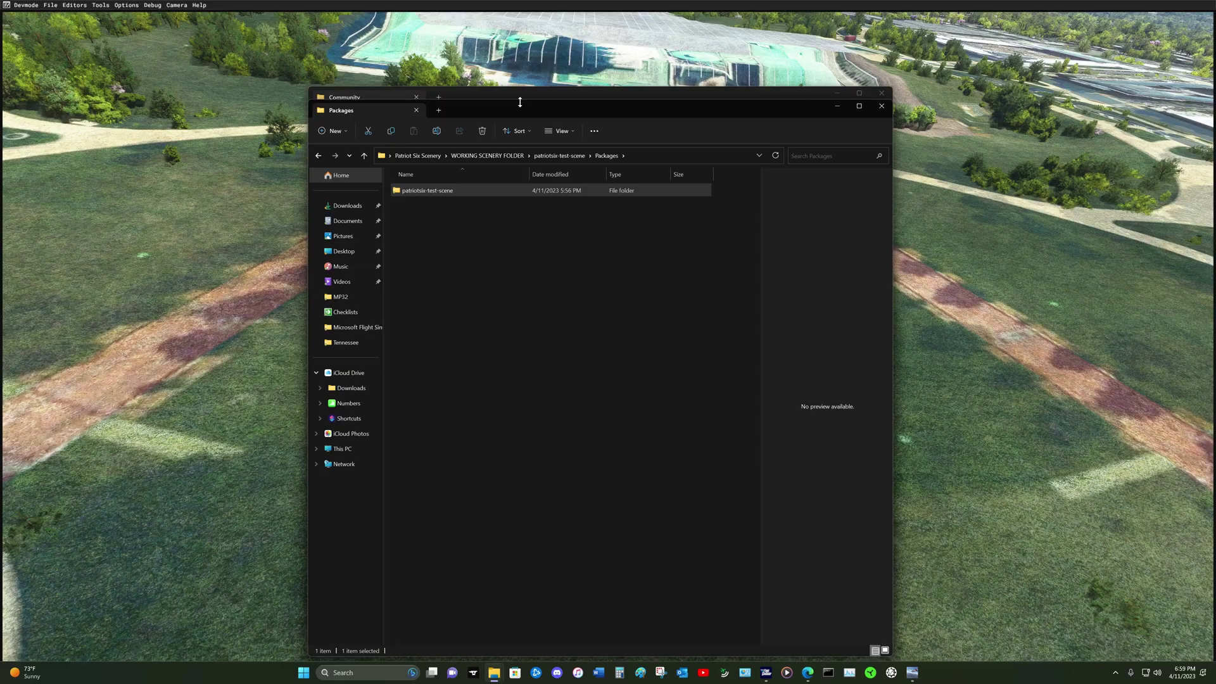
Paste patriotsix-test-scene into the Community folder and close both Explorer windows.
{"action": "left_click", "coordinate": [472, 16]}
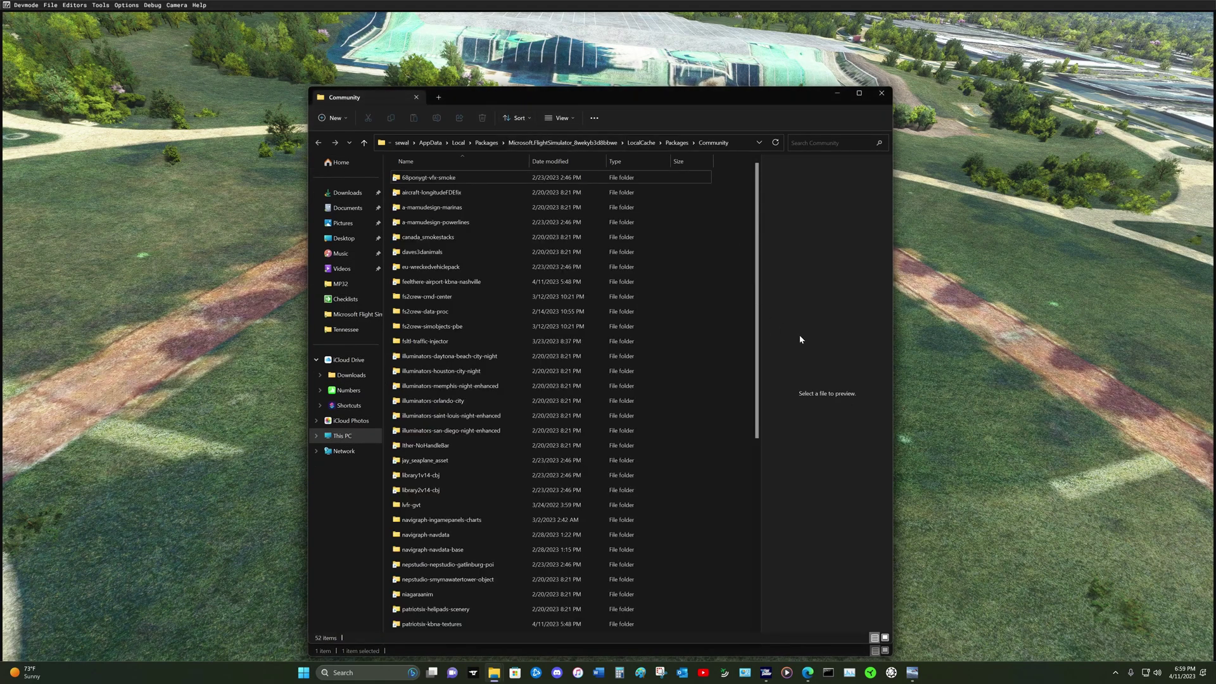
{"action": "right_click", "coordinate": [741, 317]}
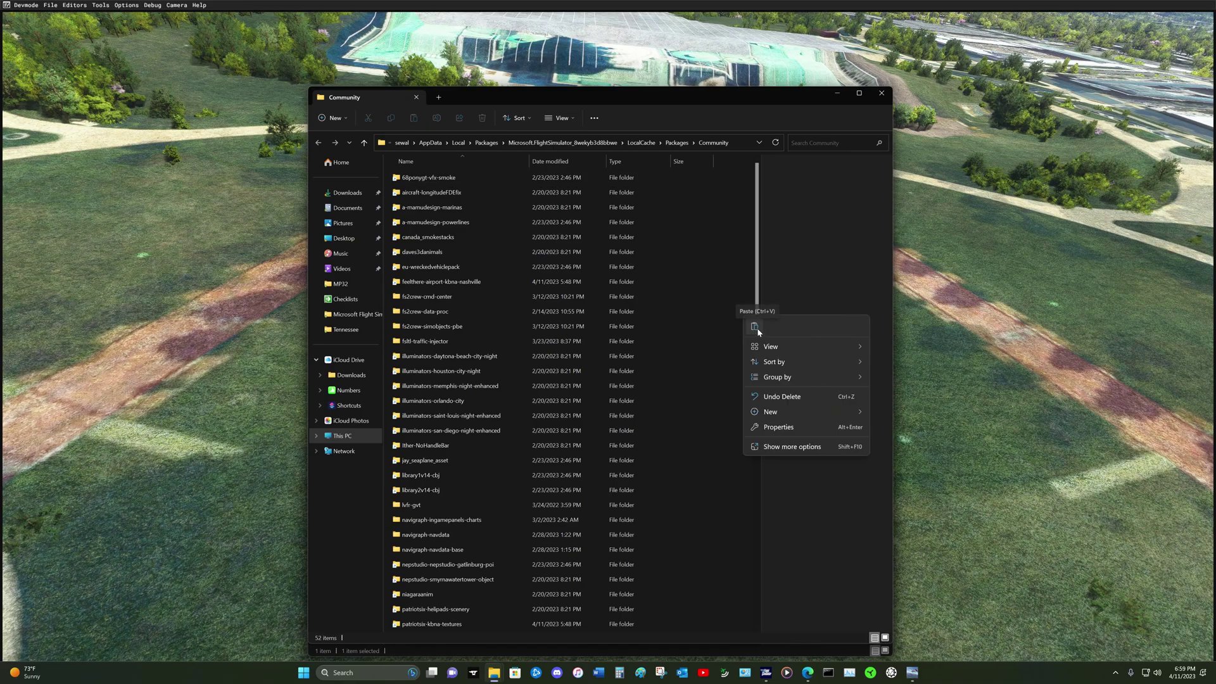
{"action": "left_click", "coordinate": [755, 327]}
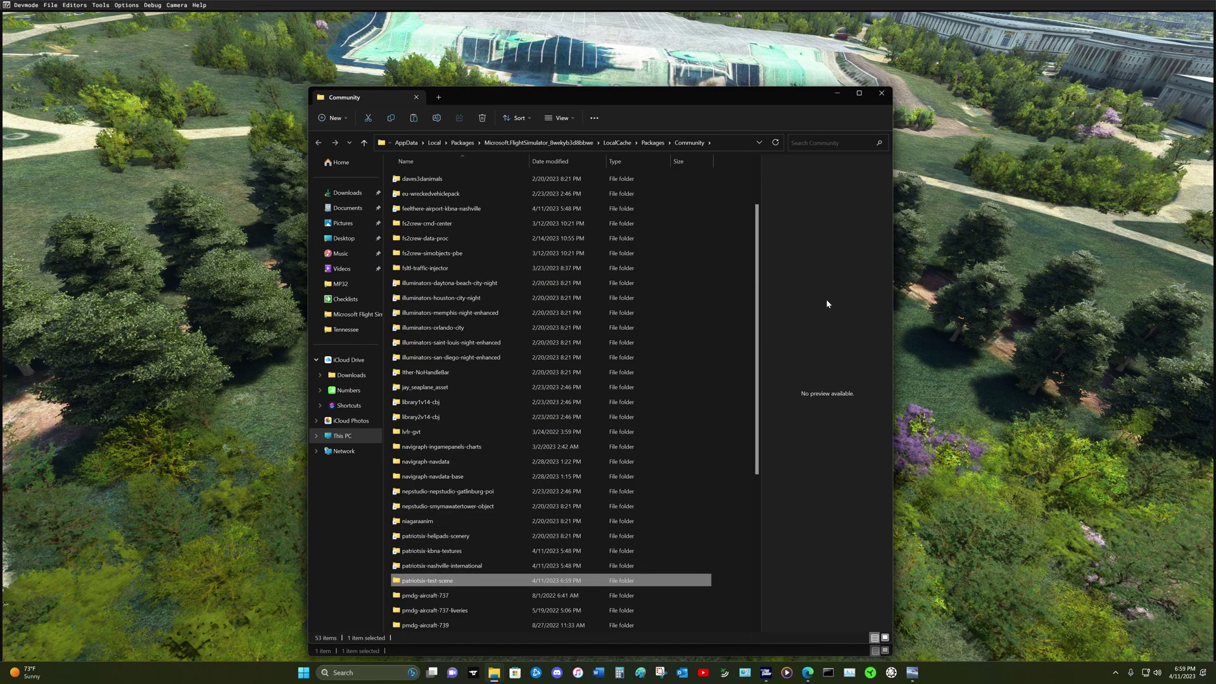
{"action": "left_click", "coordinate": [882, 94]}
{"action": "left_click", "coordinate": [882, 114]}
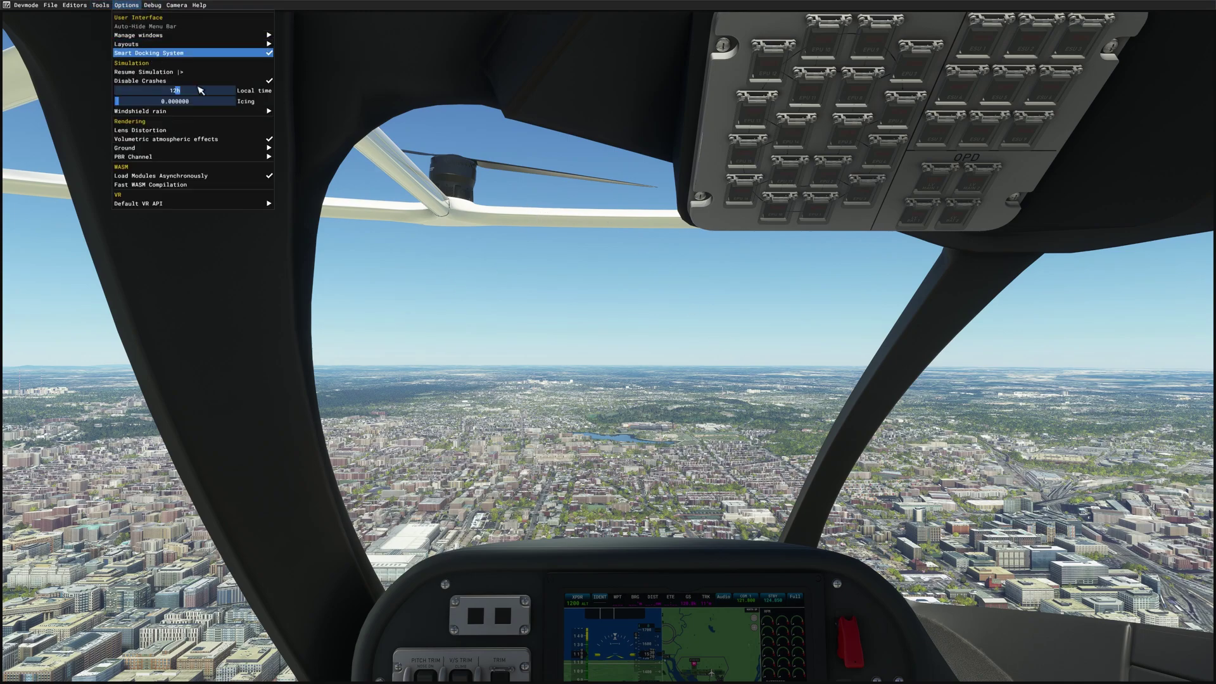
Close the developer options, switch to the drone camera and fly it toward the apron jets.
{"action": "left_click", "coordinate": [359, 179]}
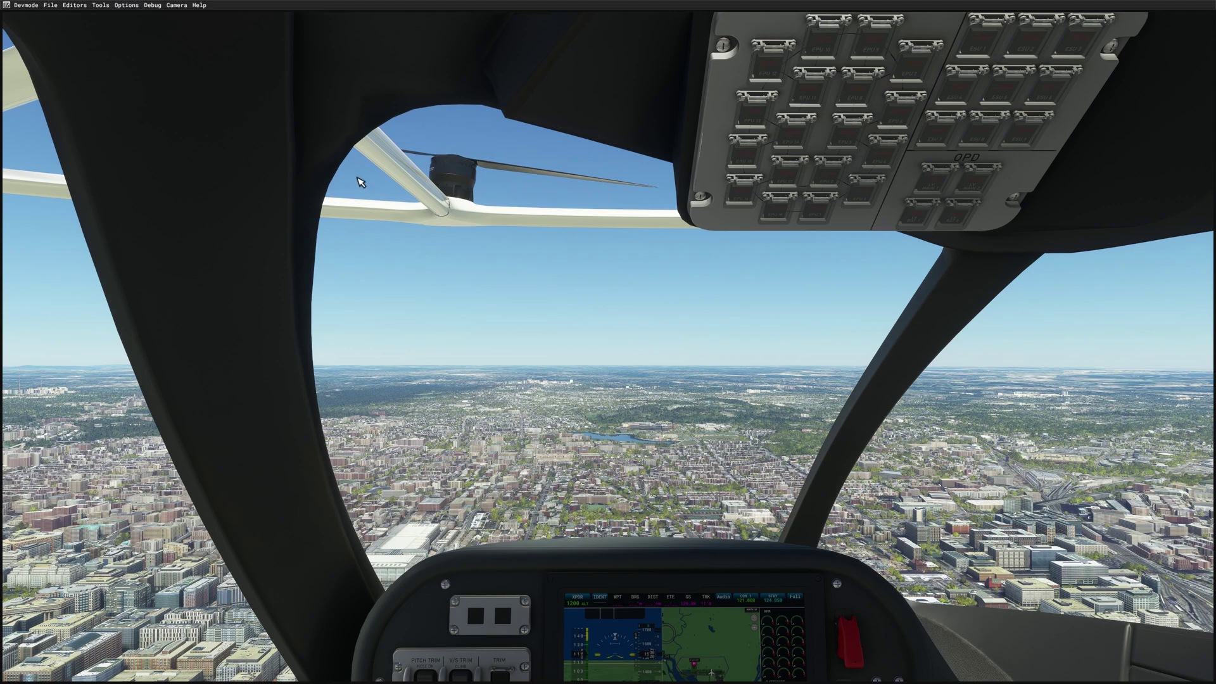
{"action": "left_click", "coordinate": [177, 5]}
{"action": "left_click", "coordinate": [182, 17]}
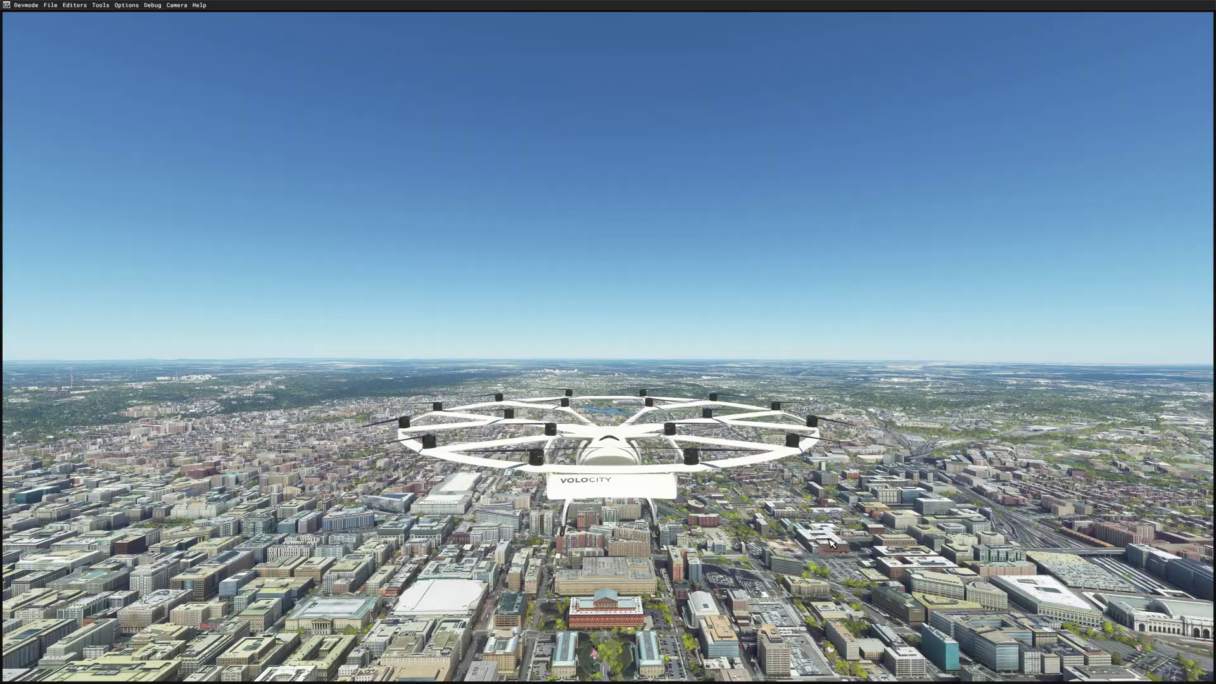
{"action": "key", "text": "Insert"}
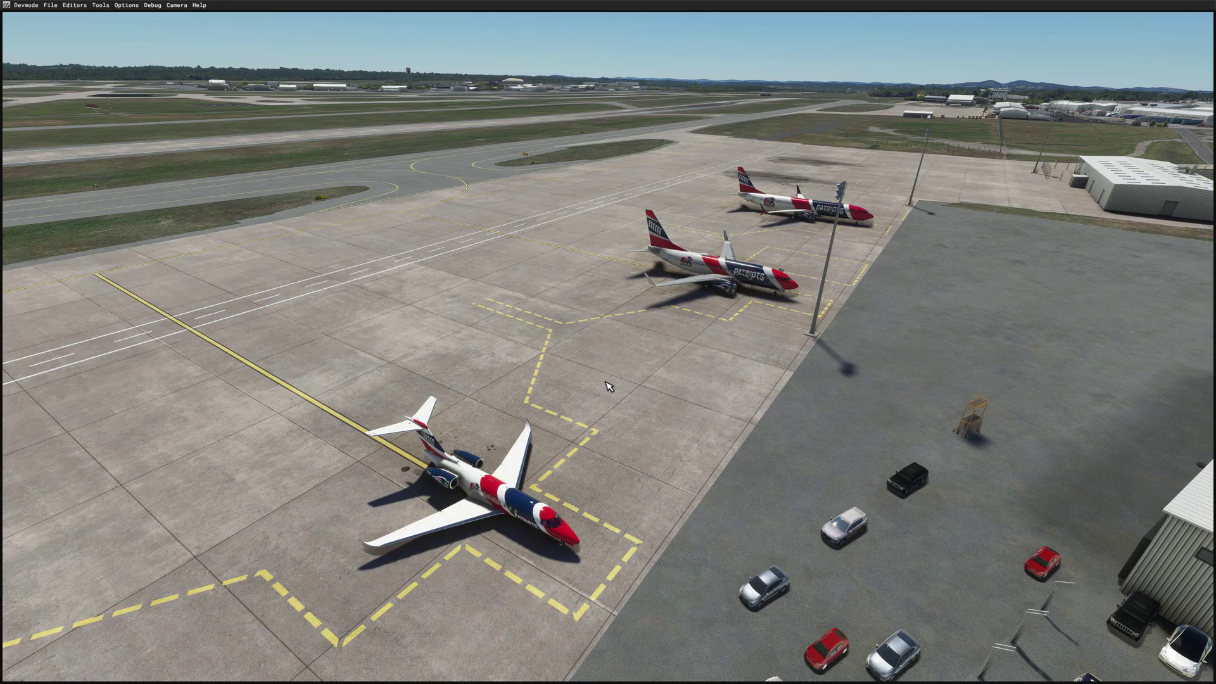
Change Display Mode to Windowed in General Options, apply and save, then resume flying.
{"action": "key", "text": "Escape"}
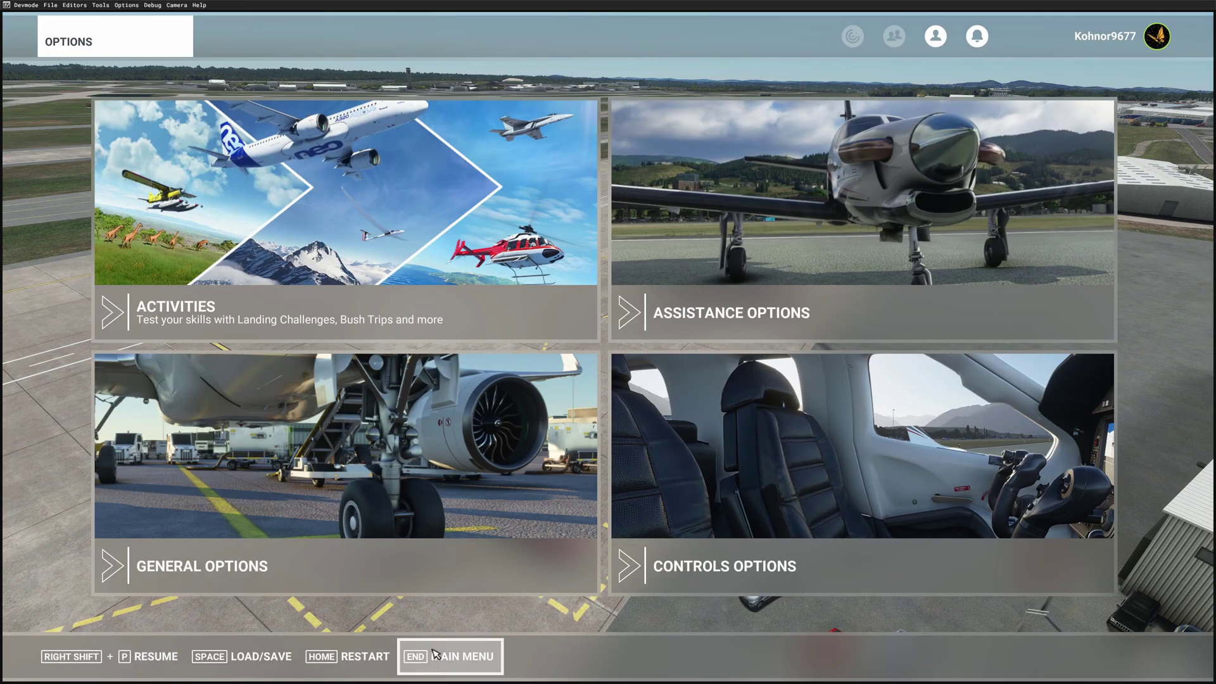
{"action": "left_click", "coordinate": [320, 482]}
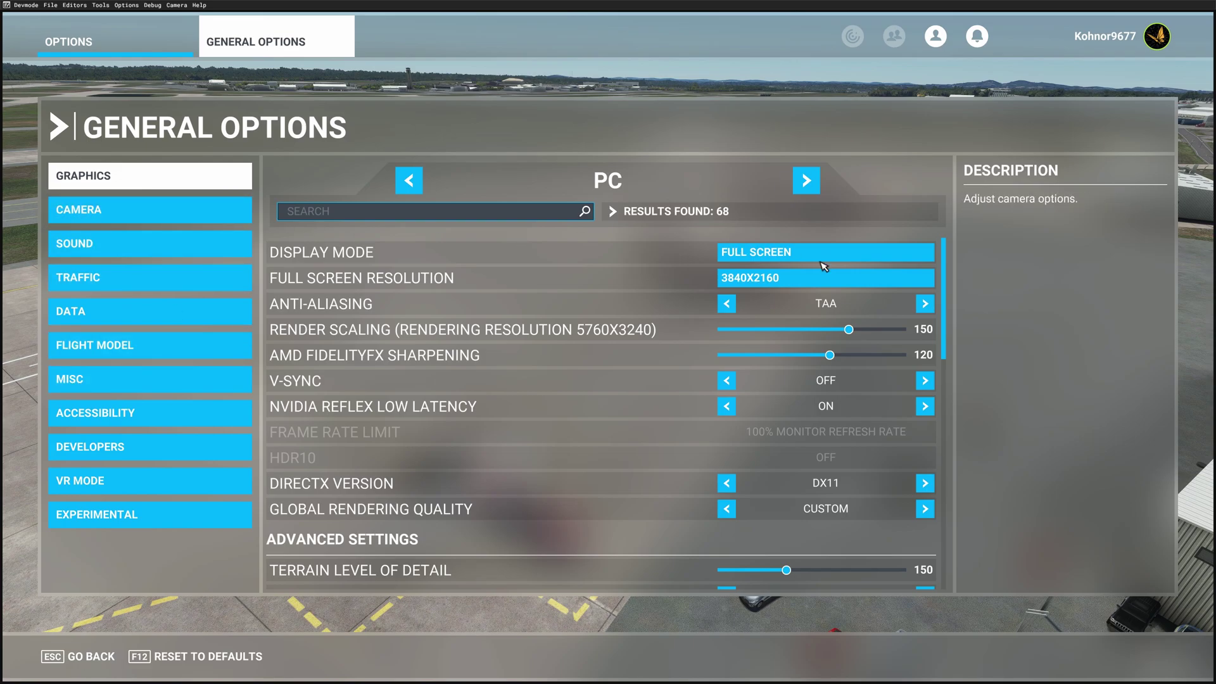
{"action": "left_click", "coordinate": [902, 253]}
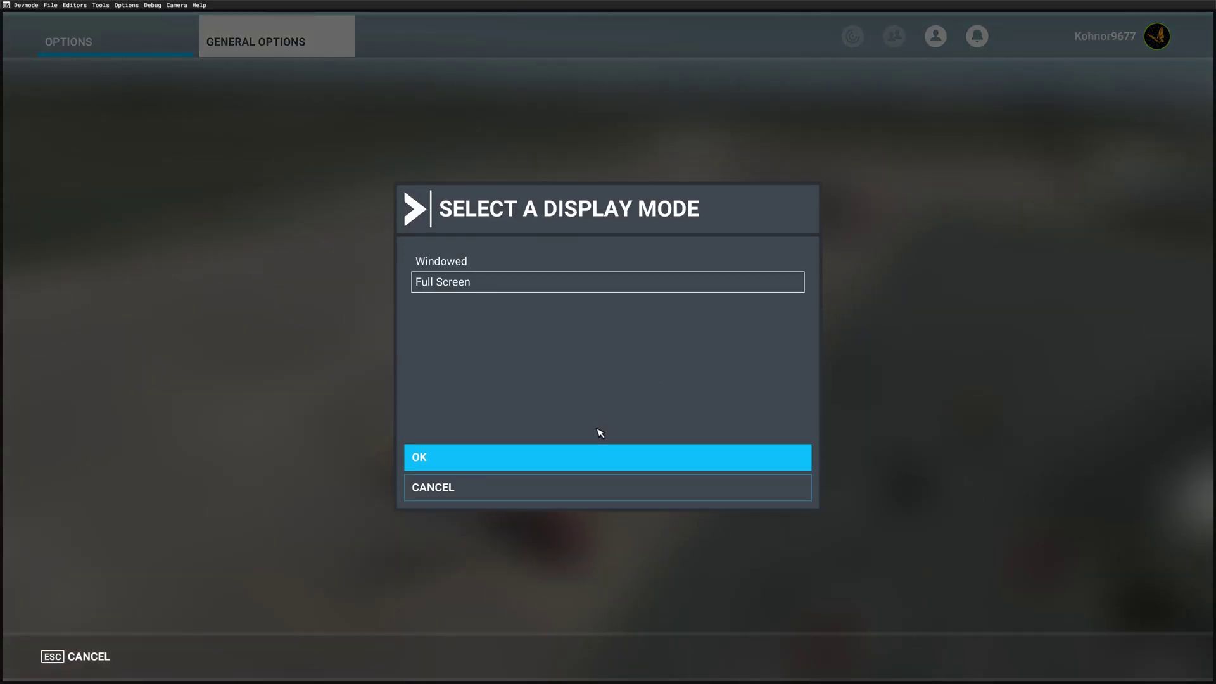
{"action": "left_click", "coordinate": [463, 264]}
{"action": "left_click", "coordinate": [480, 466]}
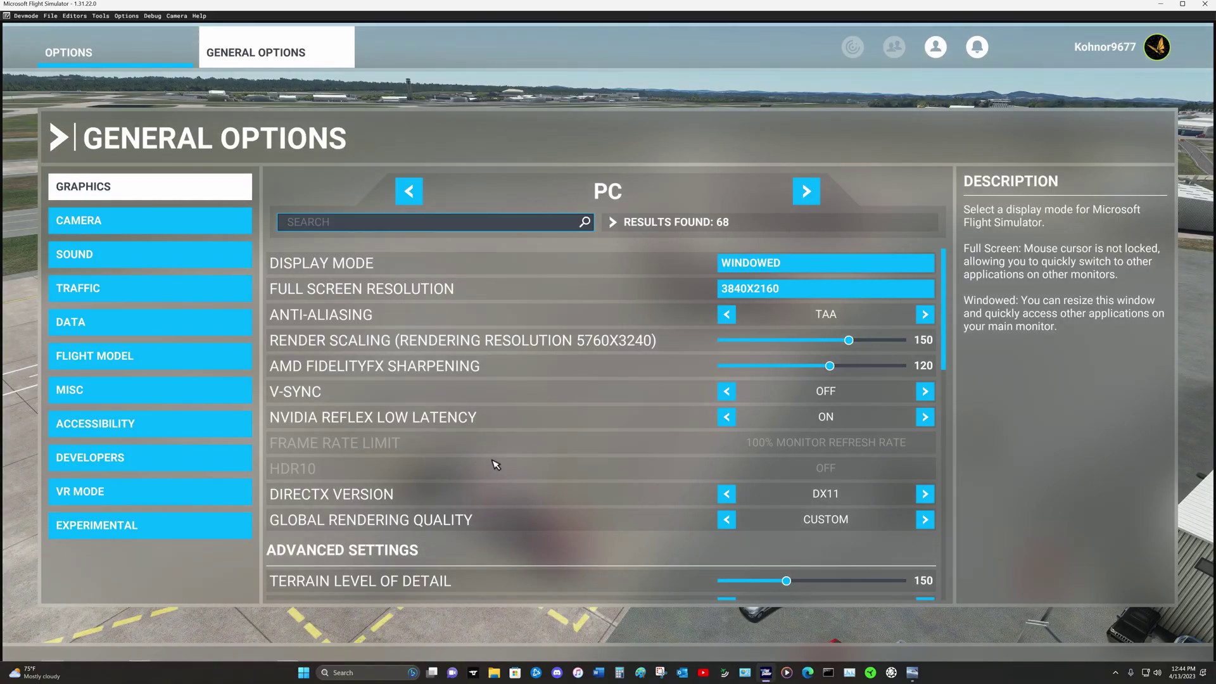
{"action": "key", "text": "Escape"}
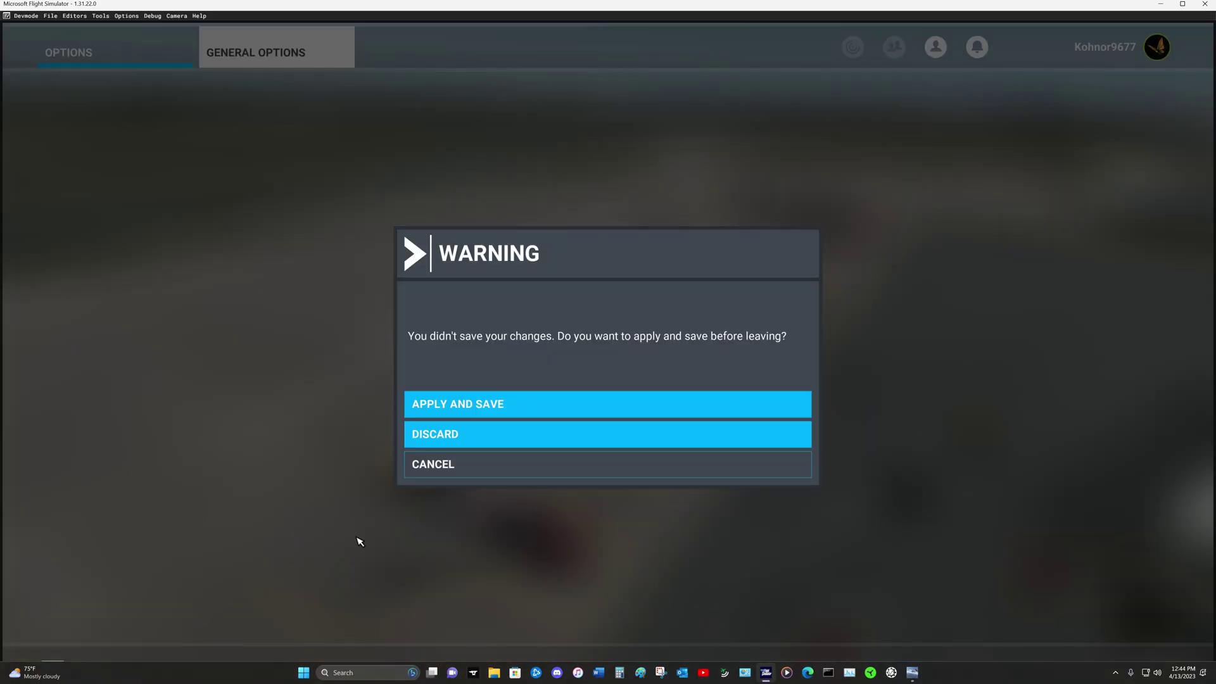
{"action": "left_click", "coordinate": [494, 408]}
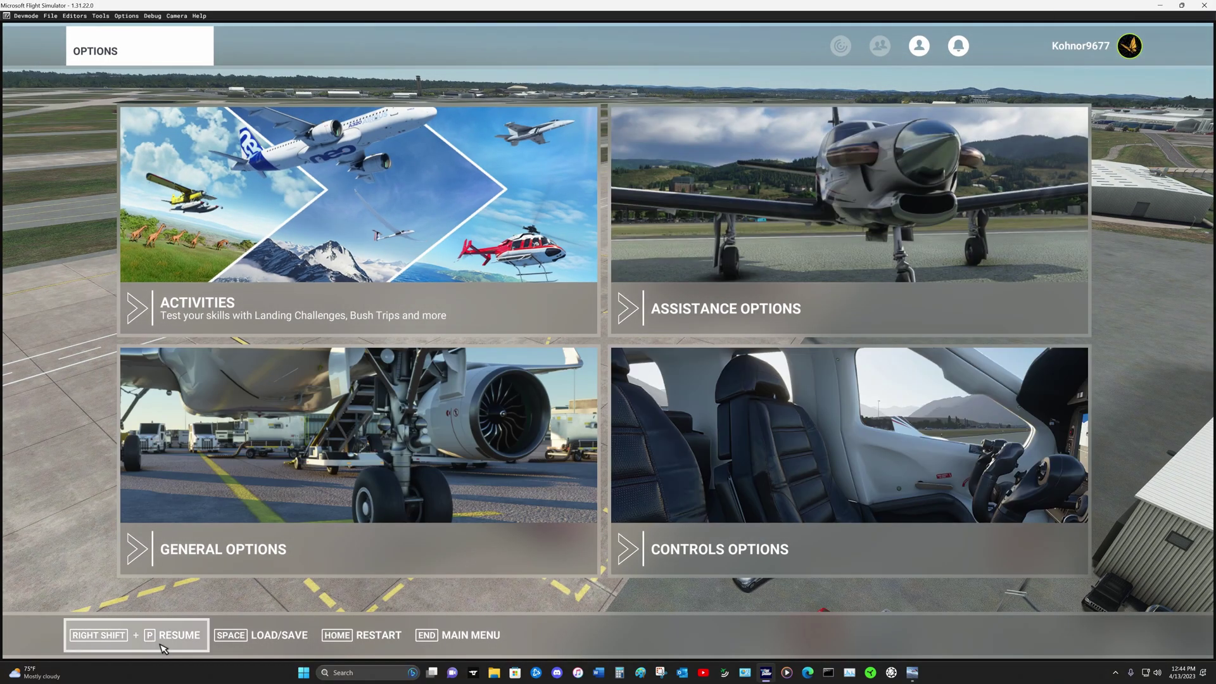
{"action": "left_click", "coordinate": [164, 646]}
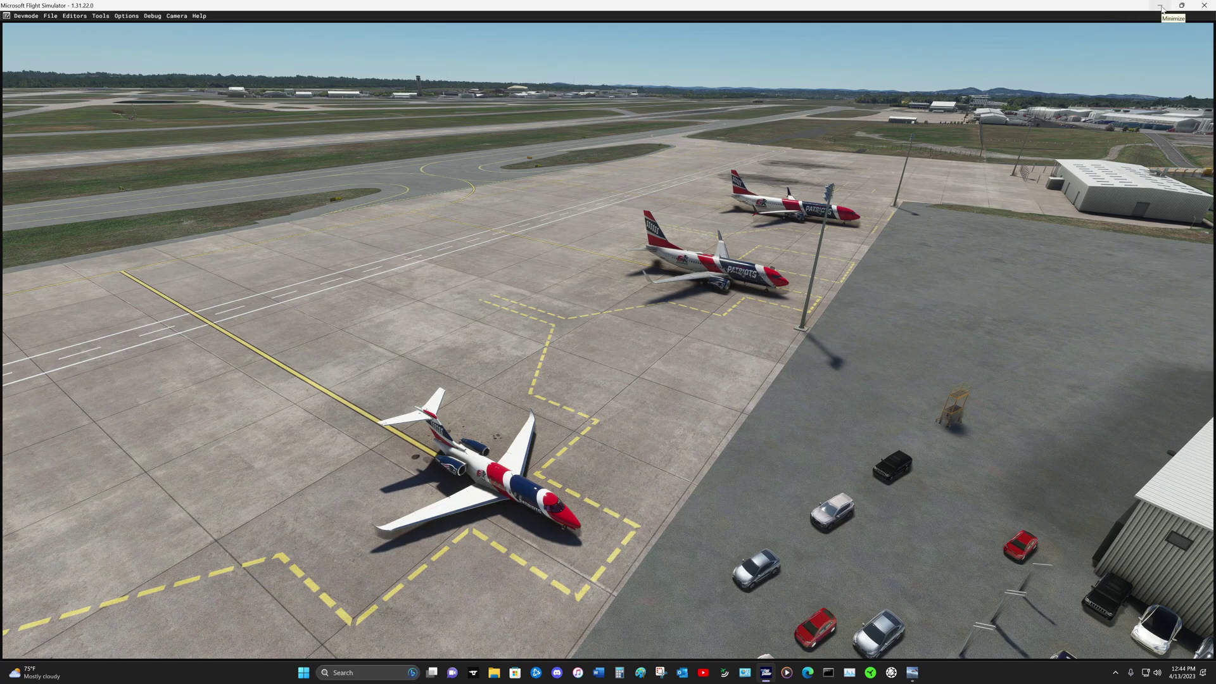
Minimize the sim, make a desktop folder named 'patriotsix friends', then restore Flight Simulator.
{"action": "left_click", "coordinate": [1161, 7]}
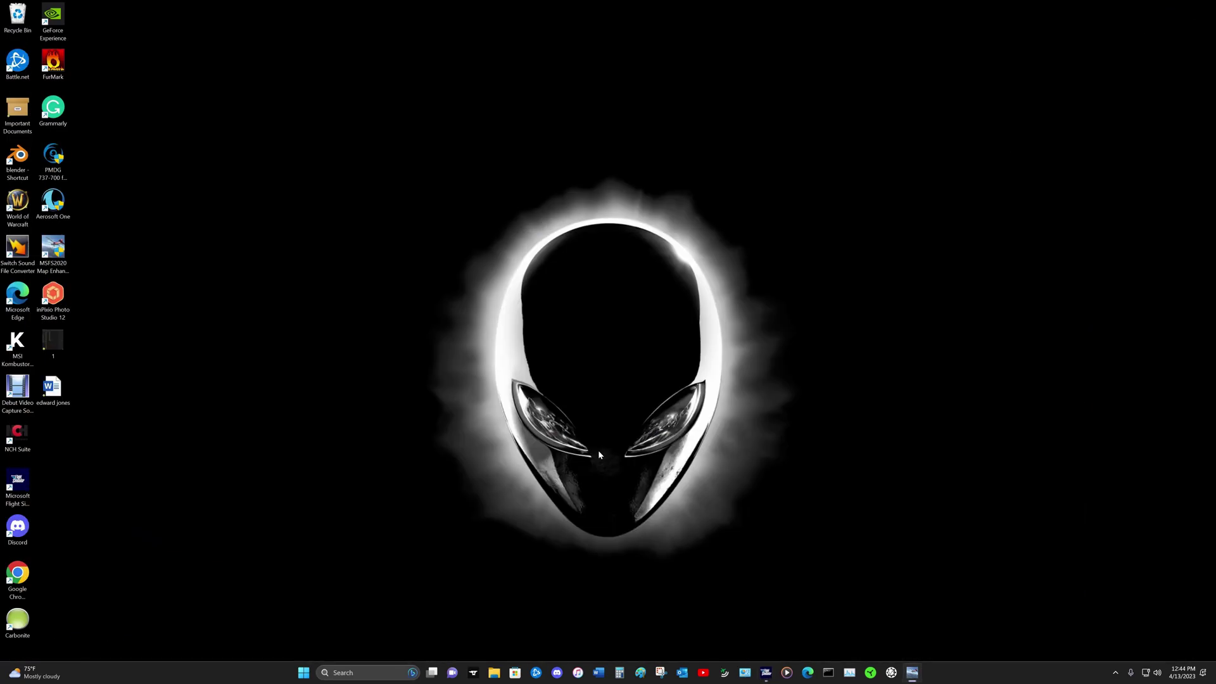
{"action": "right_click", "coordinate": [564, 369]}
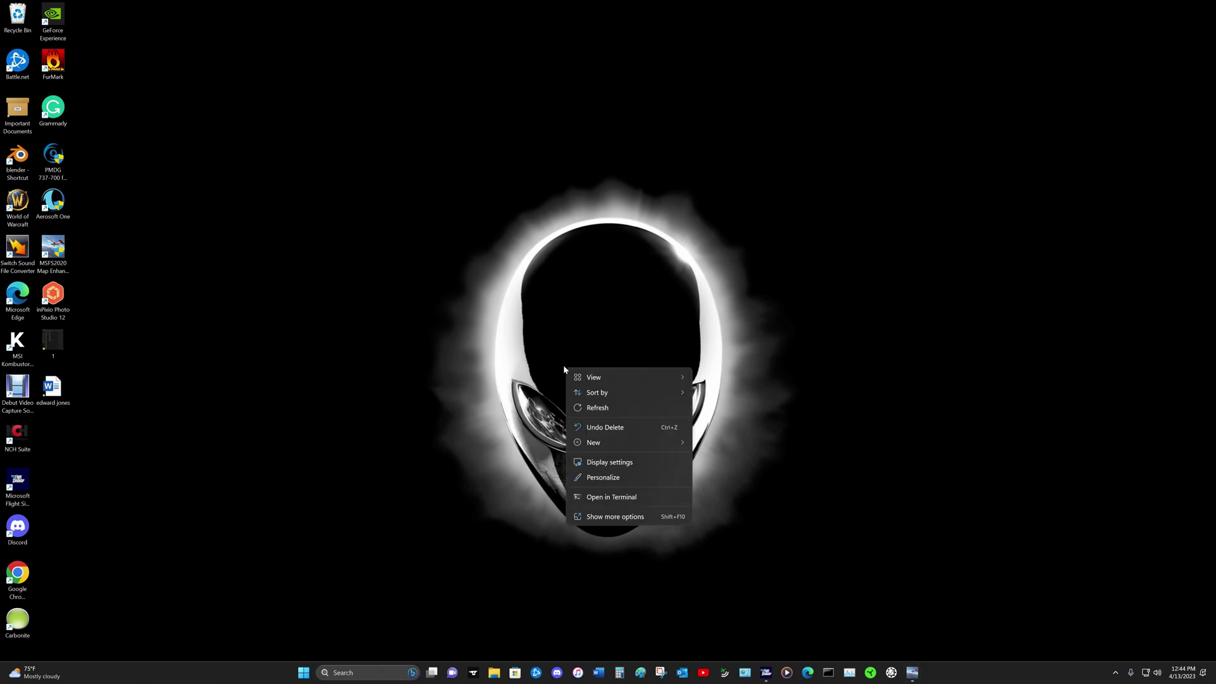
{"action": "mouse_move", "coordinate": [614, 443]}
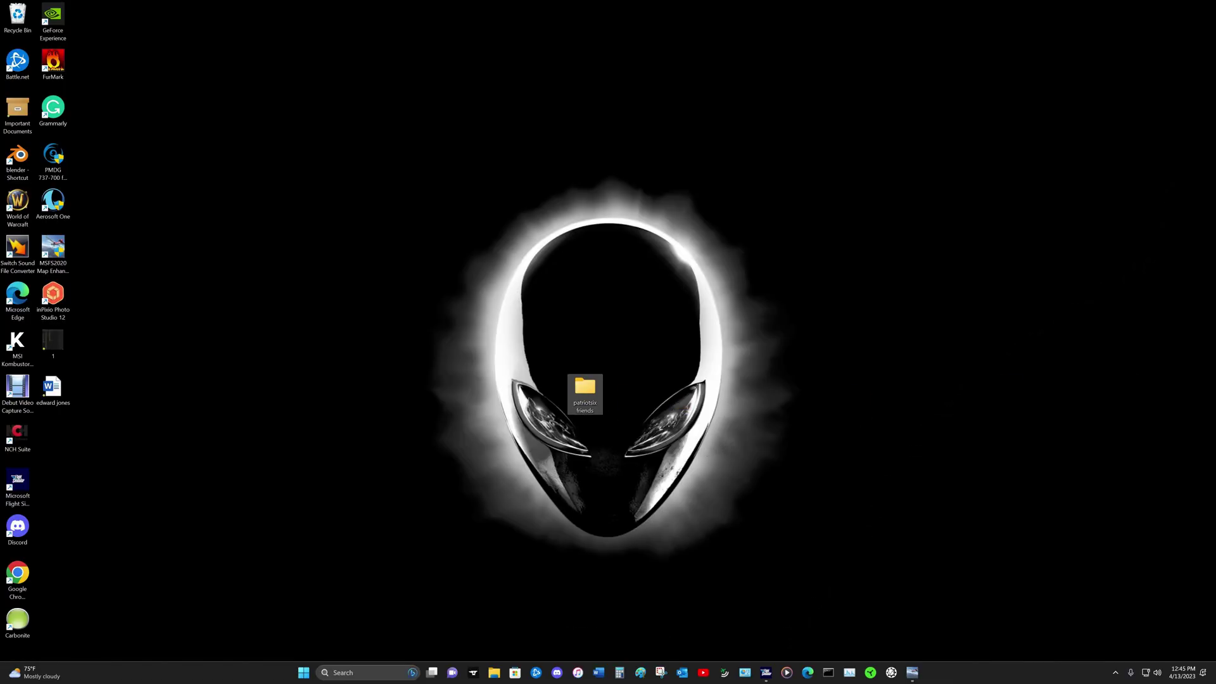
{"action": "key", "text": "Delete"}
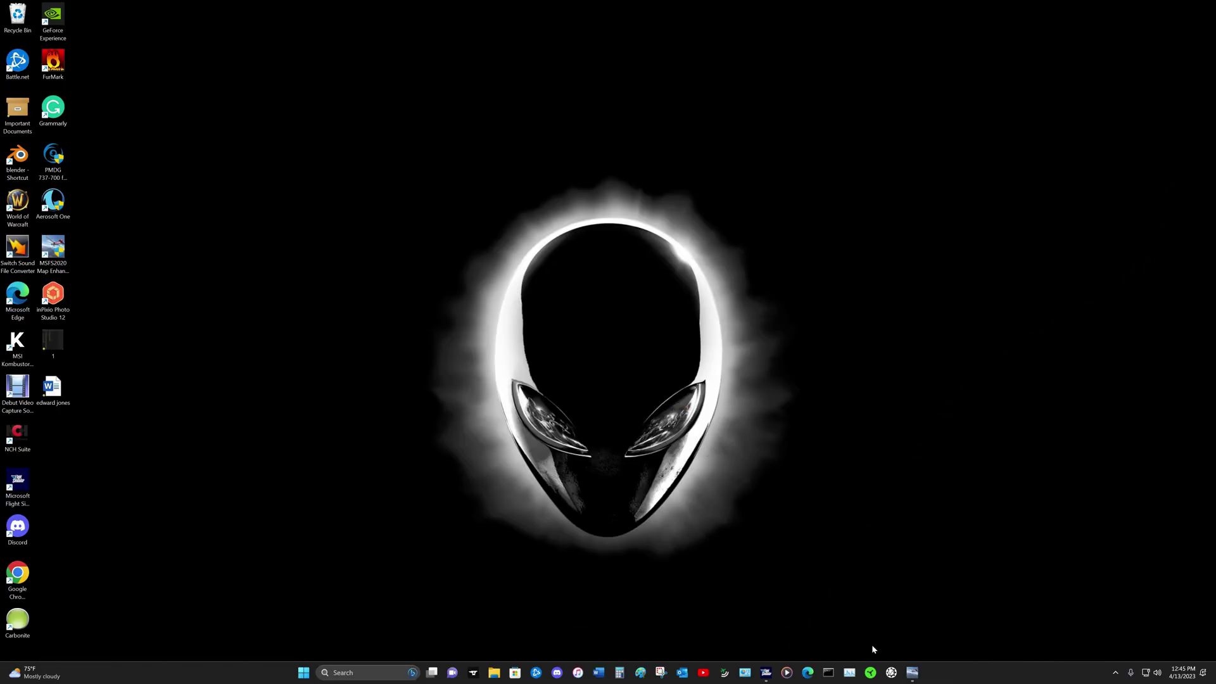
{"action": "left_click", "coordinate": [765, 672]}
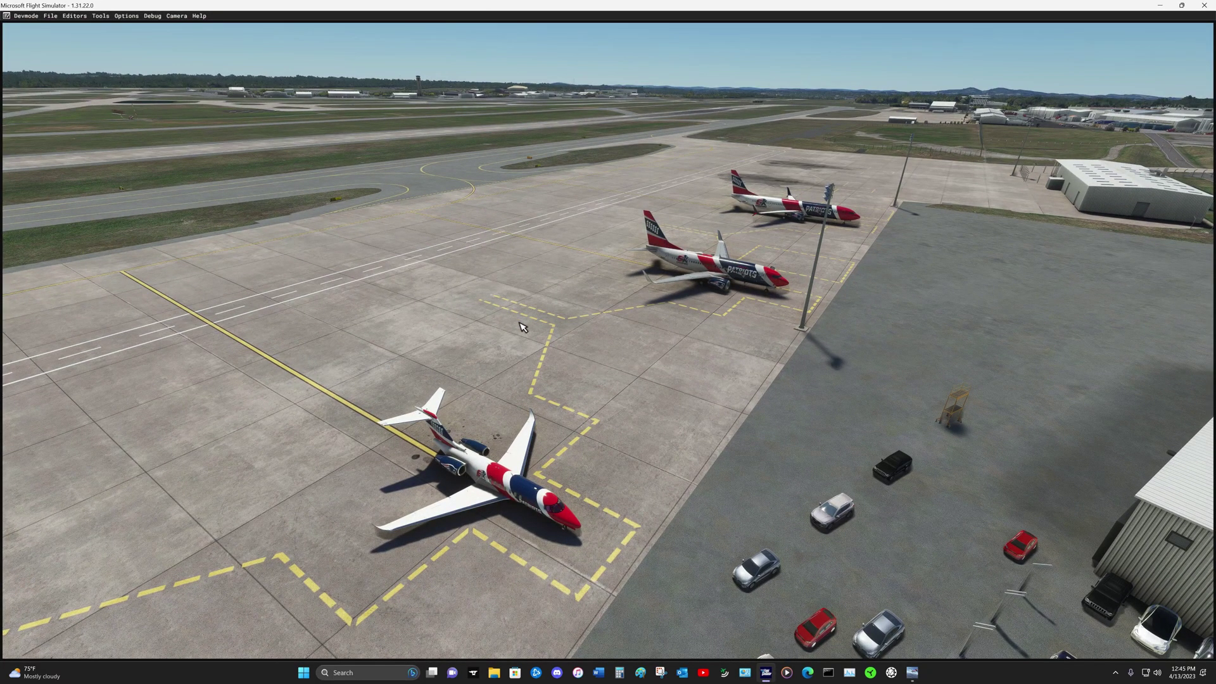
Place the patriotsix friends and backup windows side by side and open 1 Global Scenery.
{"action": "key", "text": "alt+Tab"}
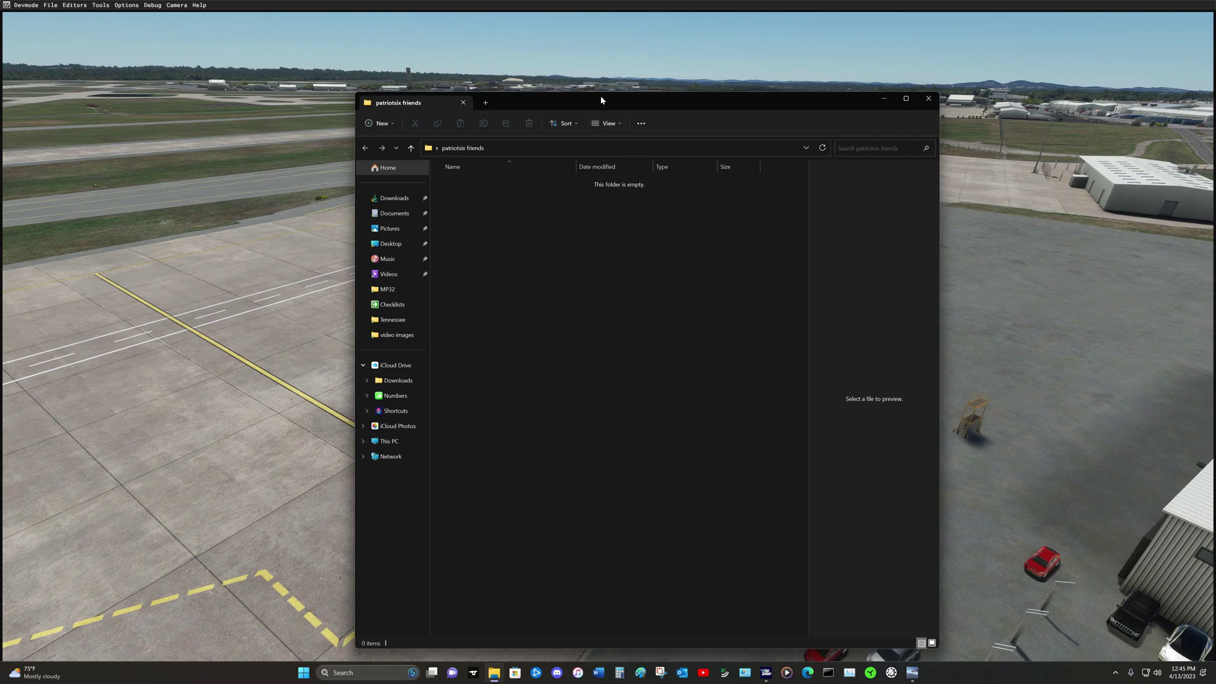
{"action": "left_click_drag", "start_coordinate": [597, 101], "coordinate": [568, 94]}
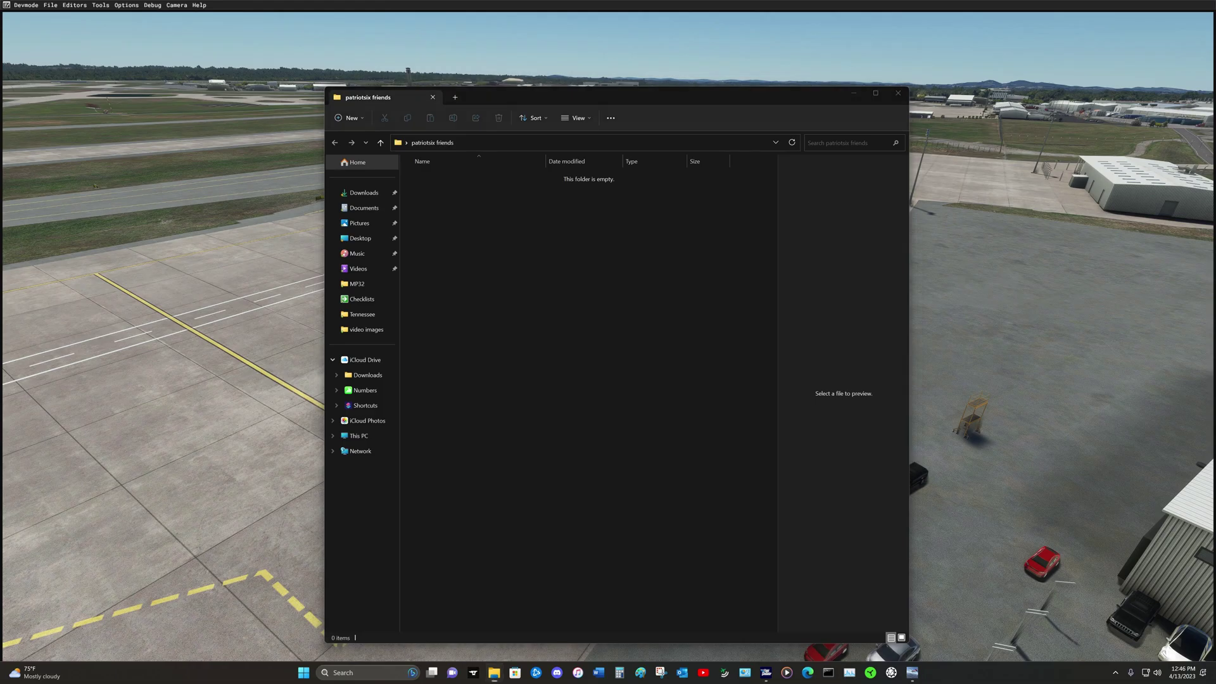
{"action": "key", "text": "alt+Tab"}
{"action": "left_click_drag", "start_coordinate": [686, 100], "coordinate": [691, 102]}
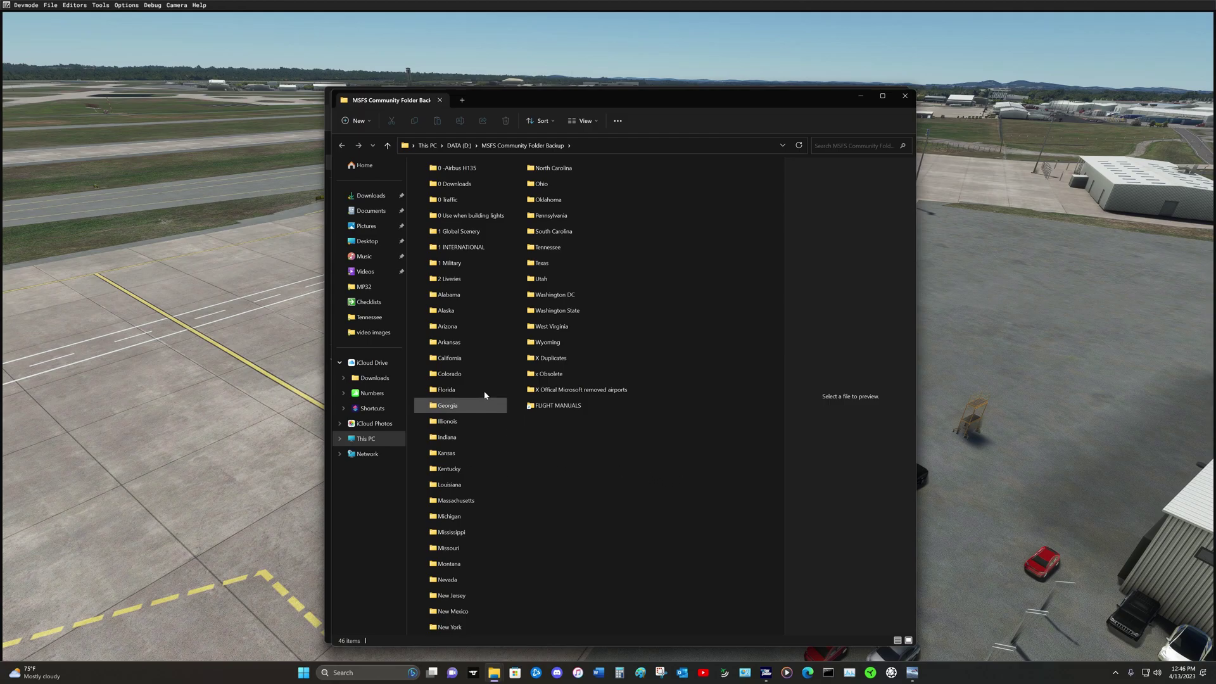
{"action": "double_click", "coordinate": [496, 233]}
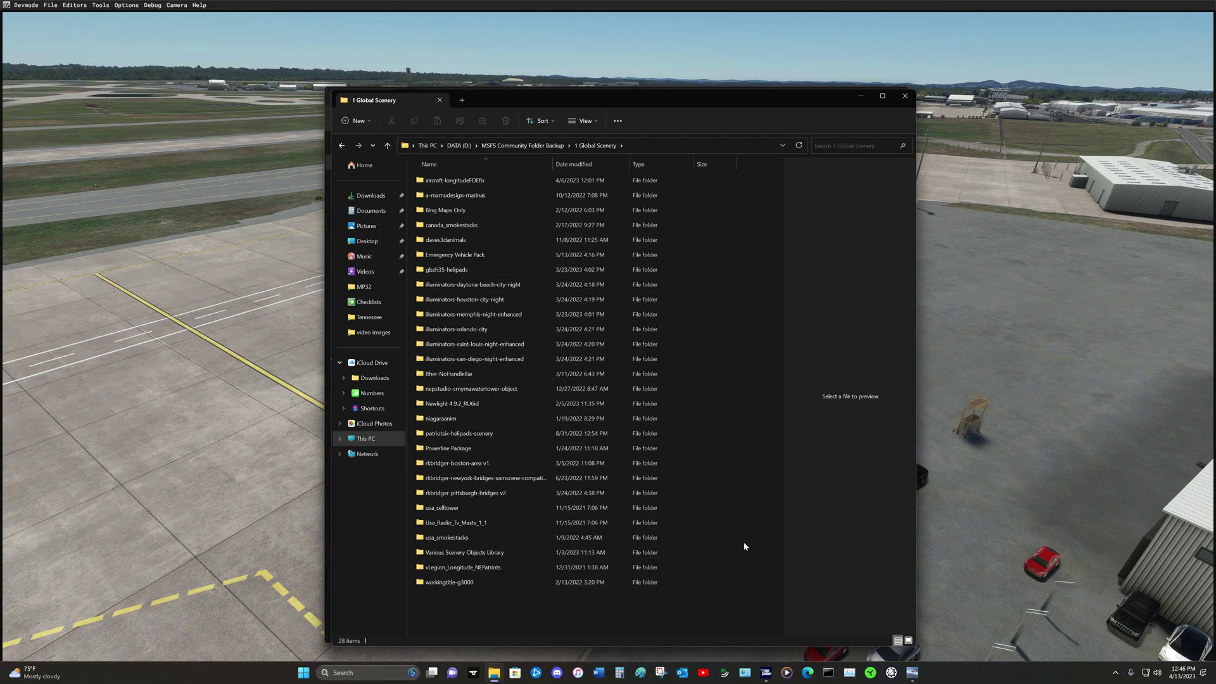
Copy the vLegion_Longitude_NEPatriots folder into the patriotsix friends window.
{"action": "left_click_drag", "start_coordinate": [615, 105], "coordinate": [704, 107]}
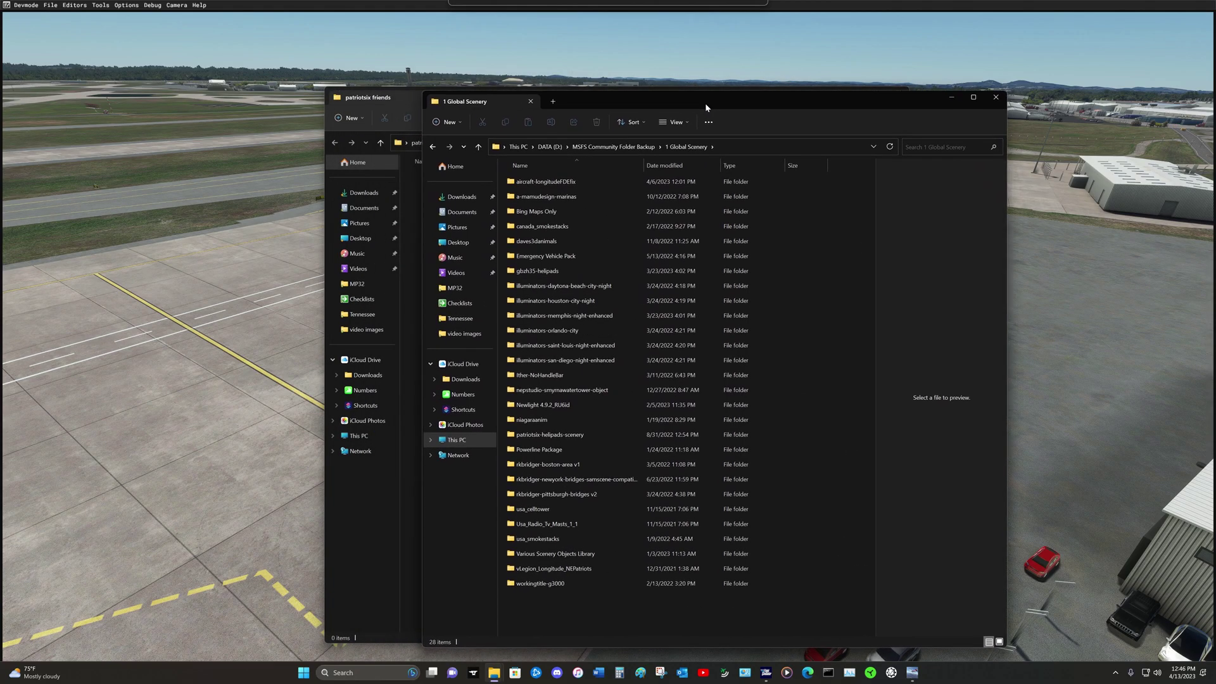
{"action": "left_click", "coordinate": [606, 573]}
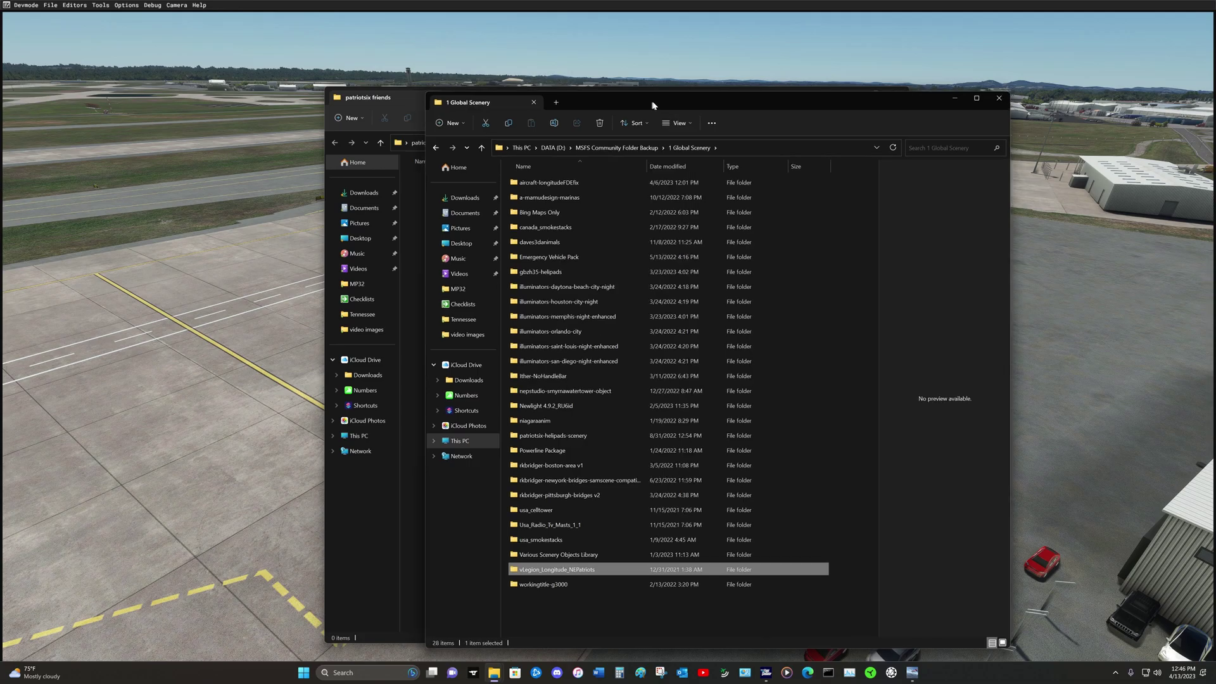
{"action": "left_click_drag", "start_coordinate": [671, 103], "coordinate": [715, 108]}
{"action": "left_click_drag", "start_coordinate": [649, 573], "coordinate": [438, 582]}
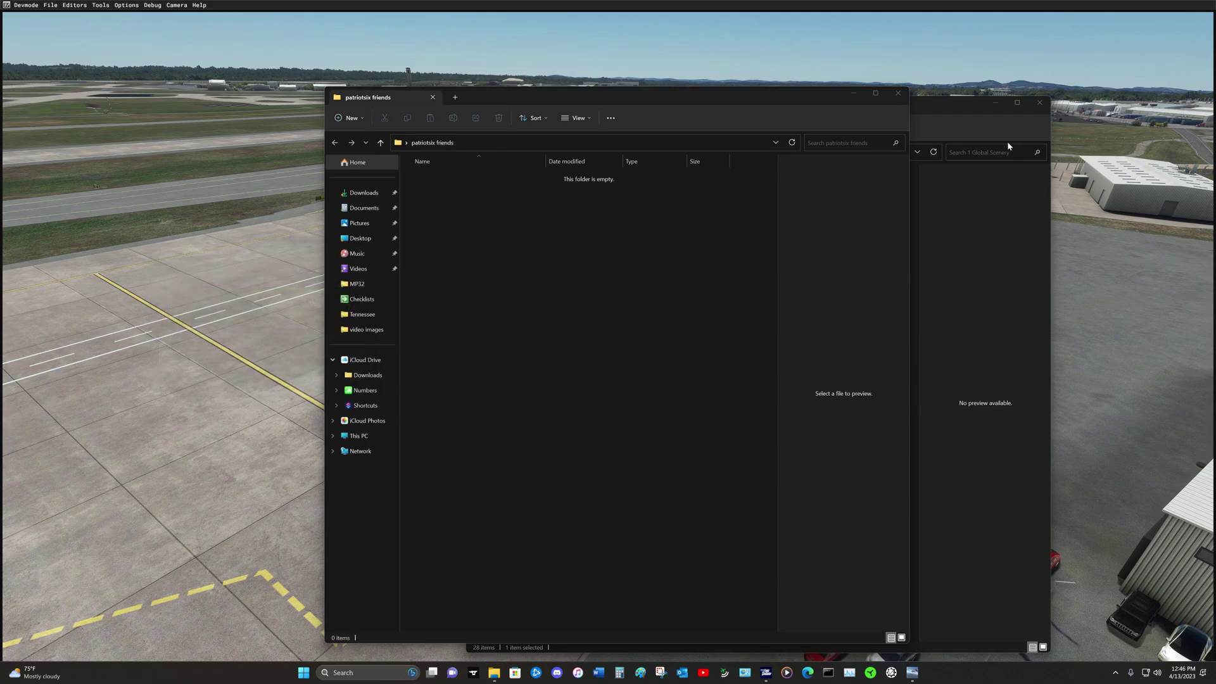
{"action": "left_click", "coordinate": [931, 108]}
Close the scenery window, create a 'liveries' folder and move vLegion_Longitude_NEPatriots into it.
{"action": "left_click", "coordinate": [1040, 103]}
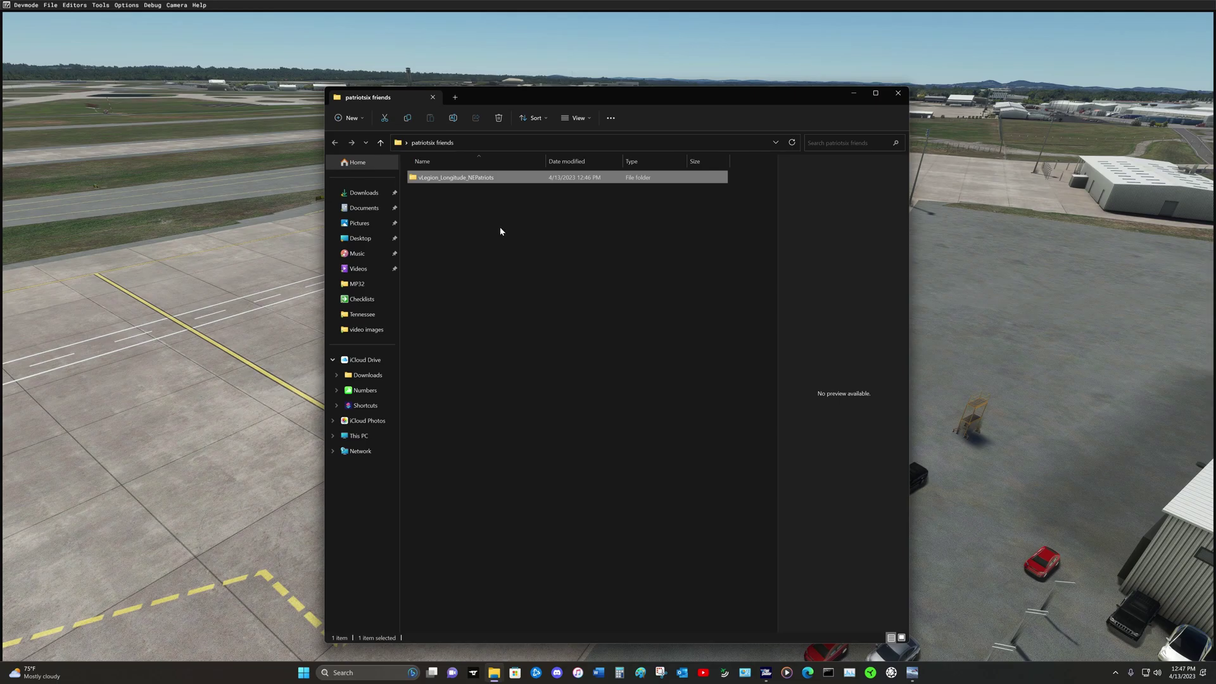
{"action": "left_click", "coordinate": [461, 211]}
{"action": "right_click", "coordinate": [486, 273]}
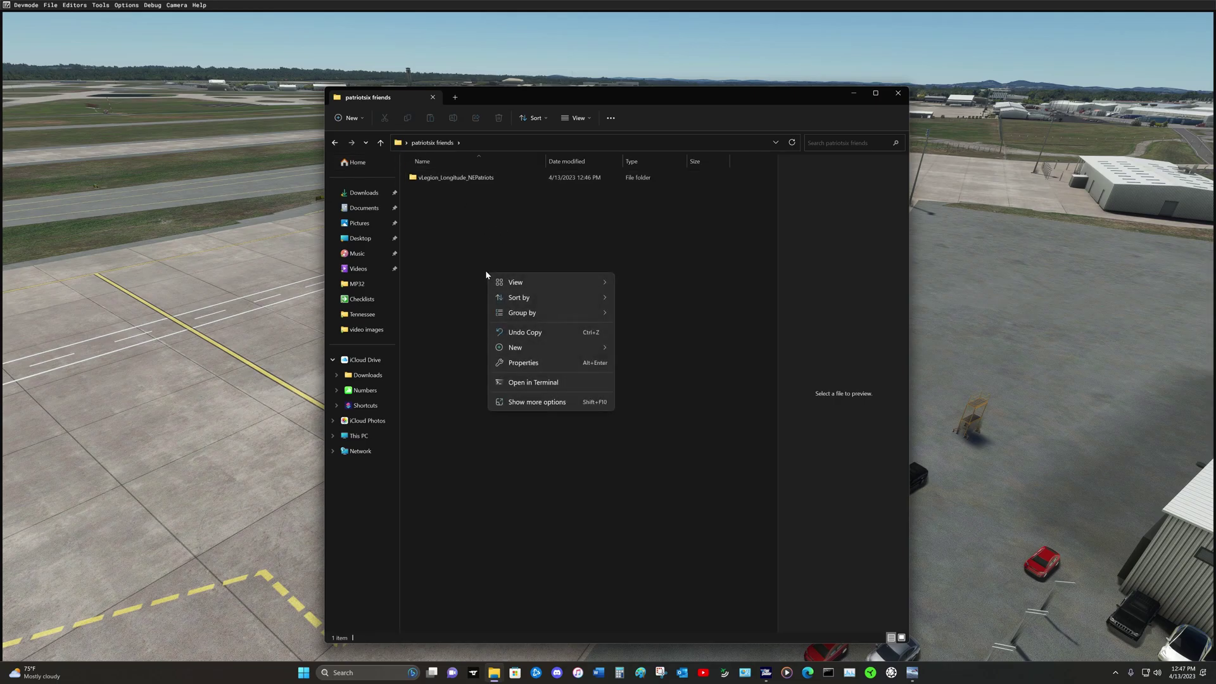
{"action": "mouse_move", "coordinate": [537, 344]}
{"action": "left_click", "coordinate": [653, 347]}
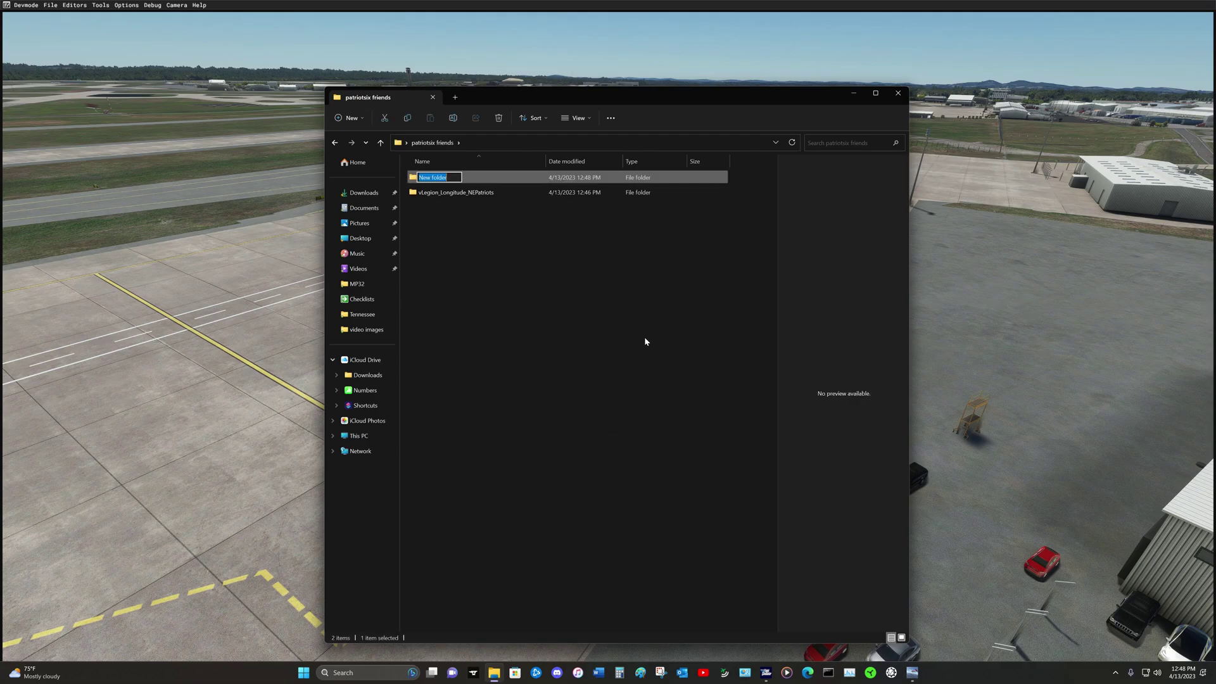
{"action": "key", "text": "BackSpace"}
{"action": "type", "text": "liveries"}
{"action": "key", "text": "Return"}
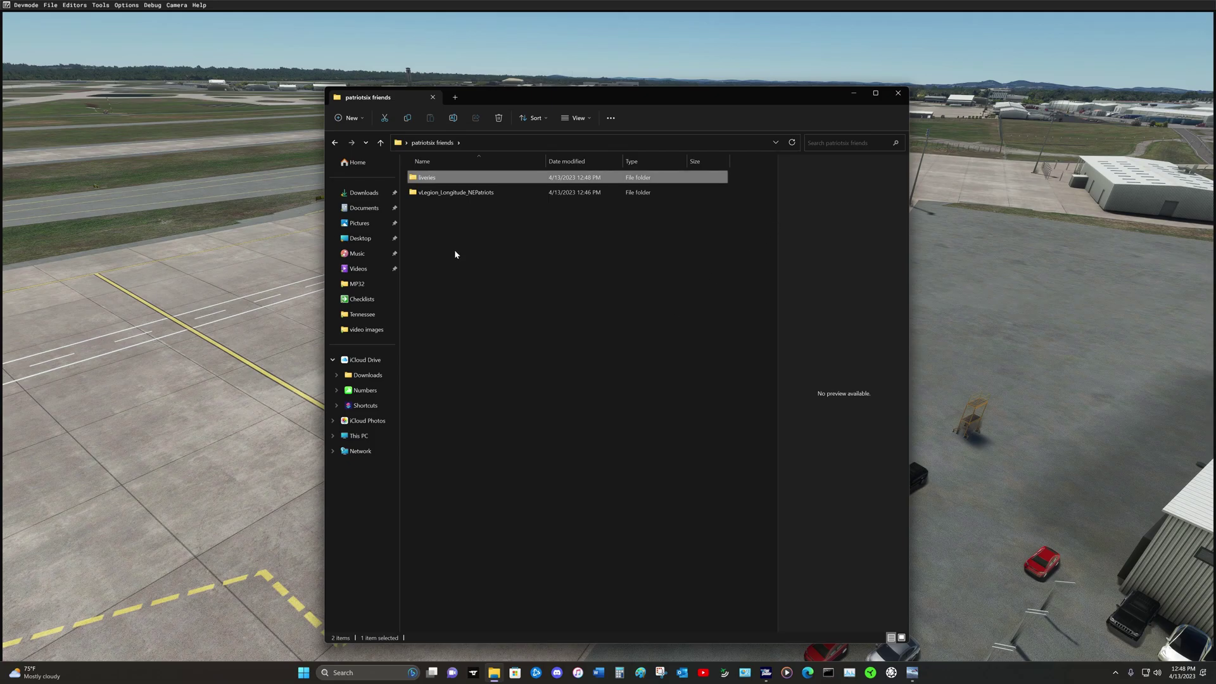
{"action": "left_click_drag", "start_coordinate": [445, 198], "coordinate": [458, 181]}
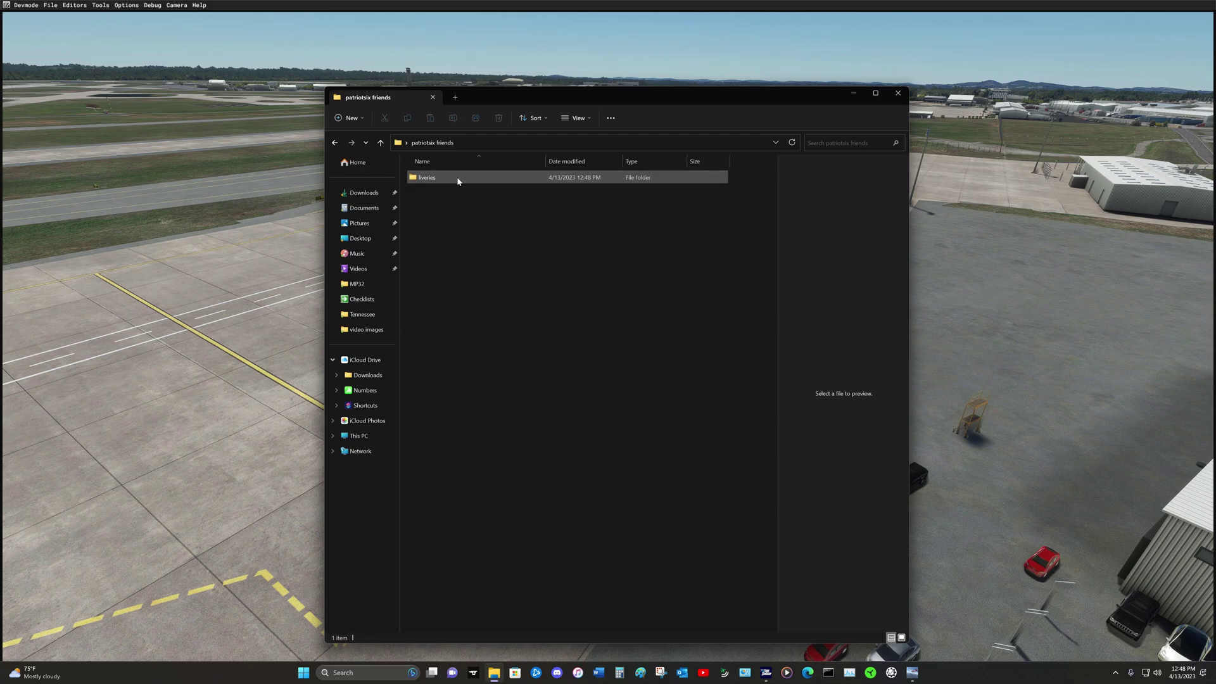
Create a new folder named 'project' in patriotsix friends and open it.
{"action": "right_click", "coordinate": [453, 233]}
{"action": "mouse_move", "coordinate": [501, 307]}
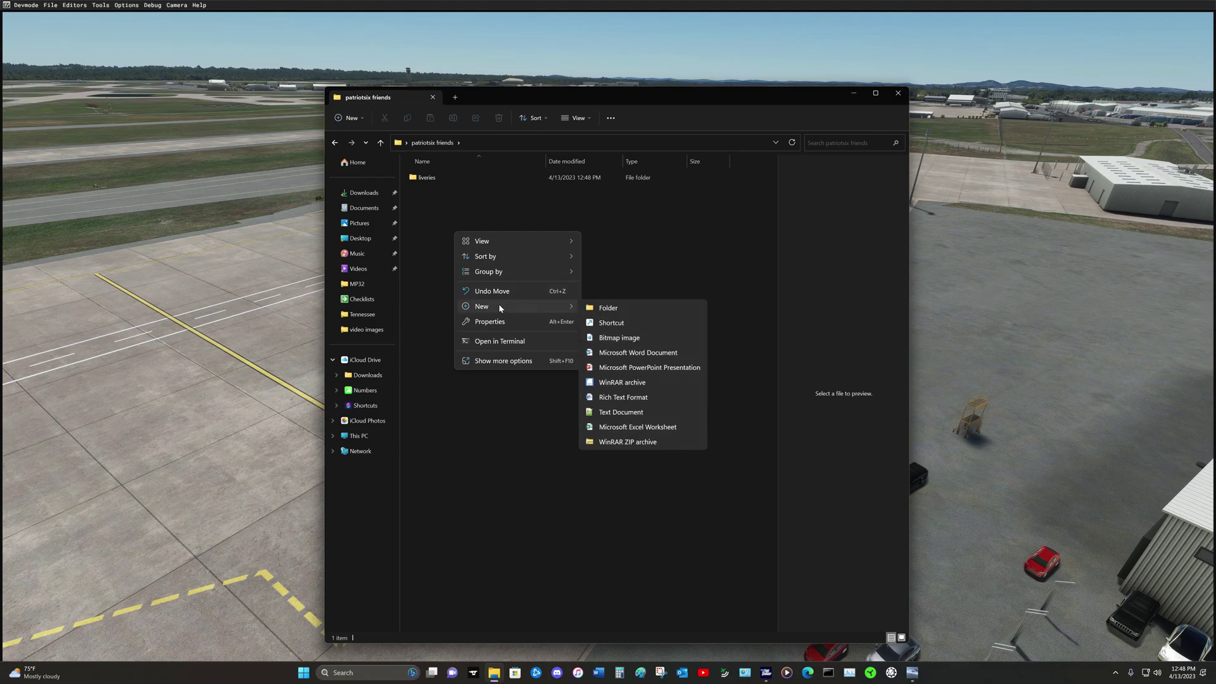
{"action": "left_click", "coordinate": [607, 308]}
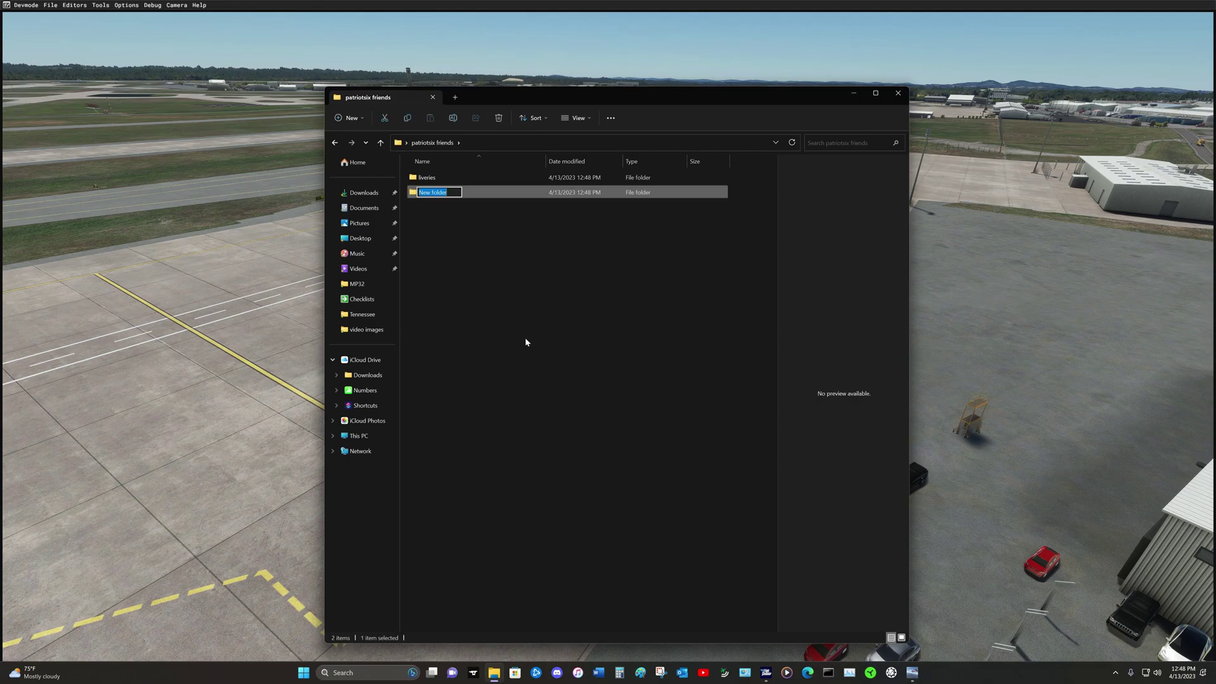
{"action": "type", "text": "project"}
{"action": "key", "text": "Return"}
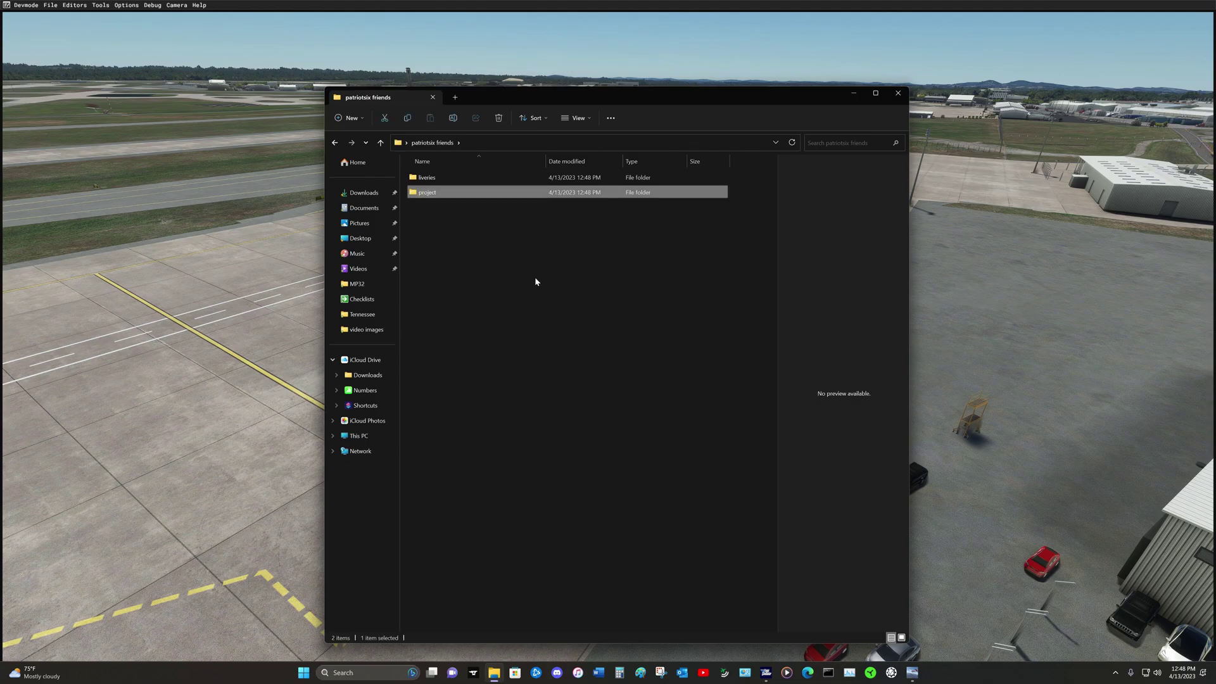
{"action": "double_click", "coordinate": [455, 194]}
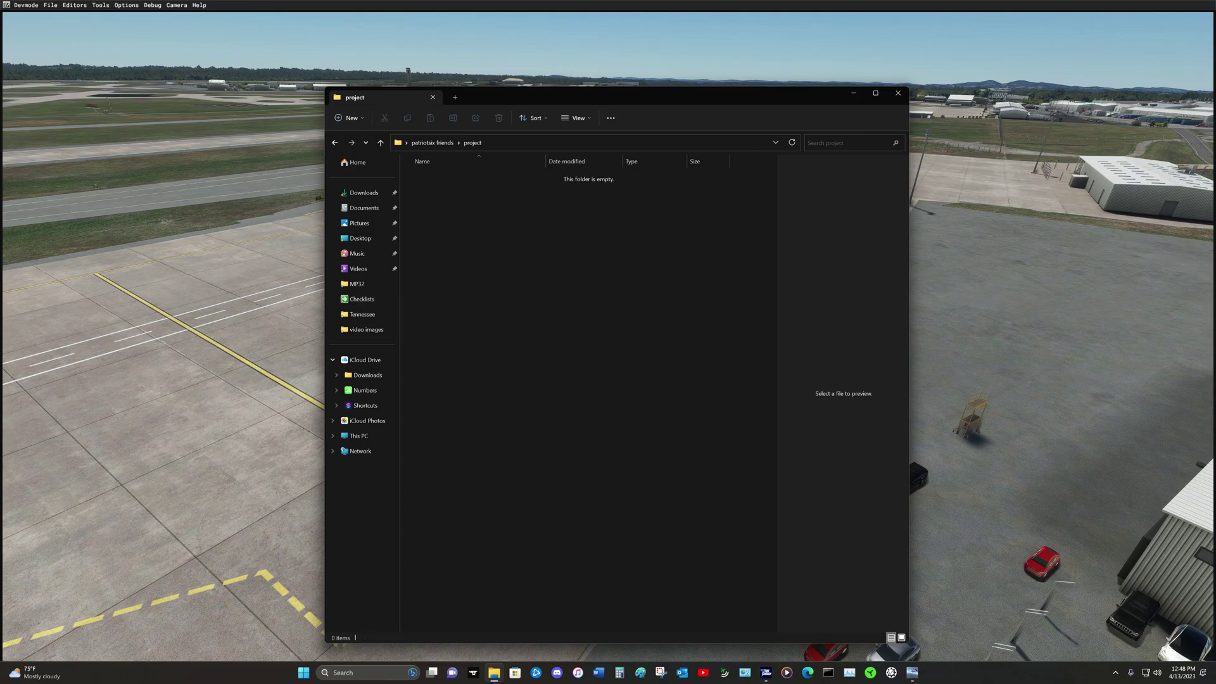
Copy the patriotsix-test-scene folder from WORKING SCENERY FOLDER > patriotsix-test-scene > Packages.
{"action": "key", "text": "alt+Tab"}
{"action": "left_click", "coordinate": [720, 203]}
{"action": "double_click", "coordinate": [720, 203]}
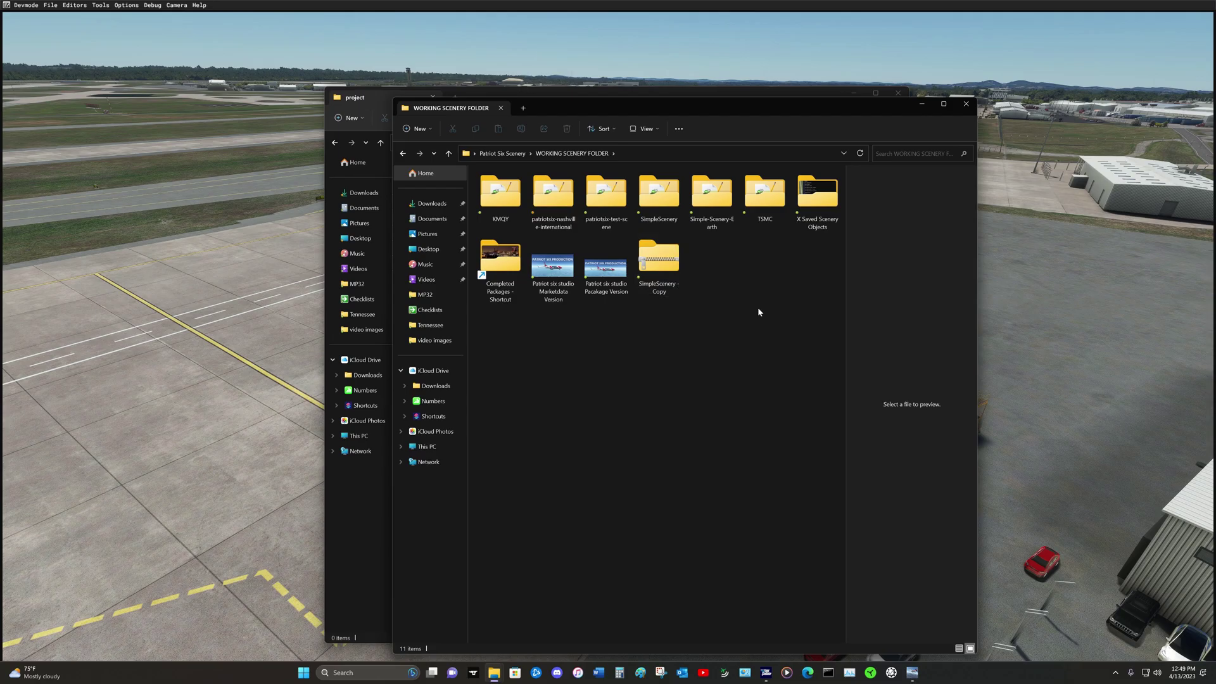
{"action": "double_click", "coordinate": [606, 196]}
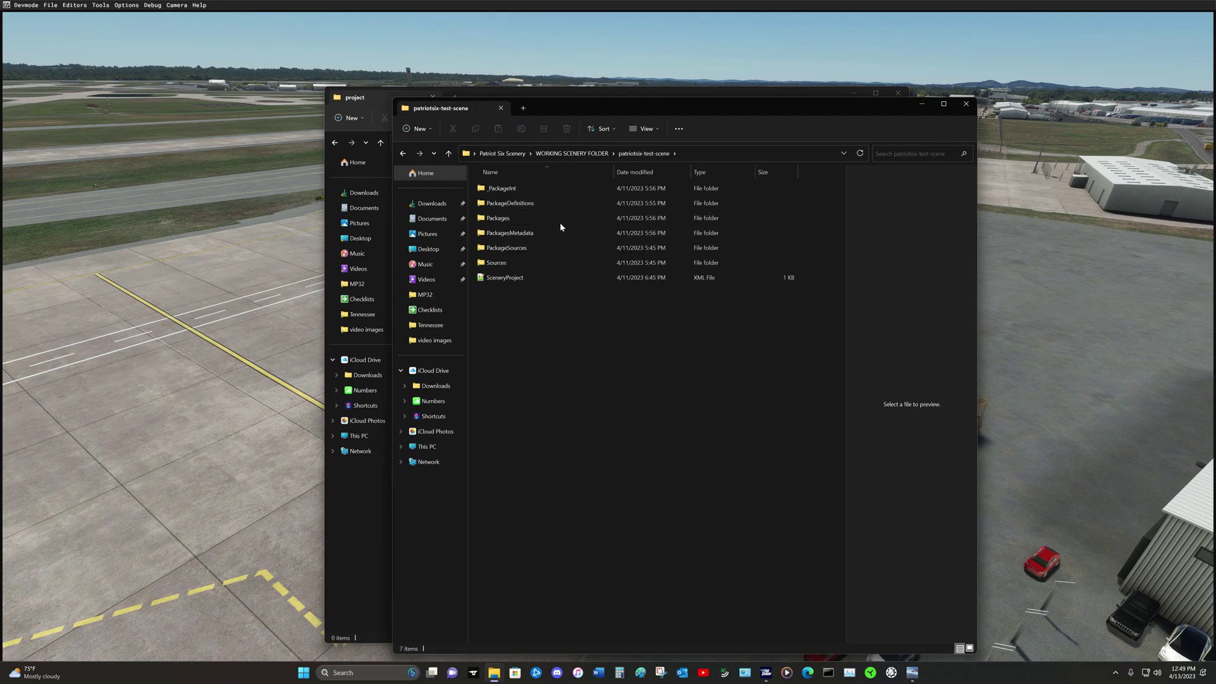
{"action": "double_click", "coordinate": [559, 219]}
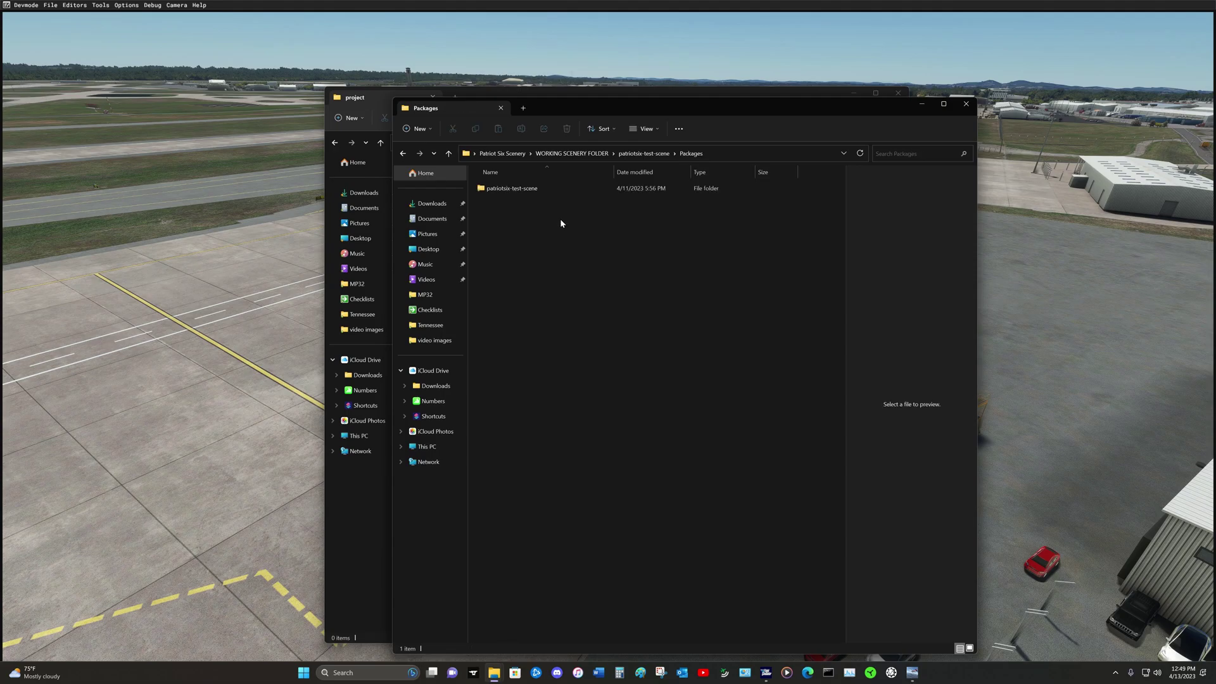
{"action": "left_click", "coordinate": [533, 194]}
{"action": "left_click", "coordinate": [476, 129]}
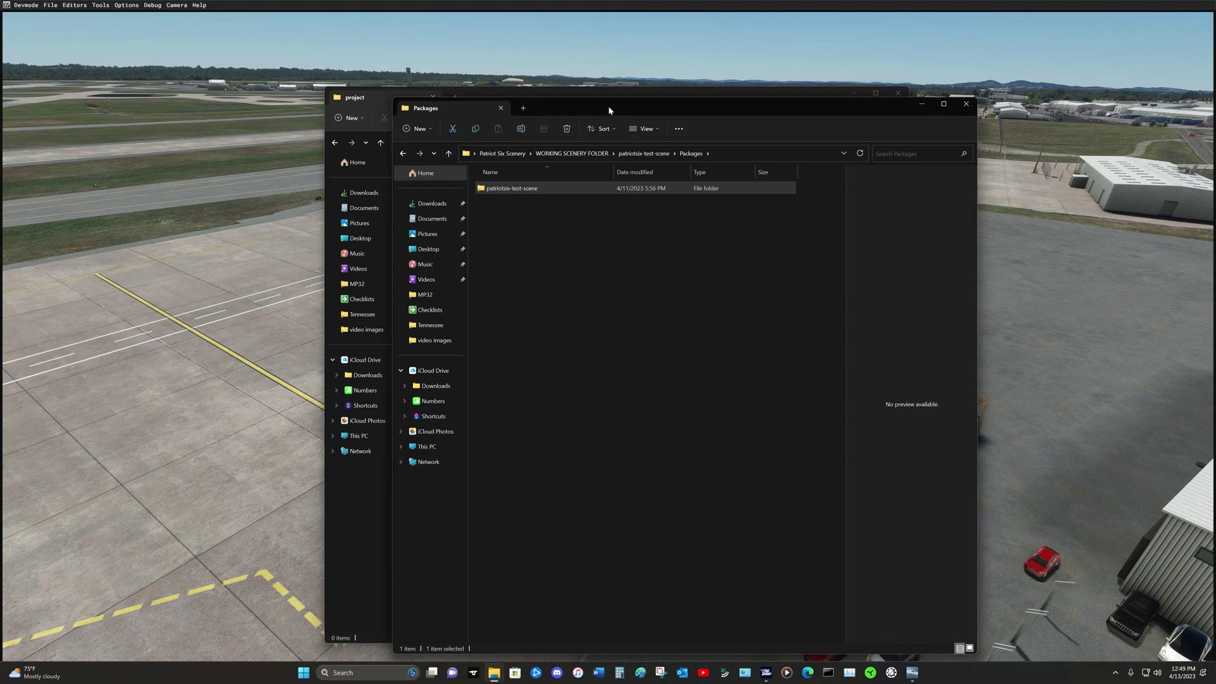
Paste the package folder into project and go back up to patriotsix friends.
{"action": "left_click_drag", "start_coordinate": [608, 104], "coordinate": [926, 146]}
{"action": "left_click", "coordinate": [470, 301]}
{"action": "right_click", "coordinate": [470, 303]}
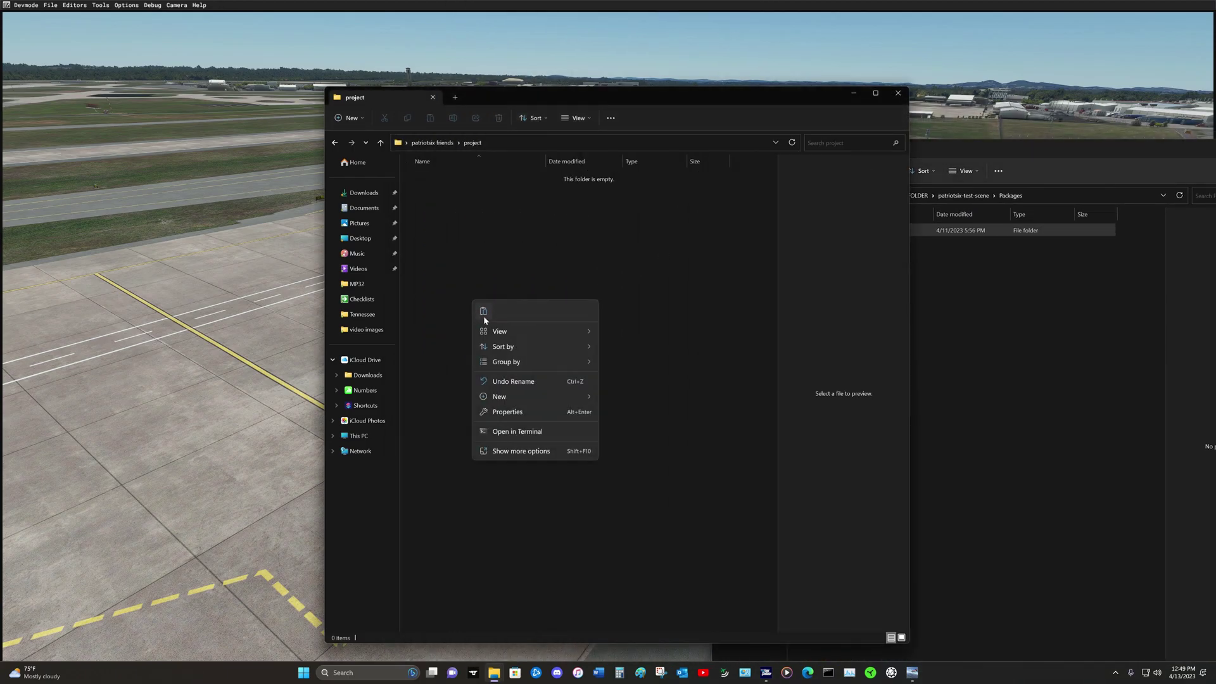
{"action": "key", "text": "alt+Up"}
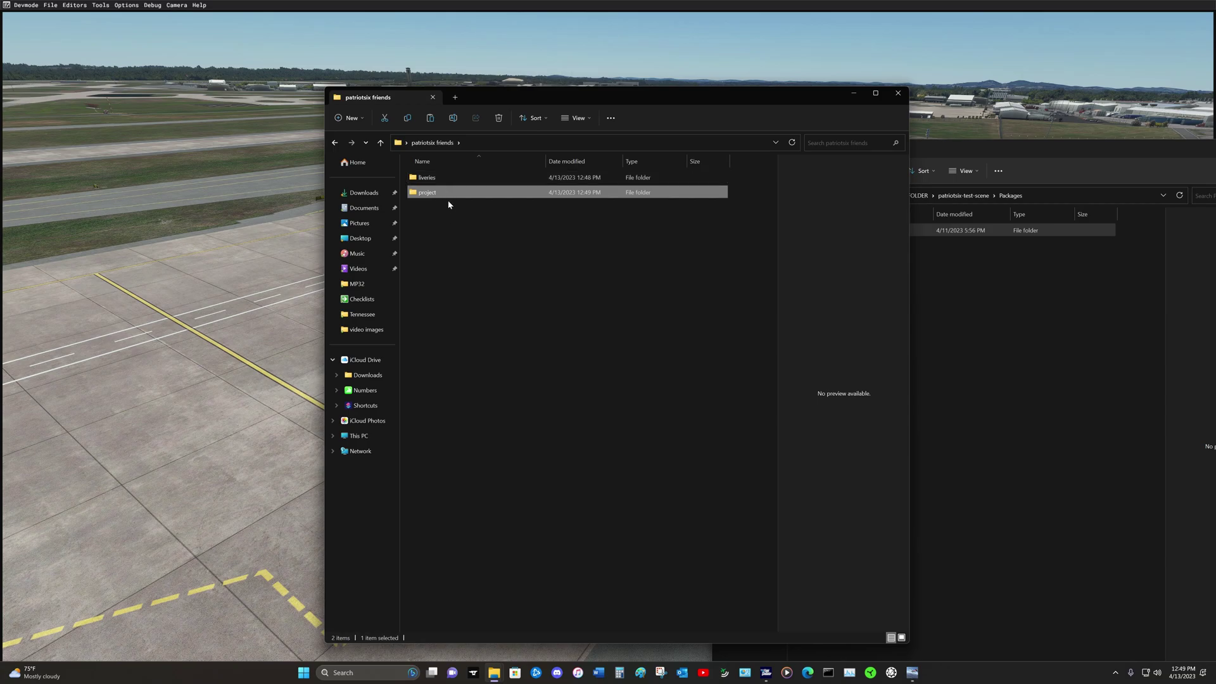
{"action": "left_click", "coordinate": [1064, 162]}
Close the Packages window, leave both Patriot Six PTP files in liveries, return to patriotsix friends, and close Explorer.
{"action": "key", "text": "ctrl+w"}
{"action": "left_click", "coordinate": [594, 323]}
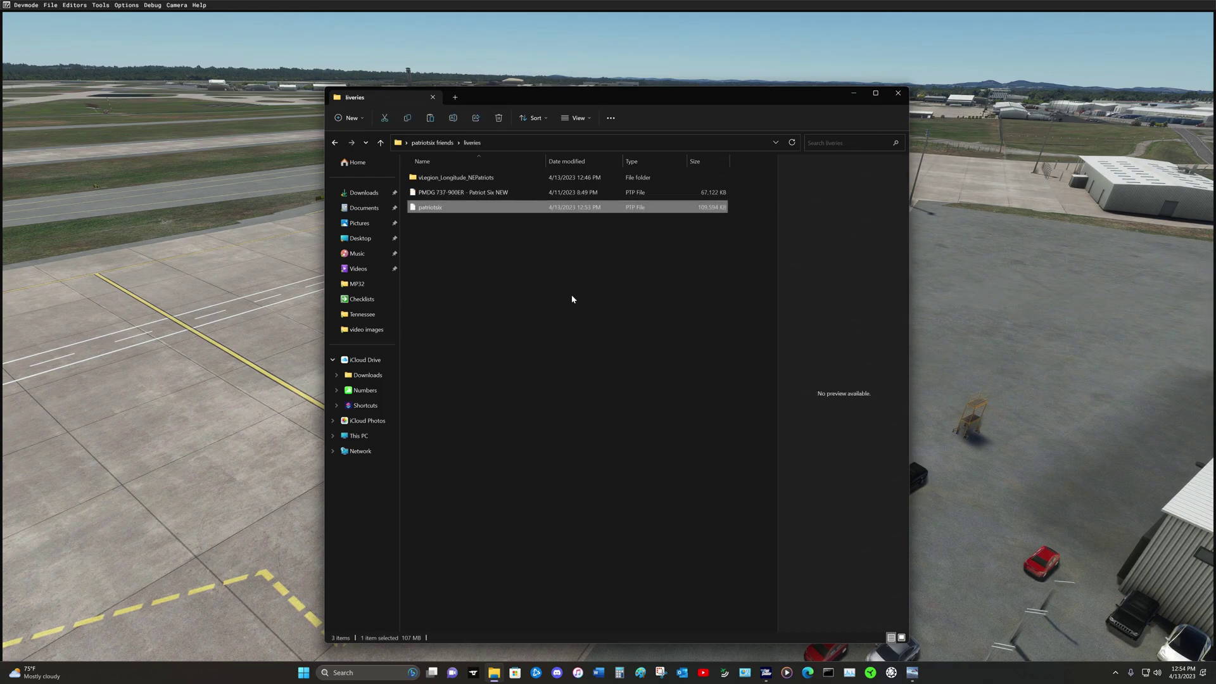
{"action": "left_click", "coordinate": [577, 296]}
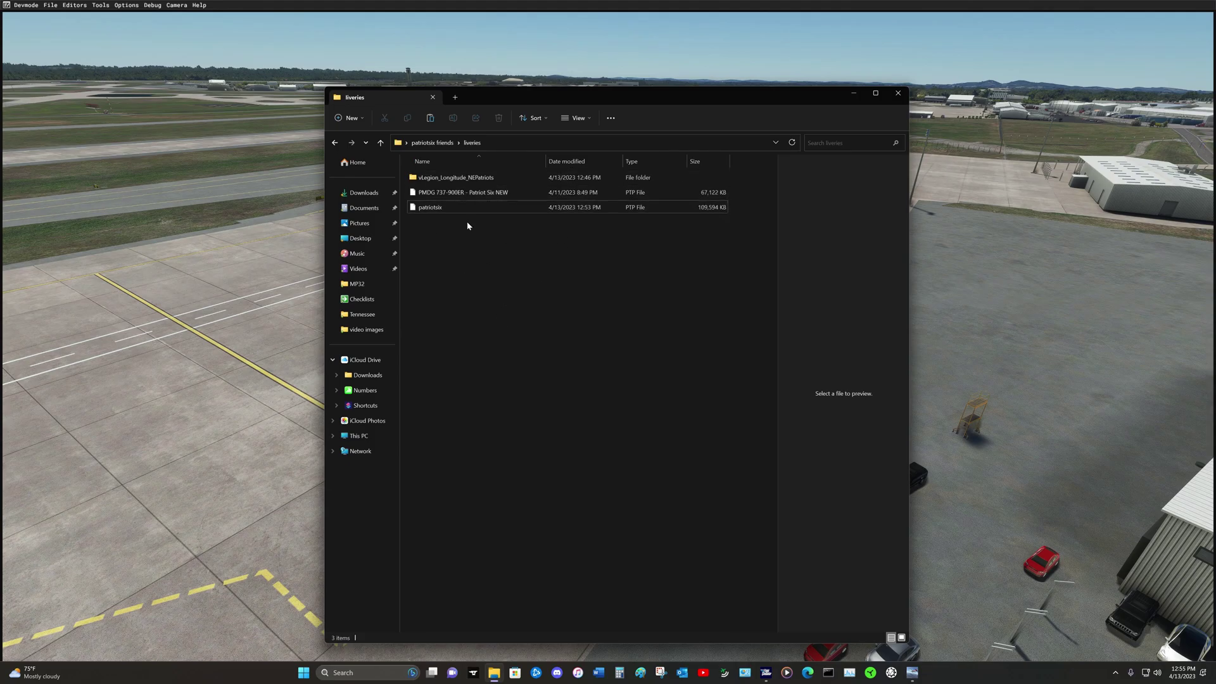
{"action": "left_click", "coordinate": [381, 143]}
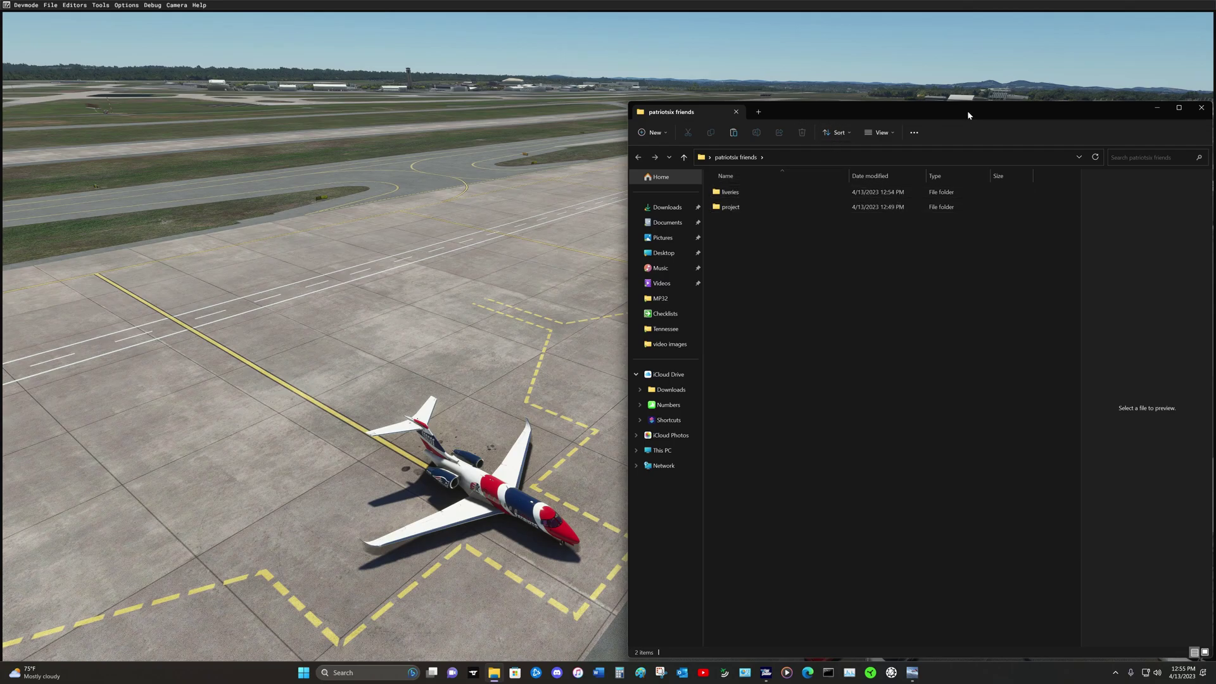
{"action": "left_click", "coordinate": [1201, 108]}
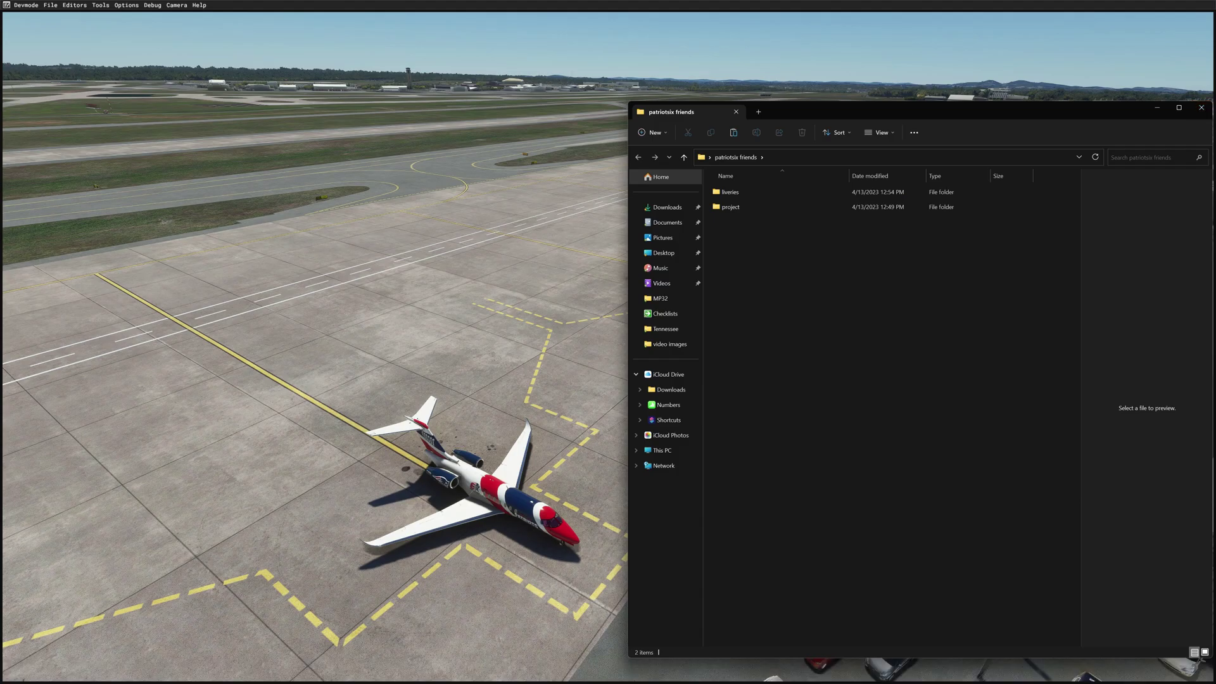